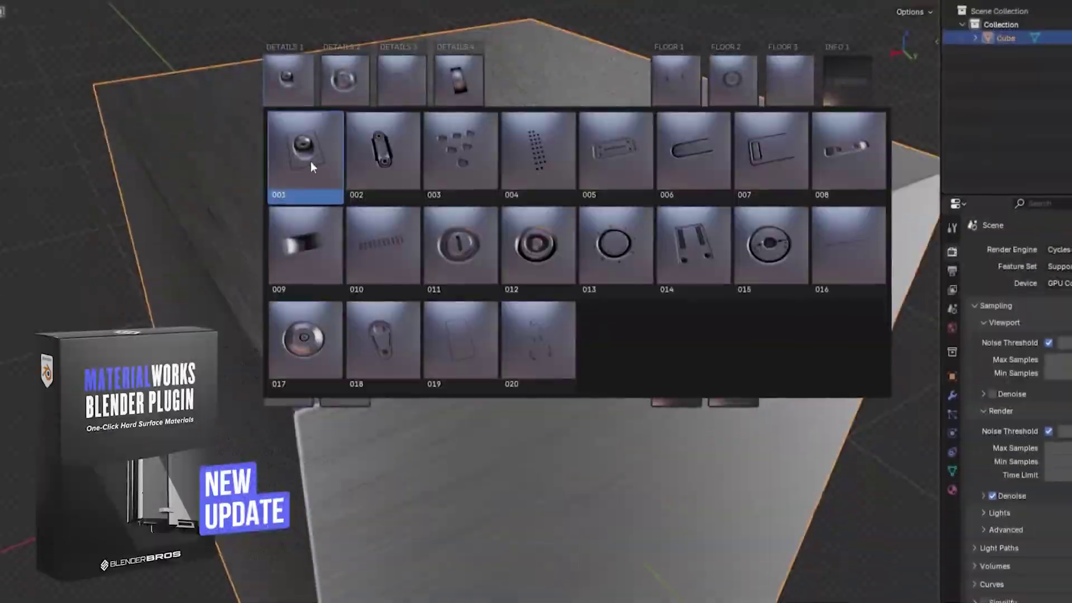
# Place decal 001 from the Details 1 set onto the object's metal surface
pyautogui.click(304, 149)
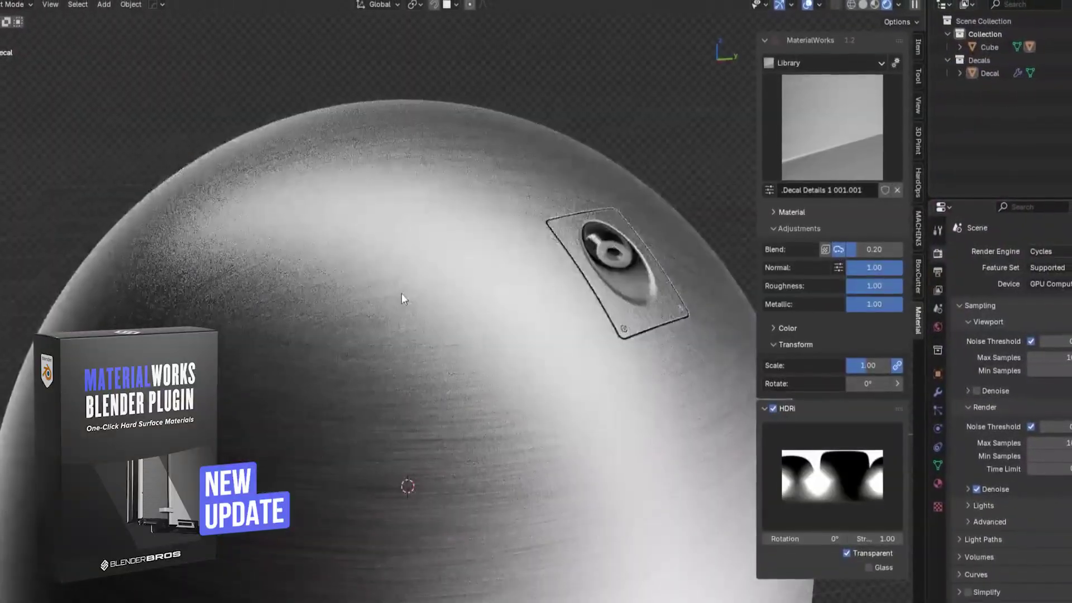
pyautogui.press('d')
pyautogui.click(222, 323)
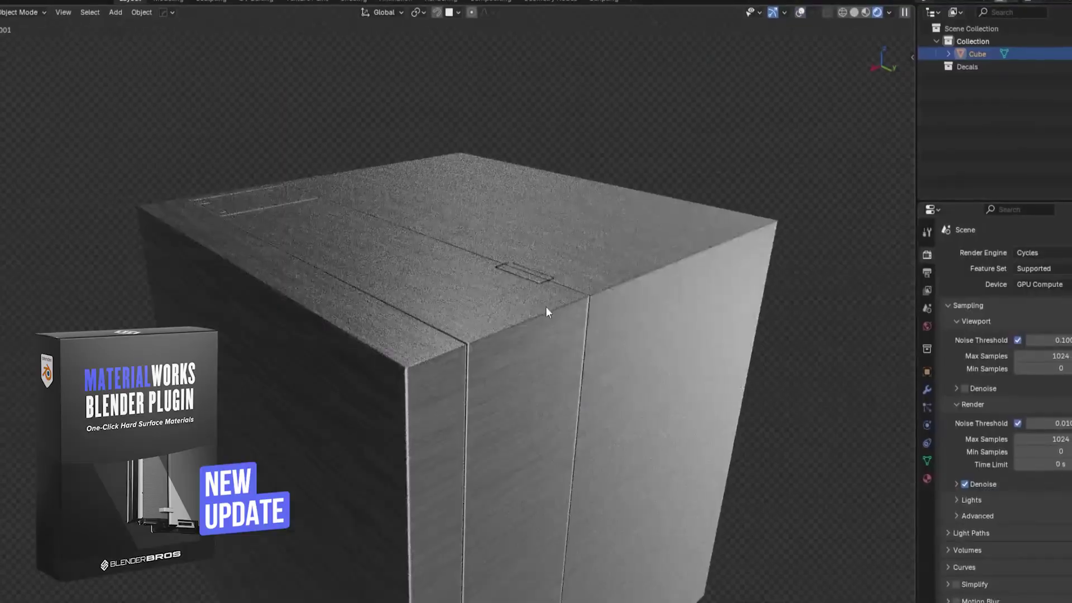
pyautogui.scroll(-4, 545, 307)
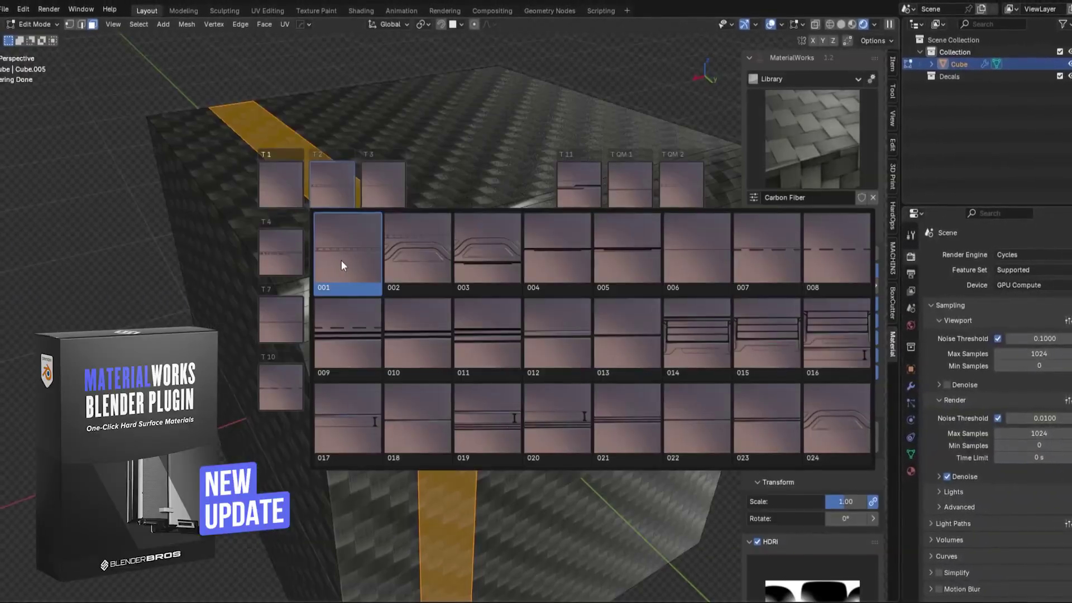
# Apply trim sheet T 2 001 to the selected face strip on the carbon-fiber cube and cycle through the set's trims
pyautogui.click(342, 268)
pyautogui.scroll(-11, 529, 274)
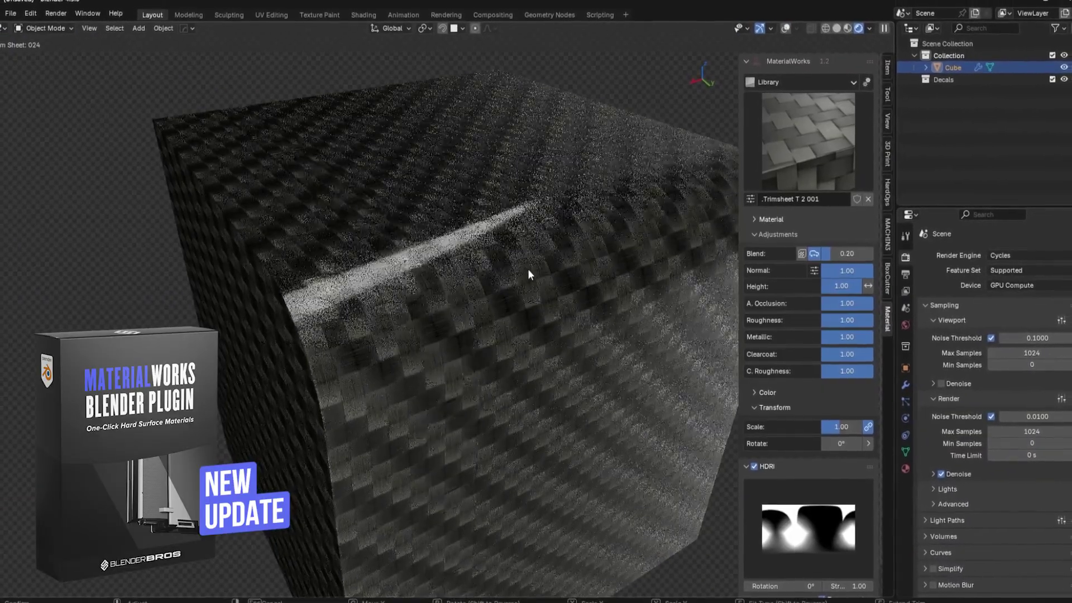
pyautogui.scroll(-4, 527, 269)
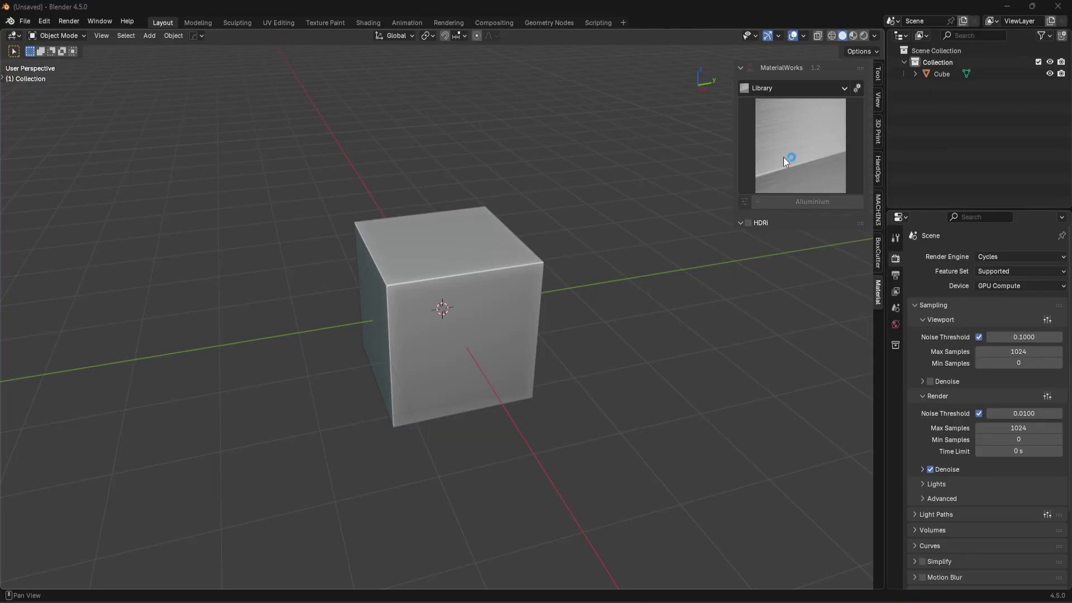
# Switch the viewport to rendered shading and turn on HDRI lighting with the cube selected
pyautogui.click(865, 36)
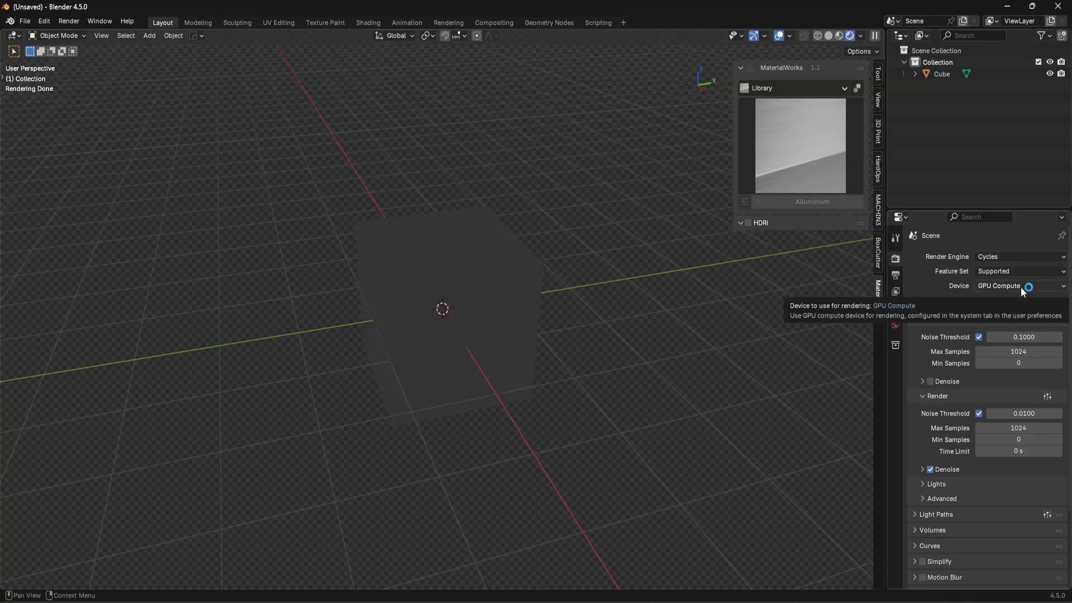
pyautogui.click(479, 278)
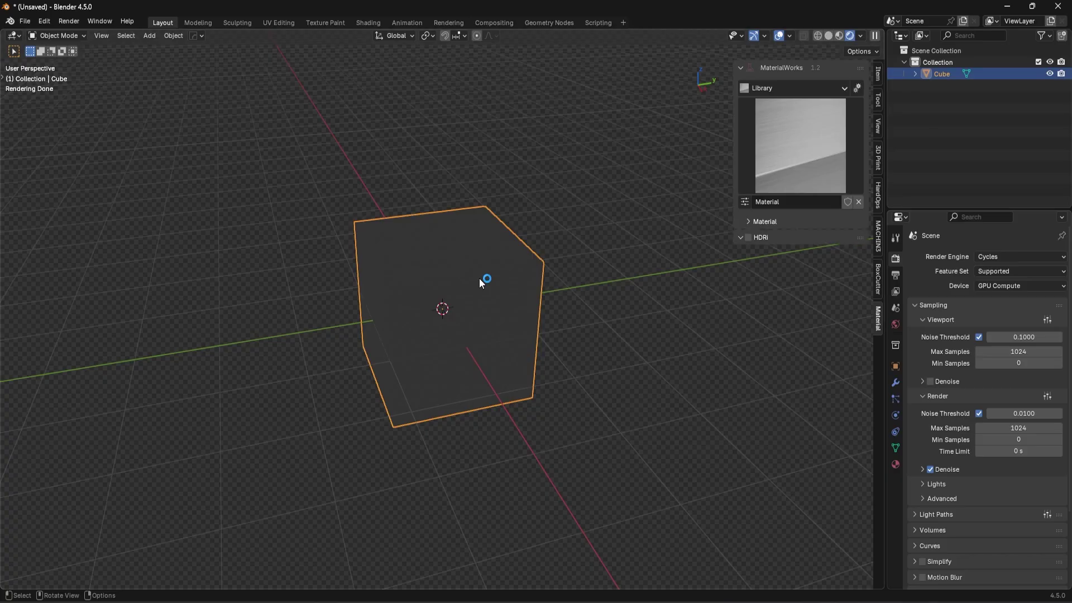
pyautogui.click(750, 238)
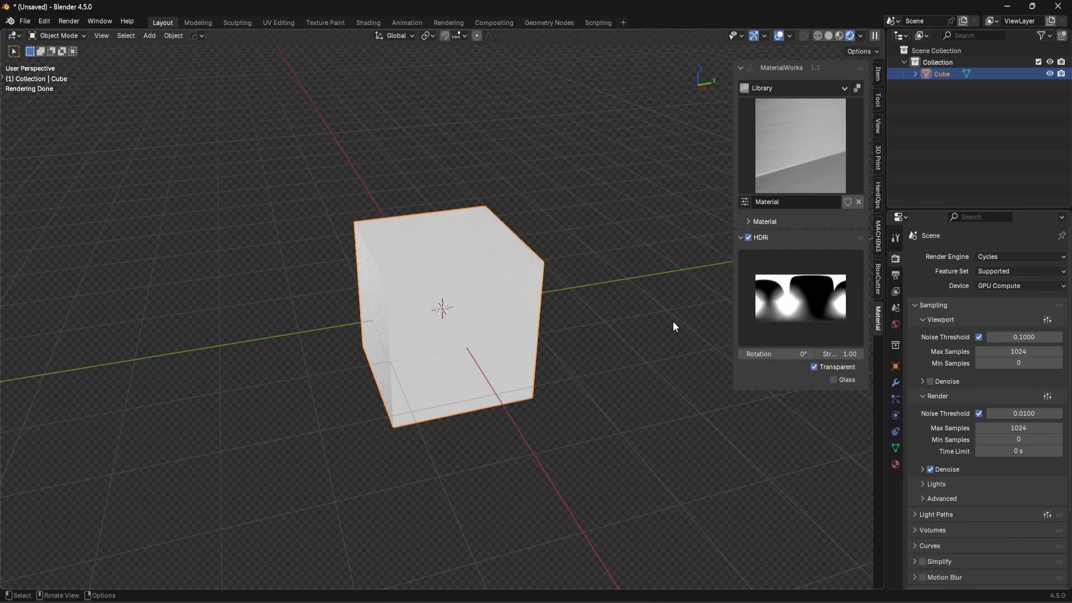
# Look through the available HDRI presets for lighting the scene
pyautogui.click(780, 282)
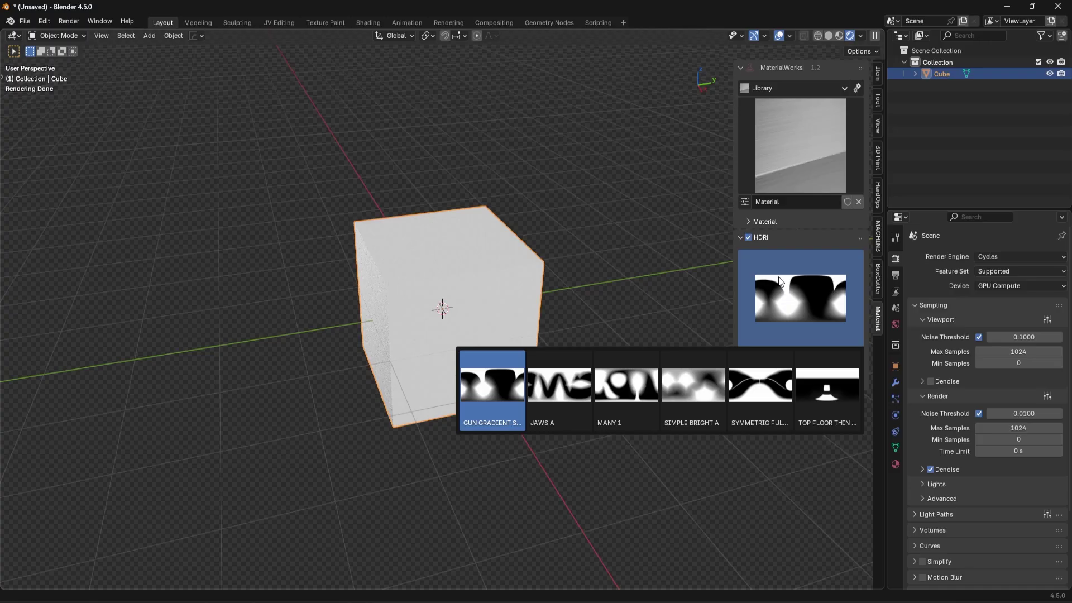
pyautogui.click(794, 281)
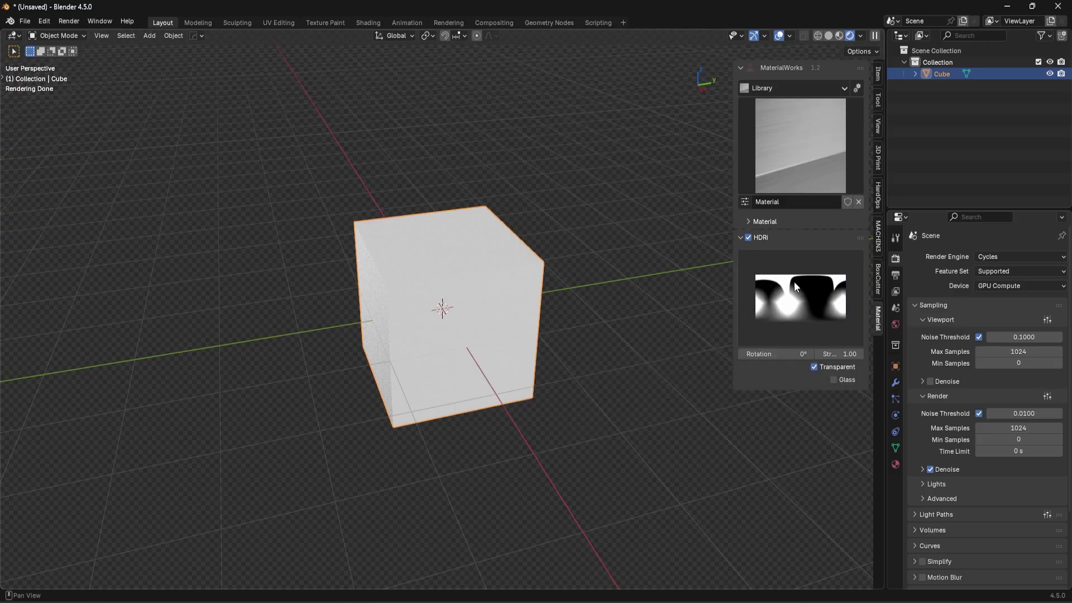
pyautogui.click(803, 308)
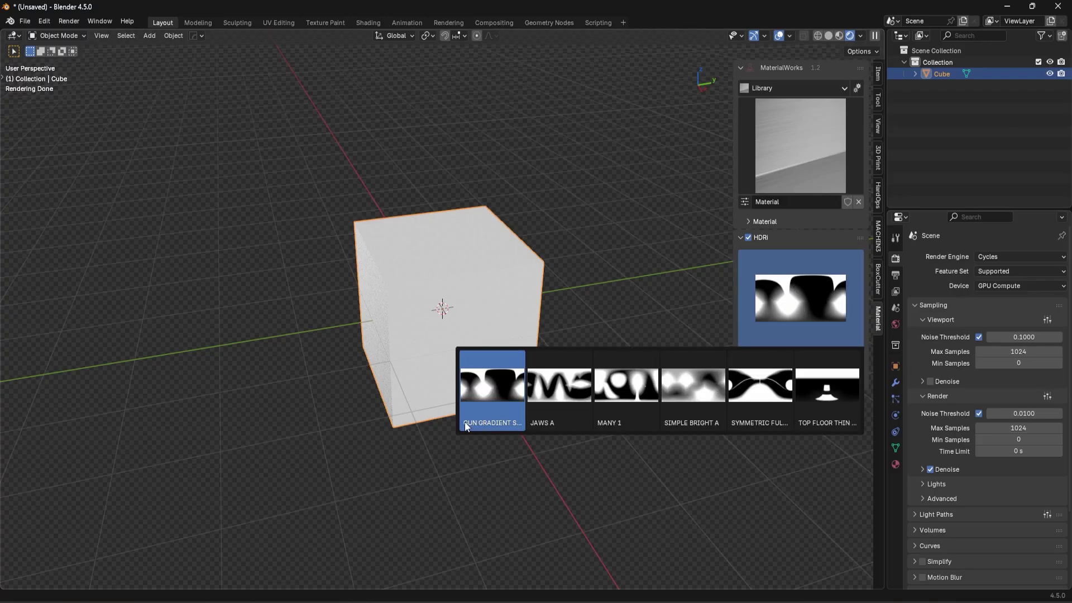
pyautogui.click(625, 390)
# Apply the Carbon Fiber material from the MaterialWorks library to the cube
pyautogui.click(803, 154)
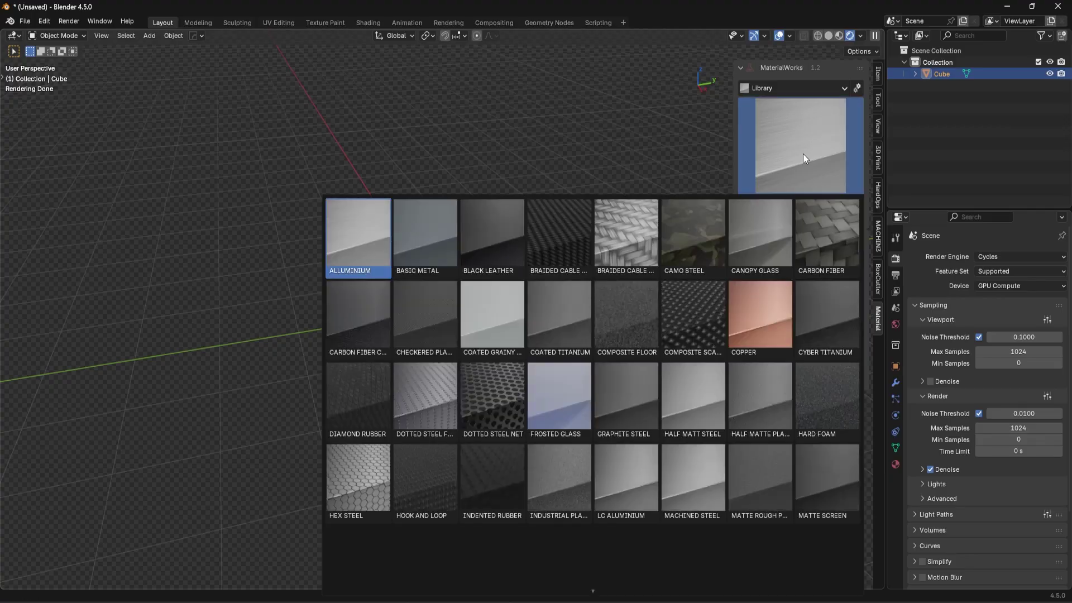
pyautogui.click(822, 240)
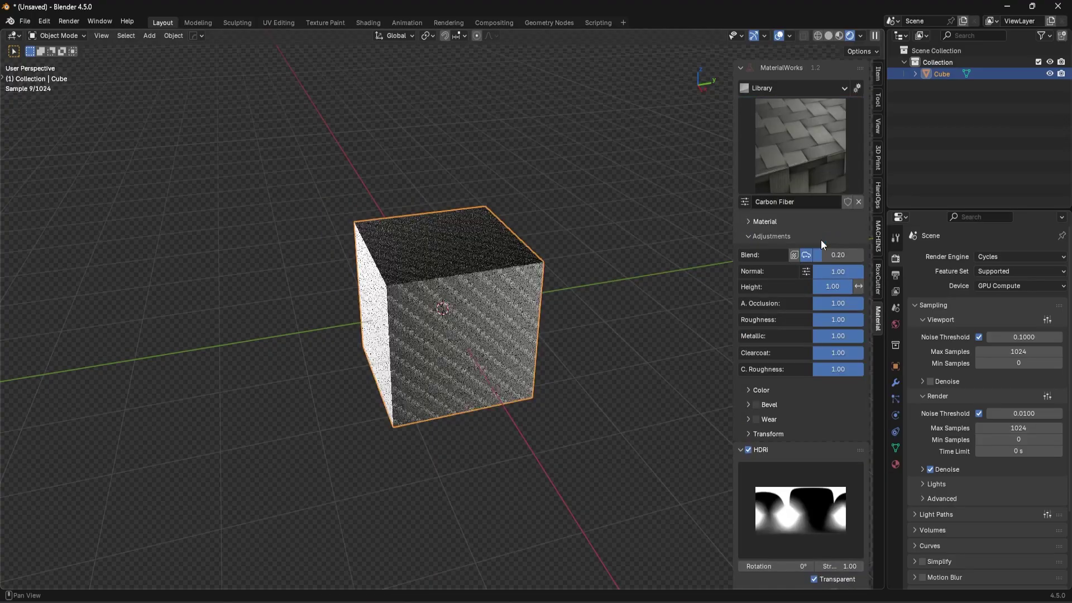
pyautogui.scroll(5, 605, 287)
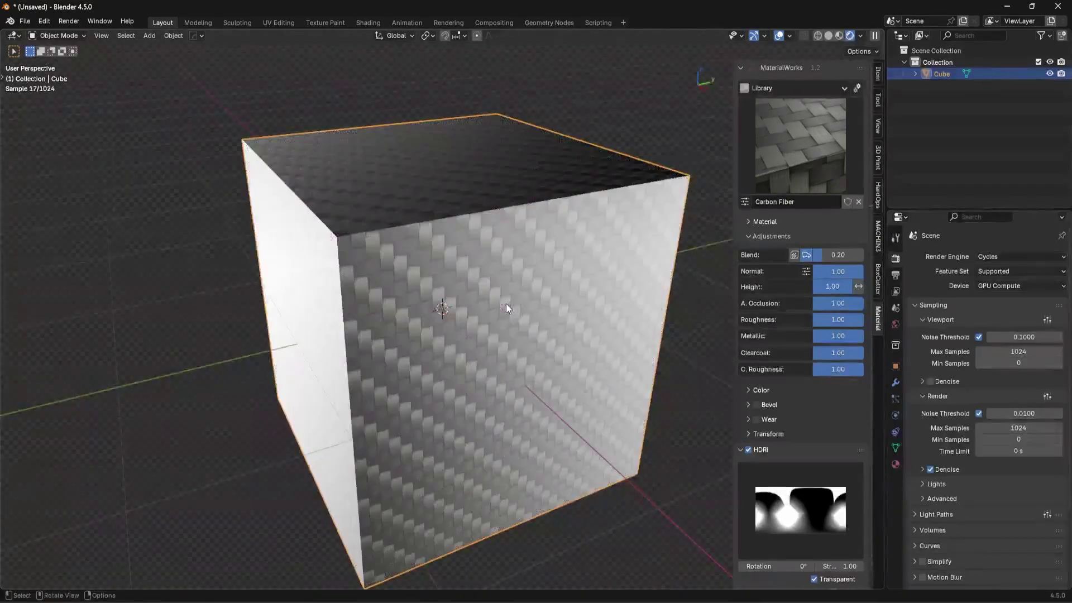
pyautogui.scroll(-2, 505, 303)
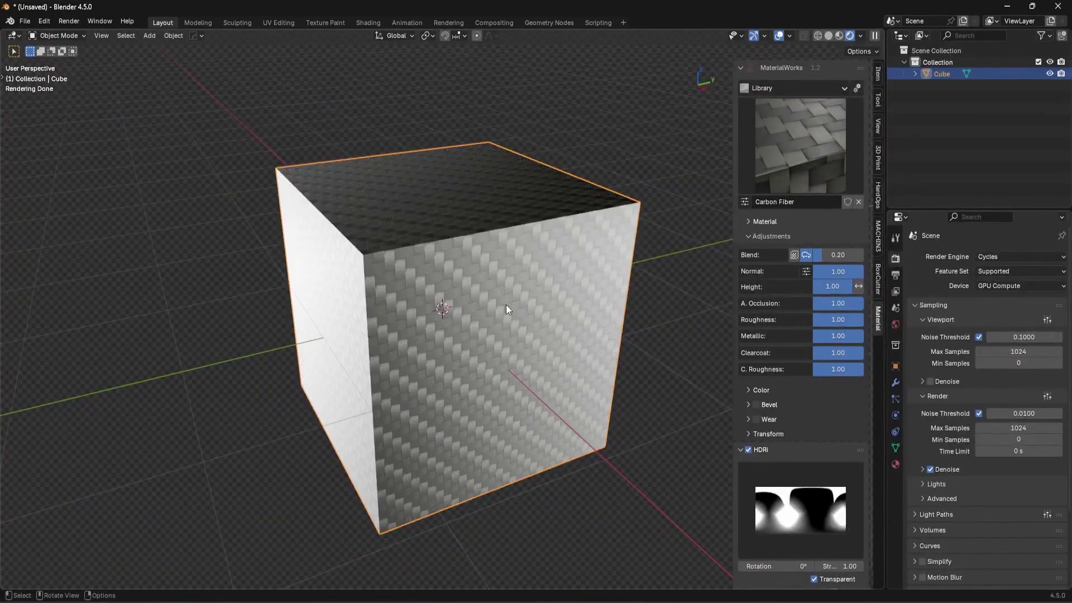
pyautogui.click(775, 155)
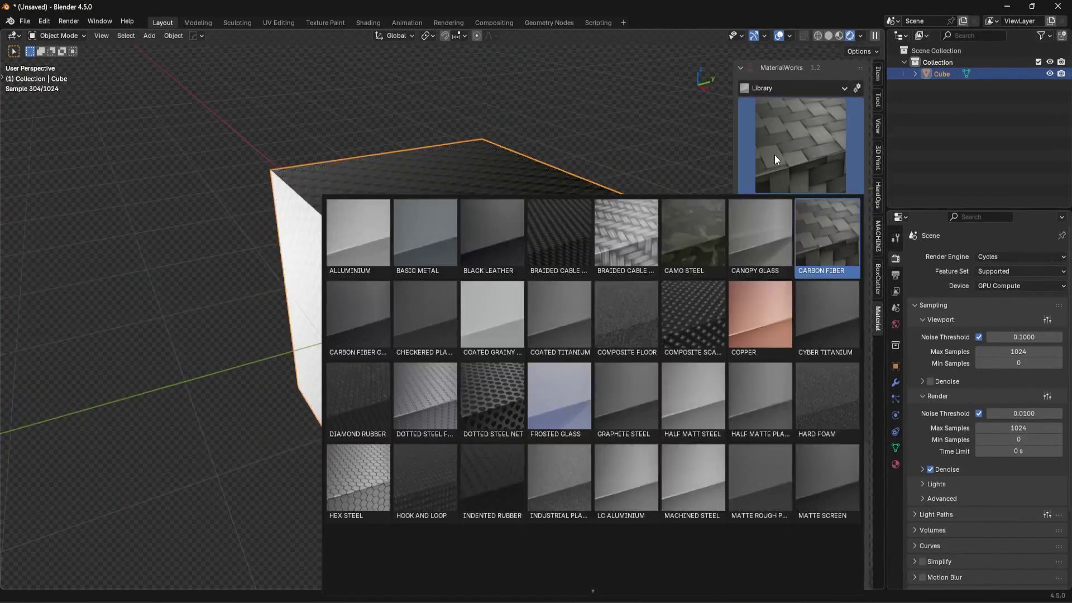
pyautogui.click(814, 221)
pyautogui.moveTo(420, 285); pyautogui.dragTo(444, 282, button='middle')
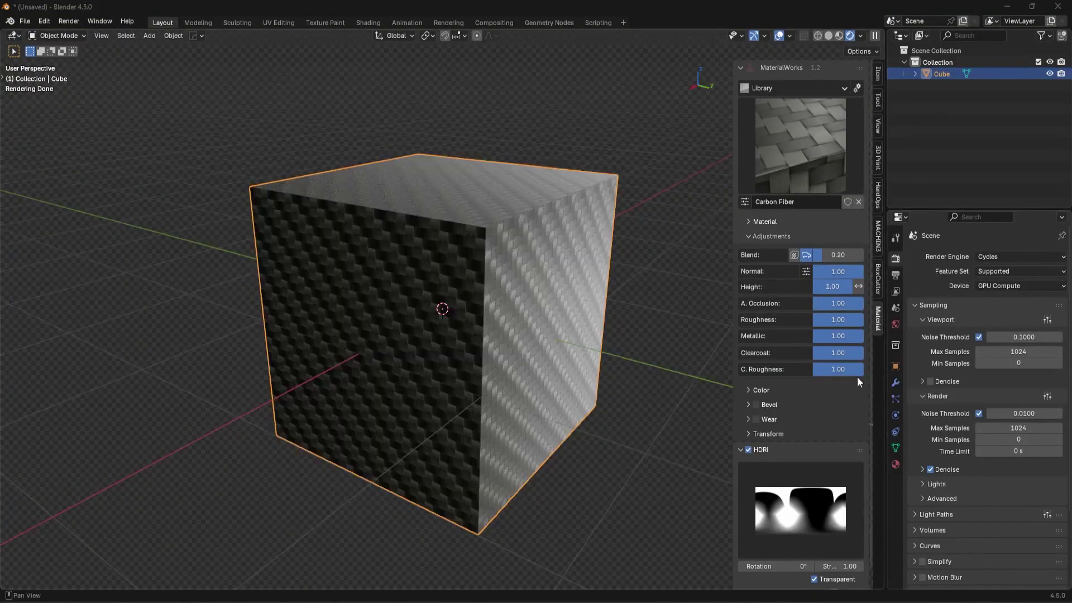
# Enable the bevel on the cube's Carbon Fiber material and set its samples to 12
pyautogui.click(755, 404)
pyautogui.moveTo(641, 312); pyautogui.dragTo(503, 183, button='middle')
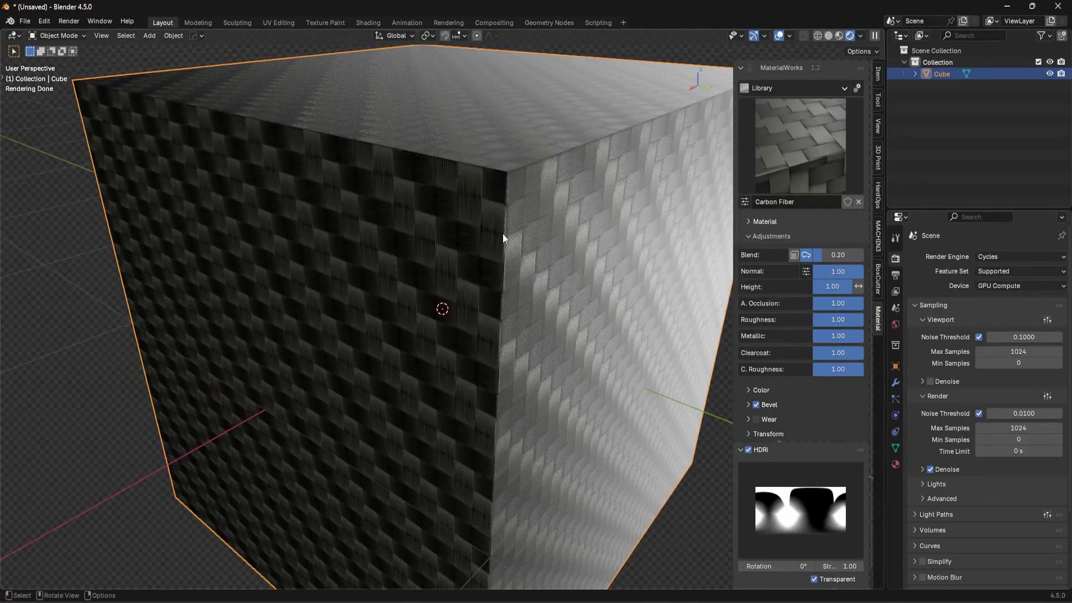
pyautogui.click(780, 404)
pyautogui.click(842, 423)
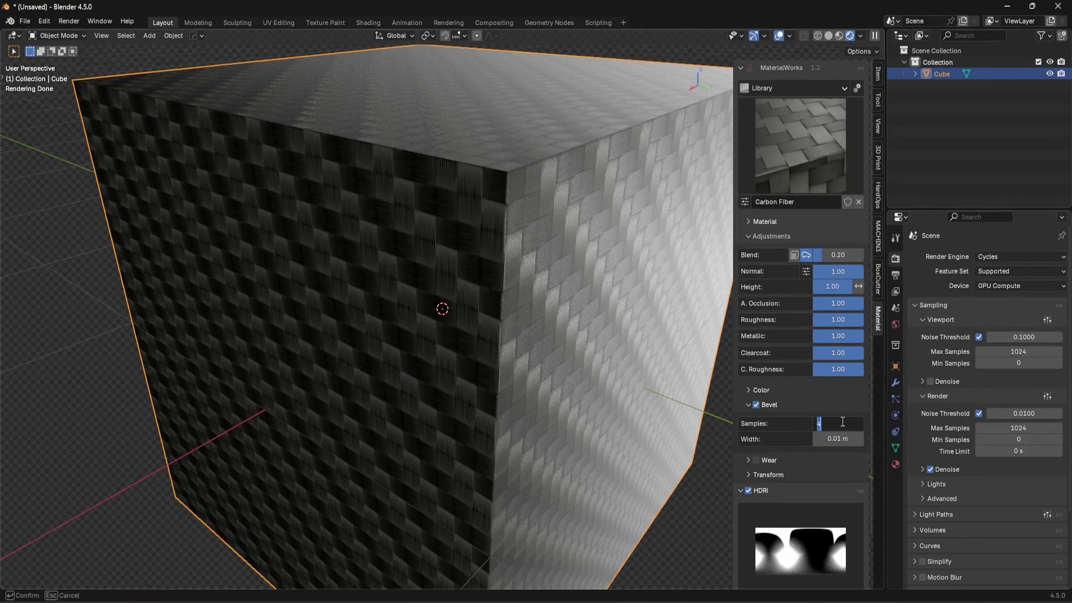
pyautogui.write('12')
pyautogui.press('Return')
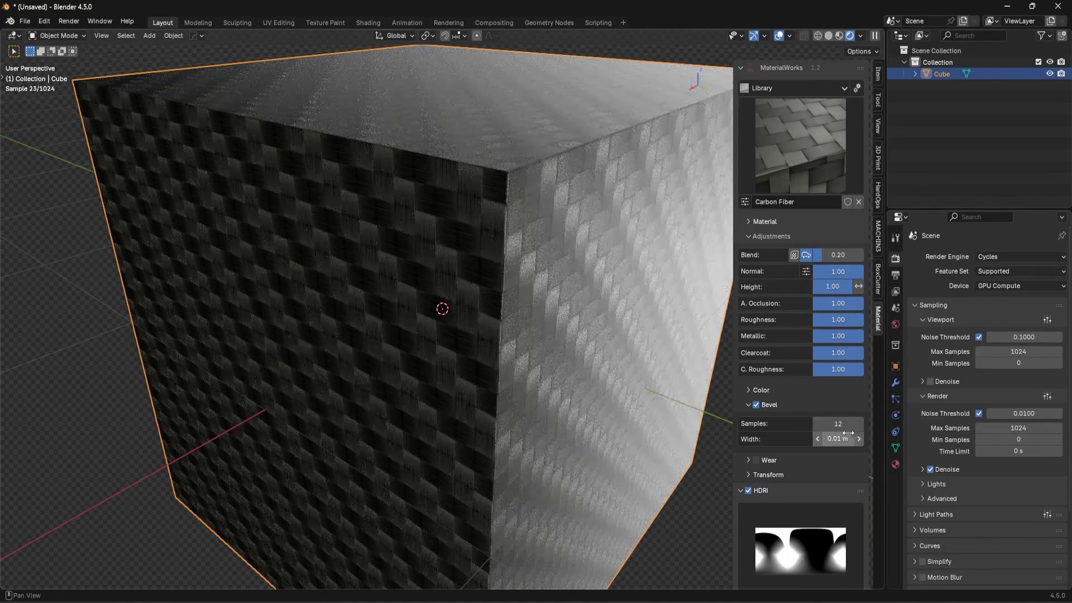
# Set the material's bevel width to 0.03 m and fine-tune it to 0.038 m
pyautogui.click(849, 435)
pyautogui.press('BackSpace')
pyautogui.write('.03')
pyautogui.press('Return')
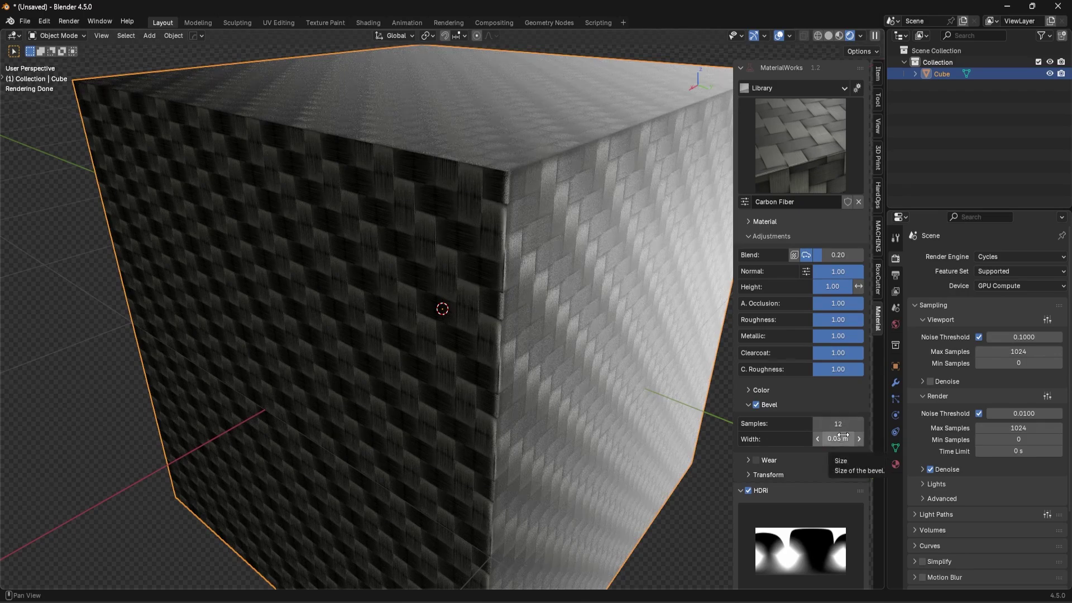
pyautogui.moveTo(842, 435)
pyautogui.mouseDown()
pyautogui.moveTo(865, 436)
pyautogui.moveTo(827, 425)
pyautogui.mouseUp()
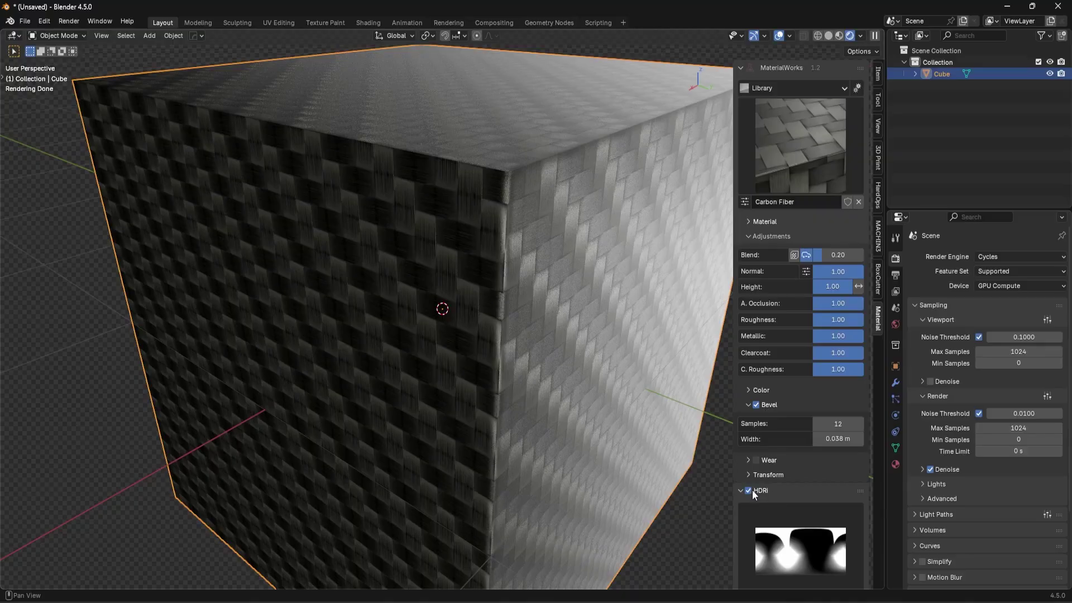
pyautogui.click(747, 403)
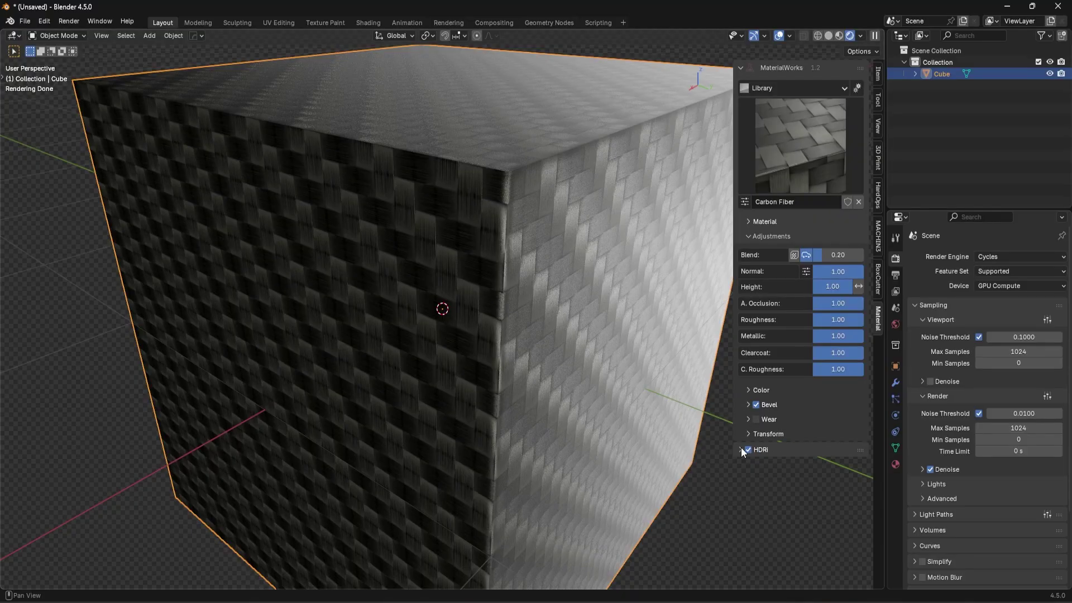
# Try the JAWS A HDRI on the carbon-fiber cube and return to the Gun Gradient HDRI
pyautogui.scroll(-4, 574, 357)
pyautogui.moveTo(577, 324); pyautogui.dragTo(569, 325, button='middle')
pyautogui.click(800, 509)
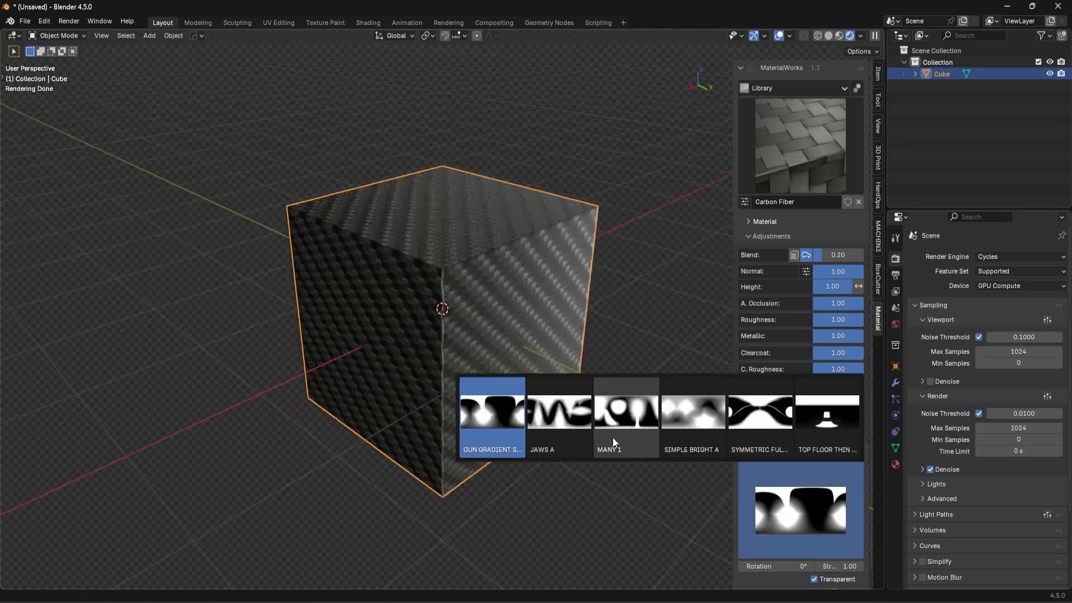
pyautogui.click(574, 427)
pyautogui.moveTo(574, 429); pyautogui.dragTo(581, 377, button='middle')
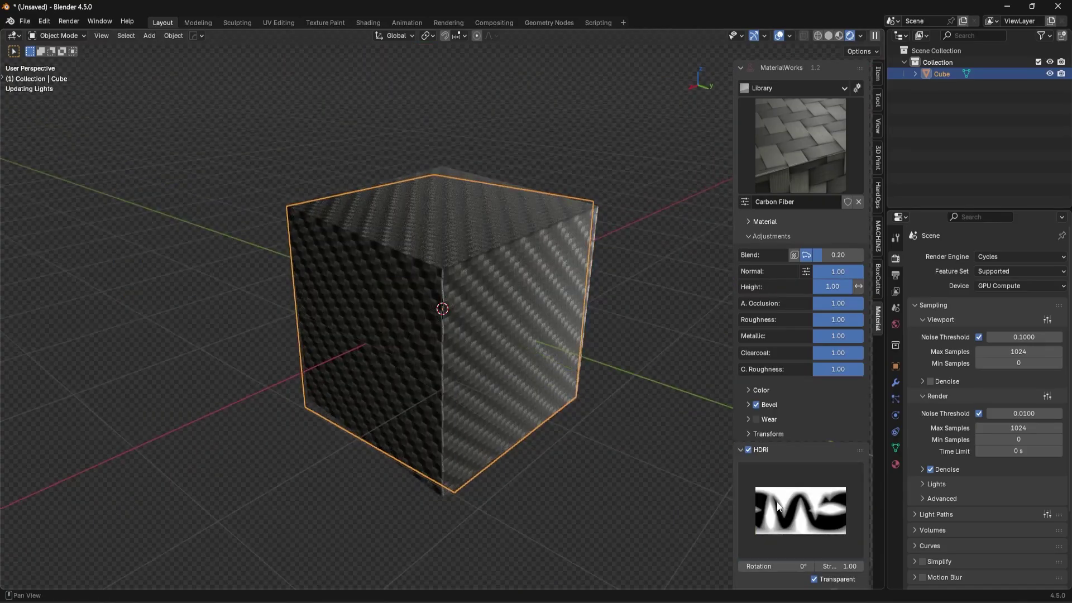
pyautogui.click(798, 501)
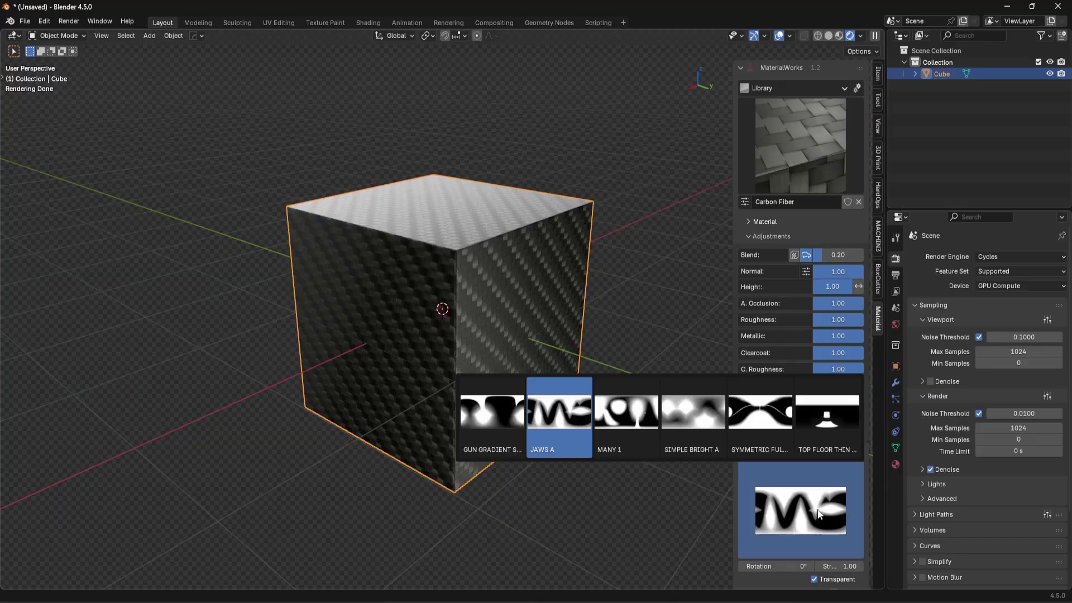
pyautogui.click(641, 427)
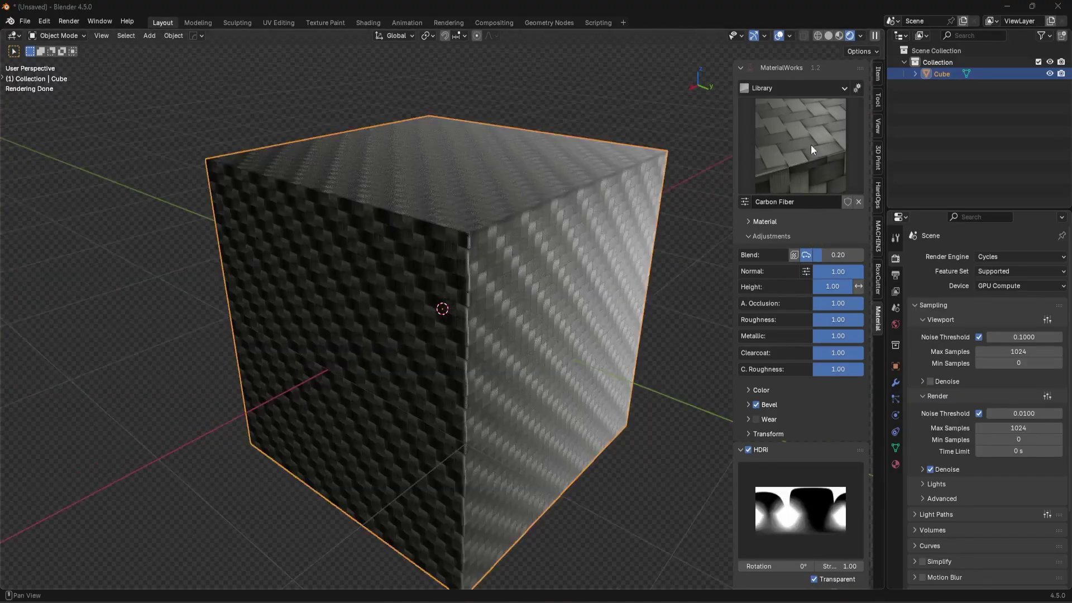
# Try Braided Cable Steel on the cube, followed by Industrial Plastic with its bevel enabled
pyautogui.click(810, 146)
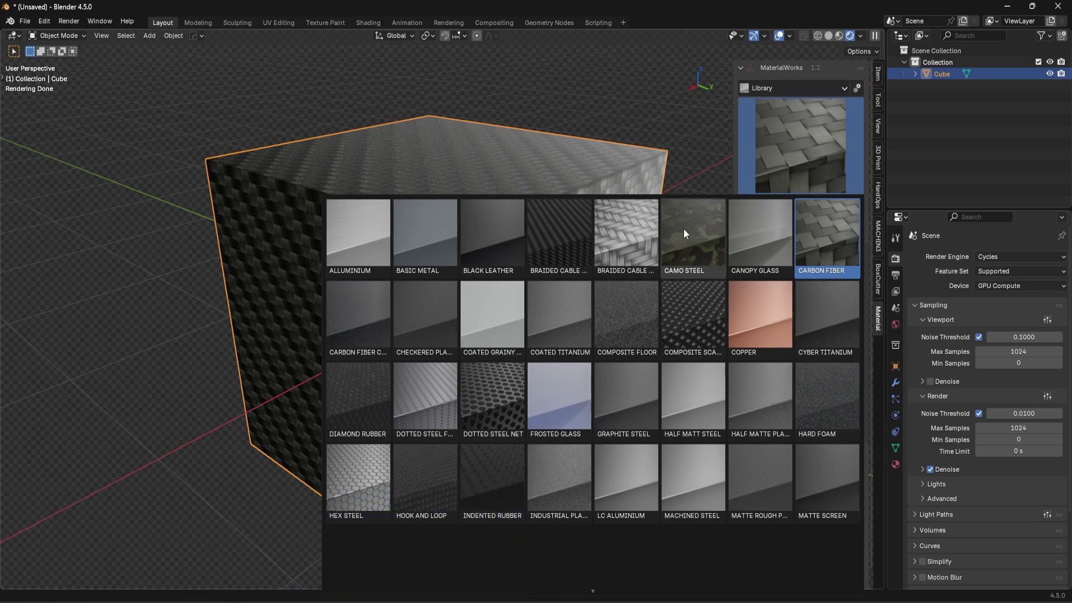
pyautogui.click(645, 236)
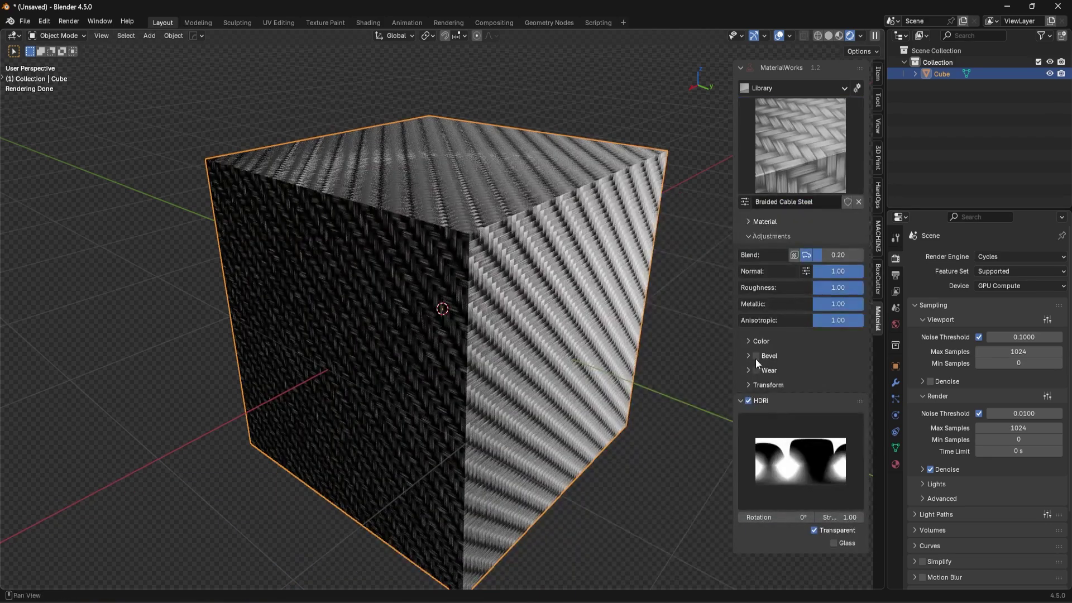
pyautogui.click(800, 140)
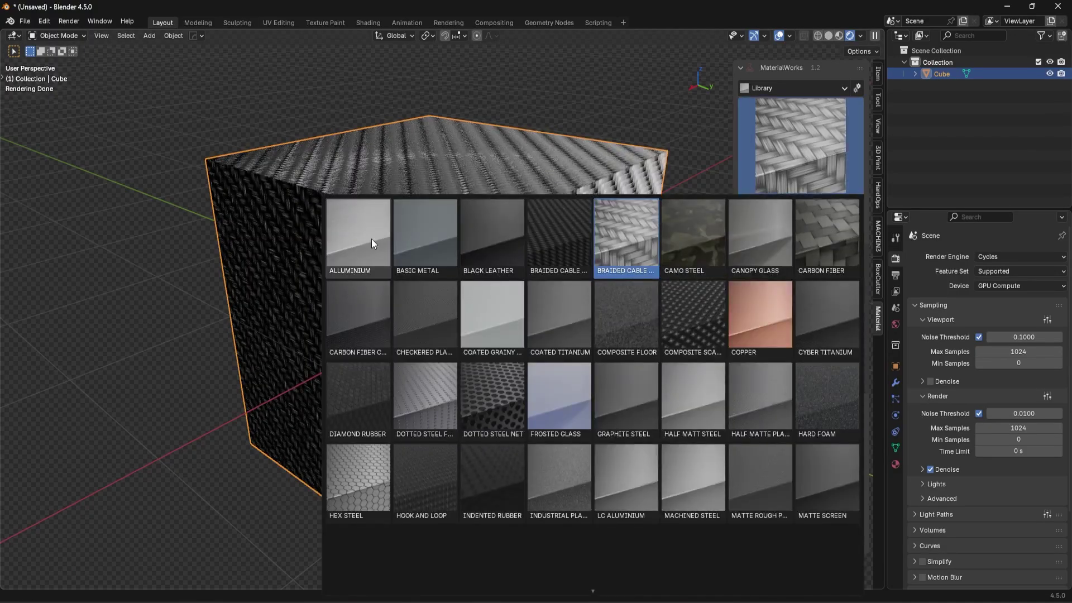
pyautogui.click(562, 480)
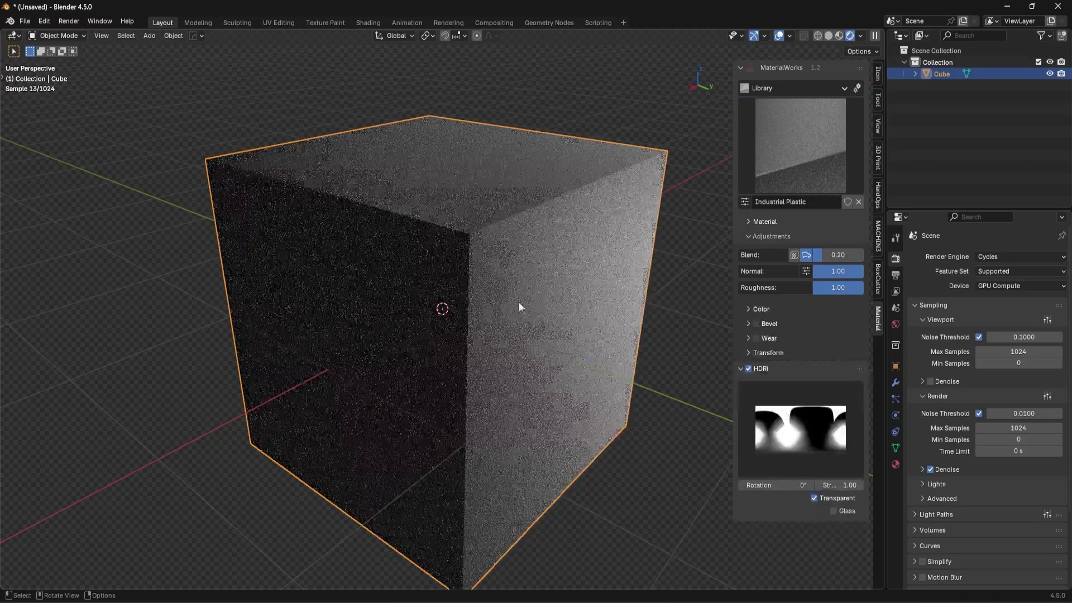
pyautogui.click(755, 323)
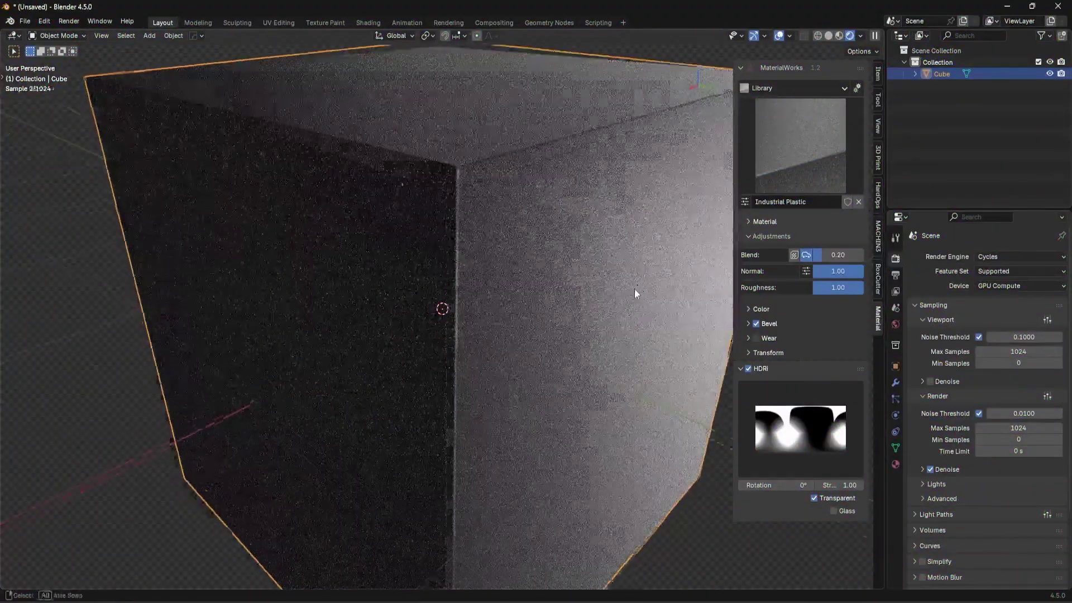
# Preview the Lc Aluminium material on the cube and replace it with Alluminium
pyautogui.click(803, 156)
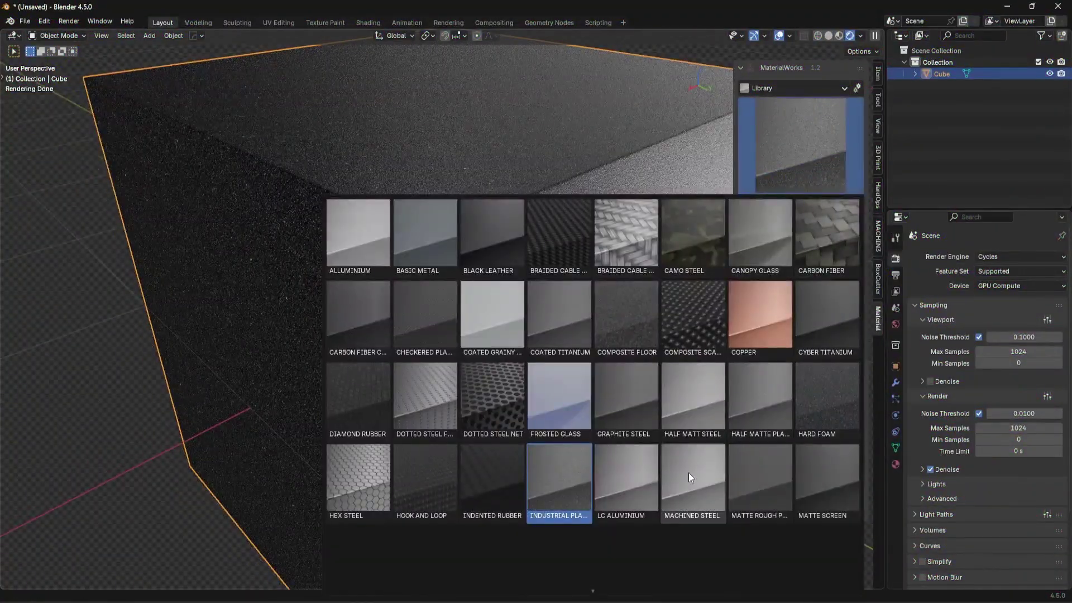
pyautogui.click(649, 475)
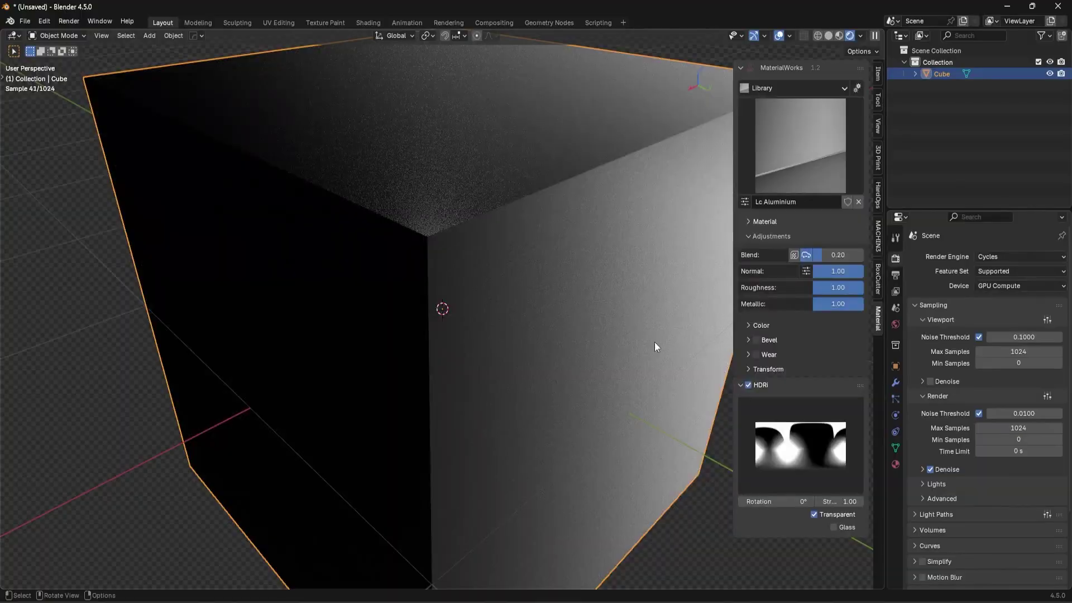
pyautogui.click(798, 128)
pyautogui.click(377, 226)
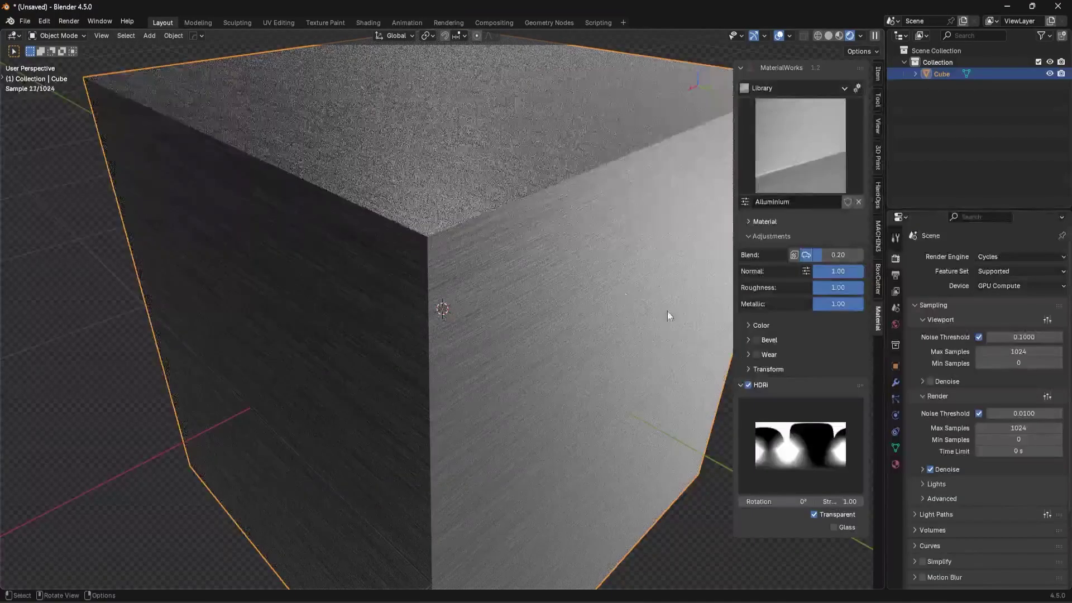
# Enable bevel and wear on the Alluminium material and remove its Edgewear A wear layer
pyautogui.click(755, 340)
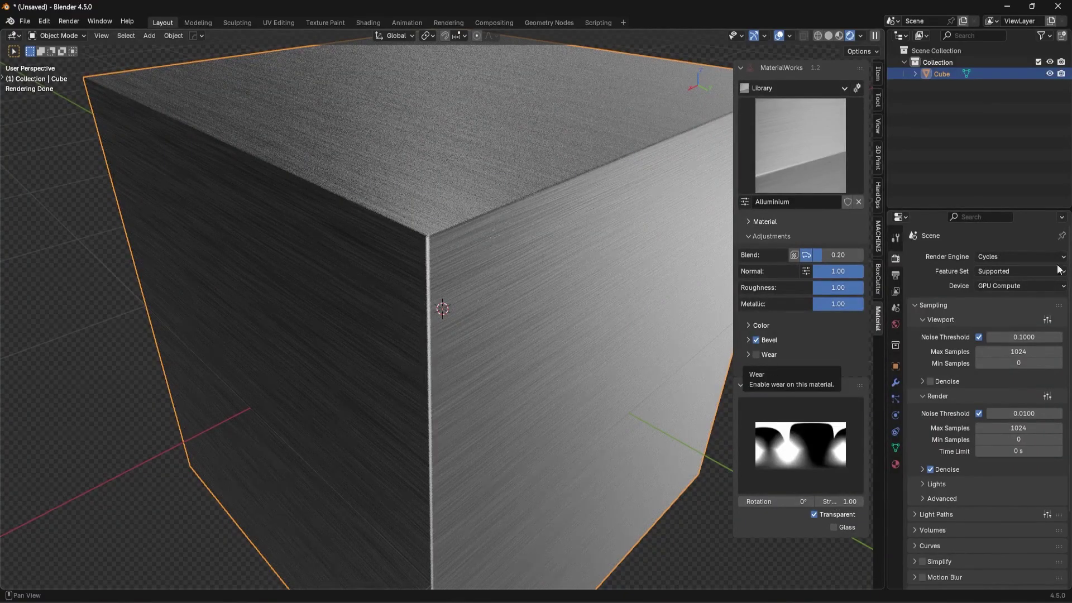
pyautogui.click(756, 355)
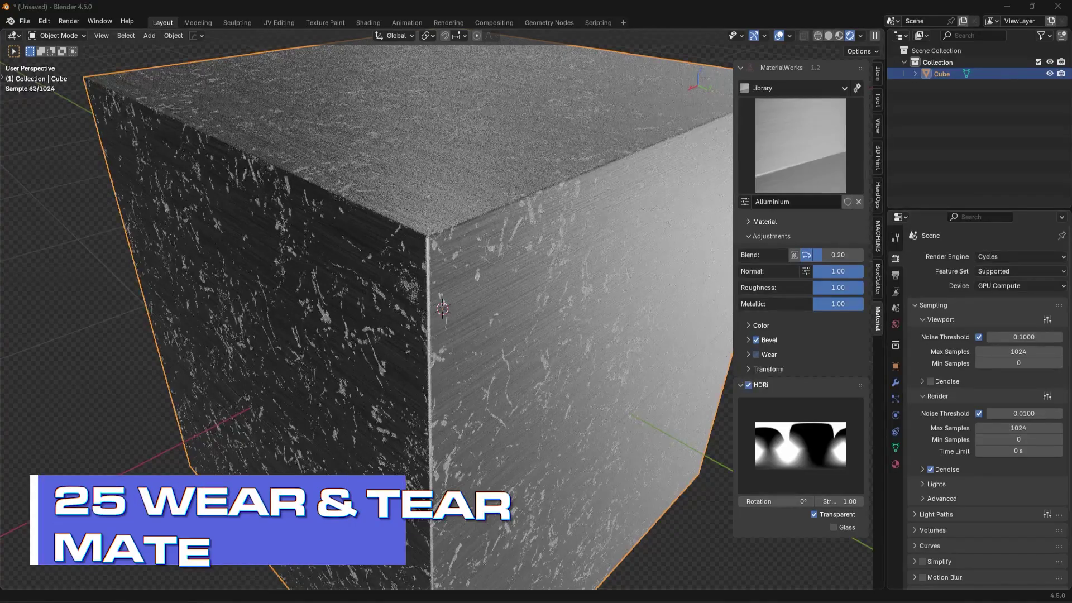
pyautogui.click(749, 354)
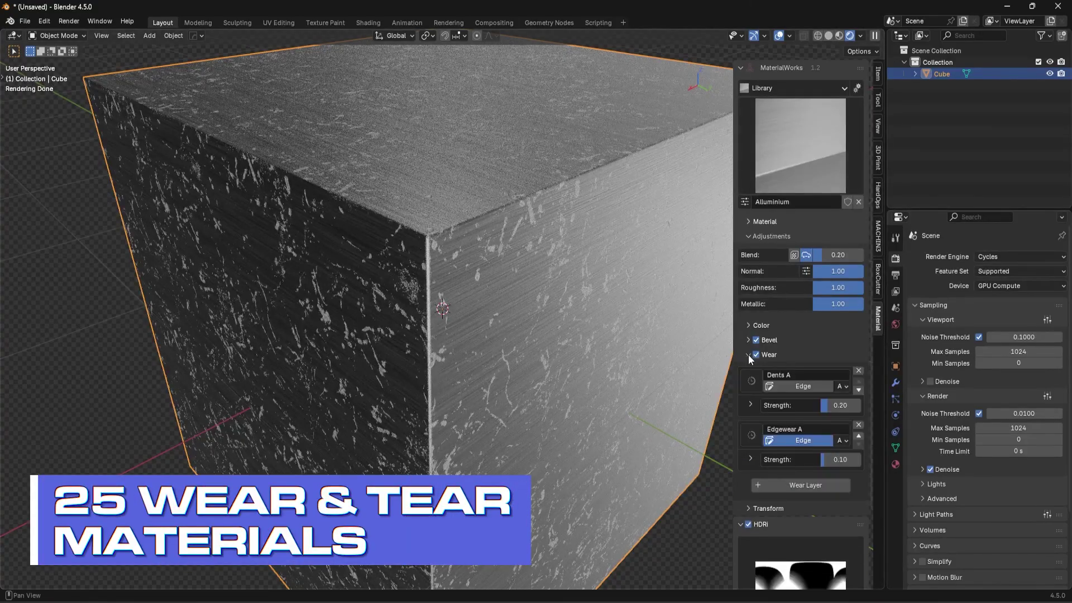
pyautogui.click(859, 426)
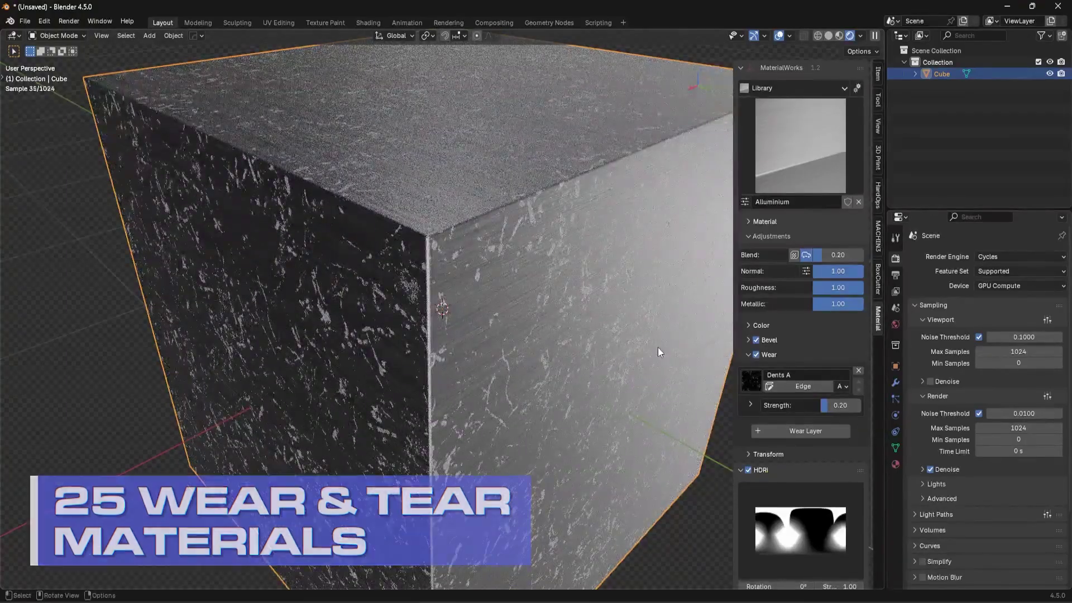
# Change the remaining Dents A wear layer to Rust and try its variations B and C
pyautogui.click(754, 376)
pyautogui.click(753, 377)
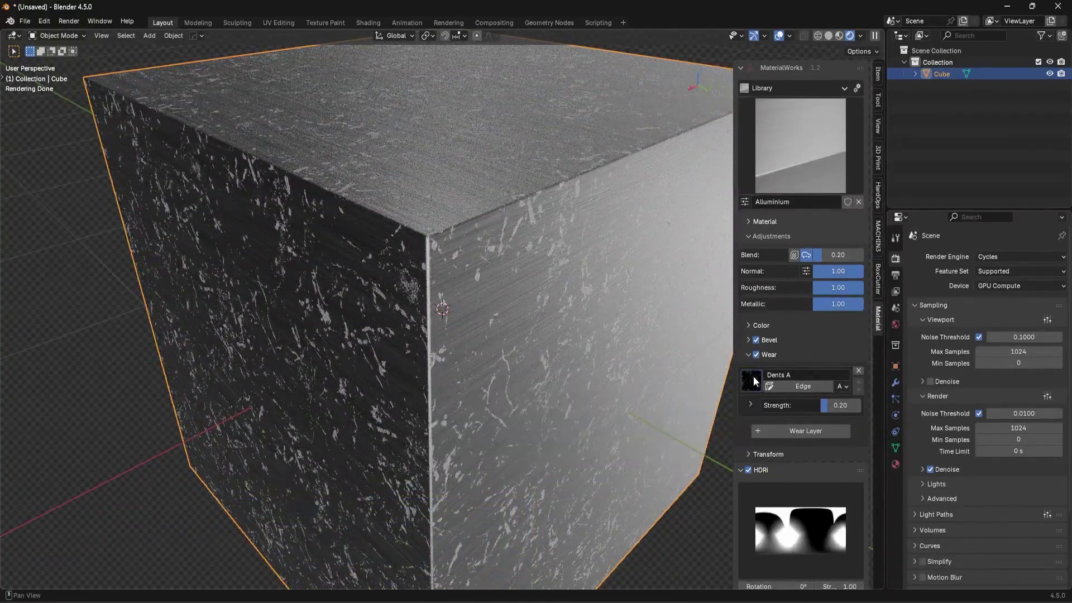
pyautogui.click(754, 381)
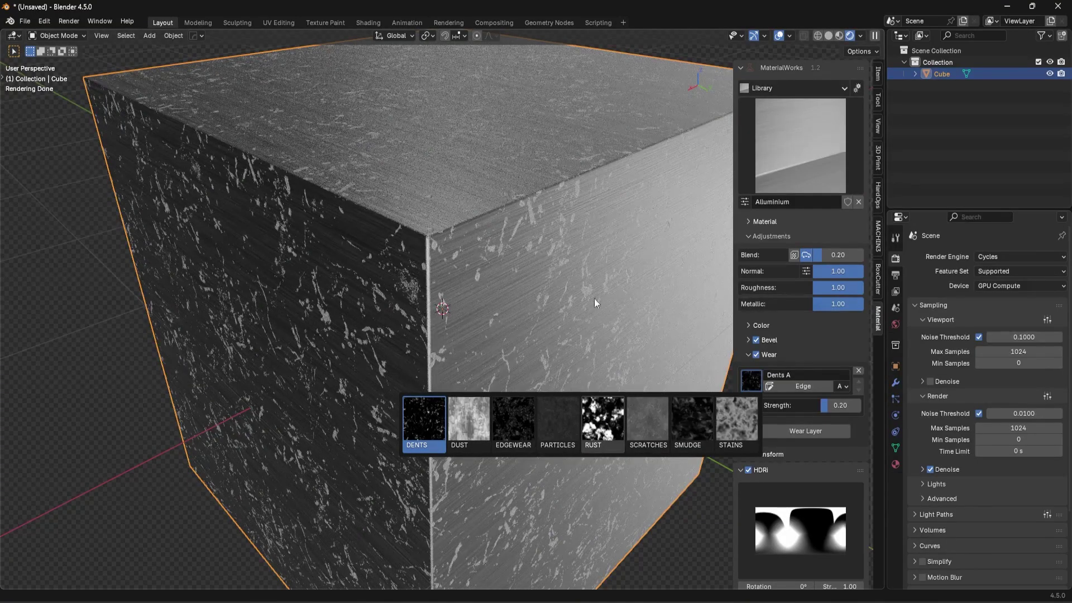
pyautogui.click(602, 418)
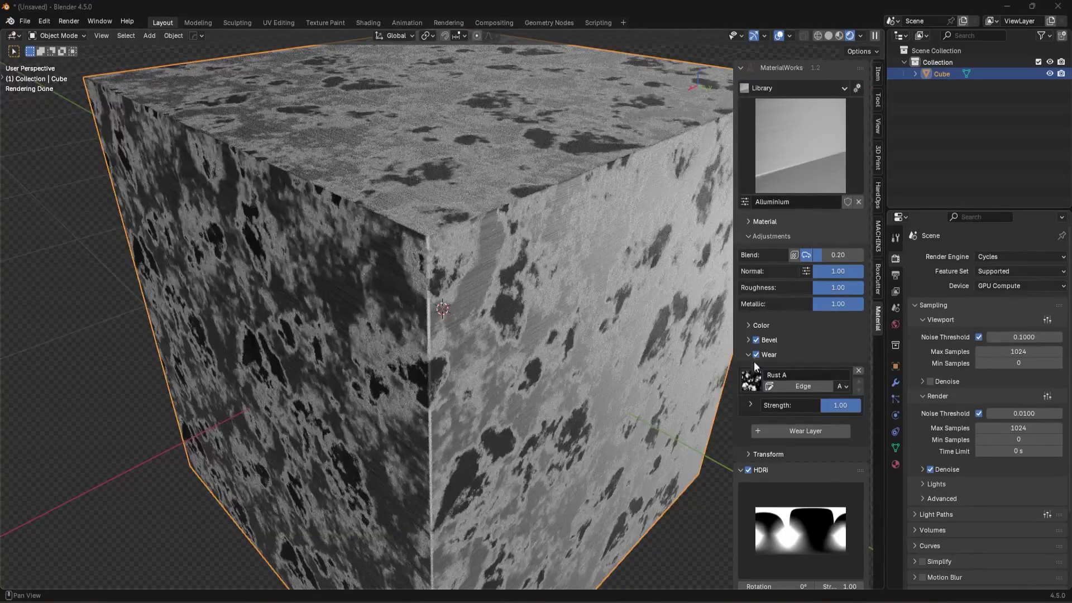
pyautogui.click(839, 386)
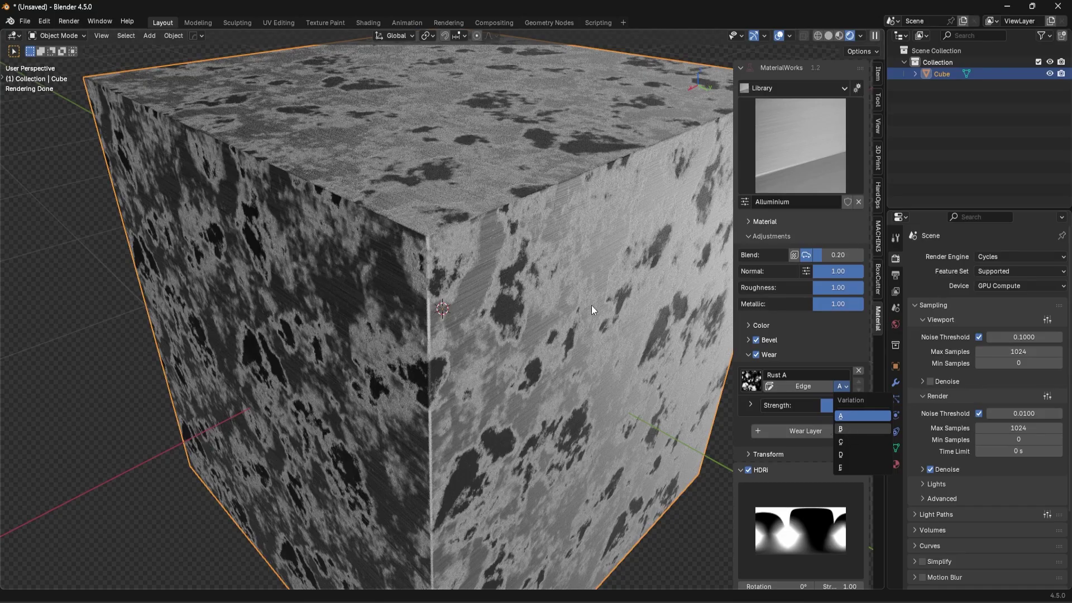
pyautogui.press('b')
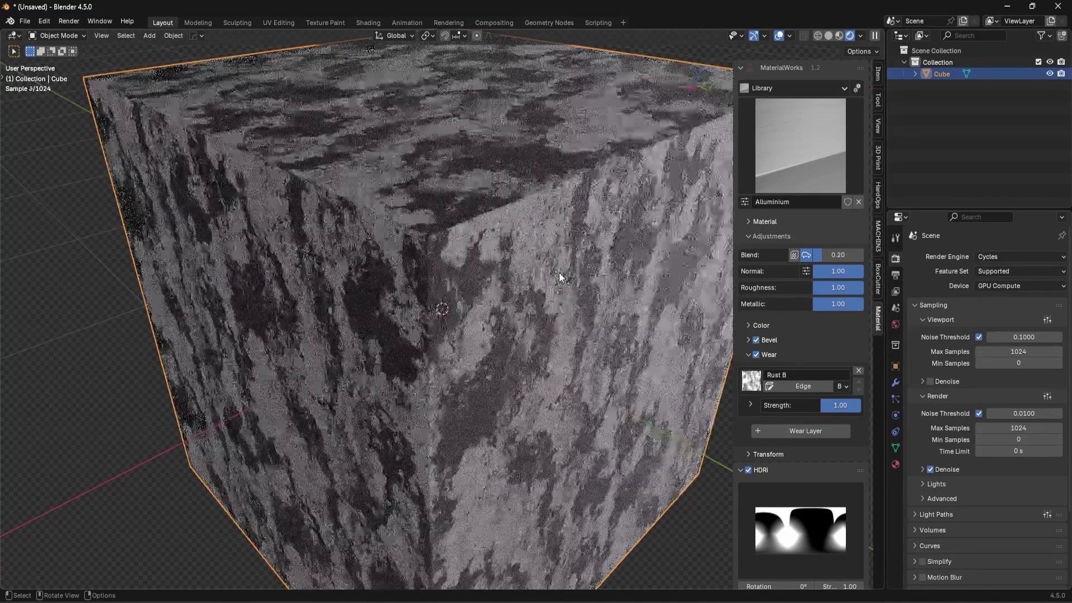
pyautogui.click(841, 387)
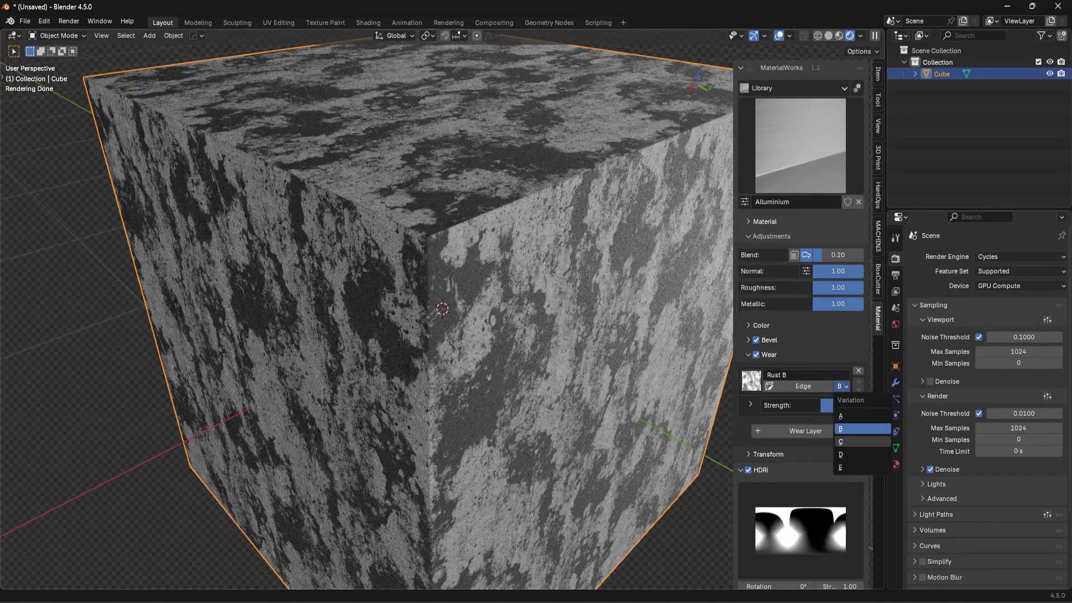
pyautogui.press('c')
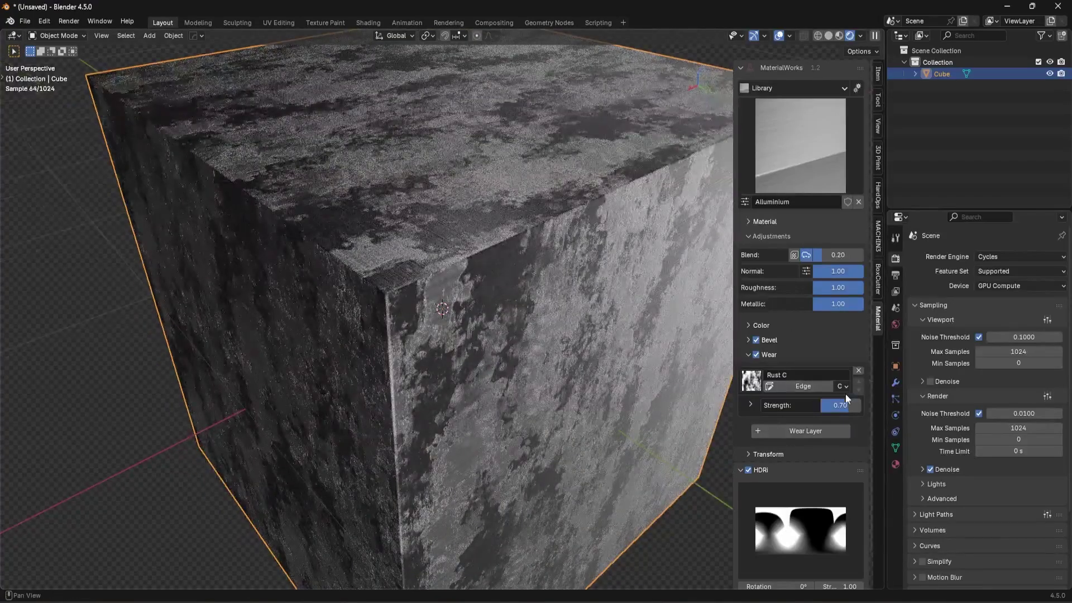
# Set the Rust C wear layer's scale to 1.45 and its strength to 0.38
pyautogui.moveTo(825, 406)
pyautogui.mouseDown()
pyautogui.moveTo(803, 406)
pyautogui.moveTo(836, 405)
pyautogui.moveTo(819, 405)
pyautogui.mouseUp()
pyautogui.click(750, 405)
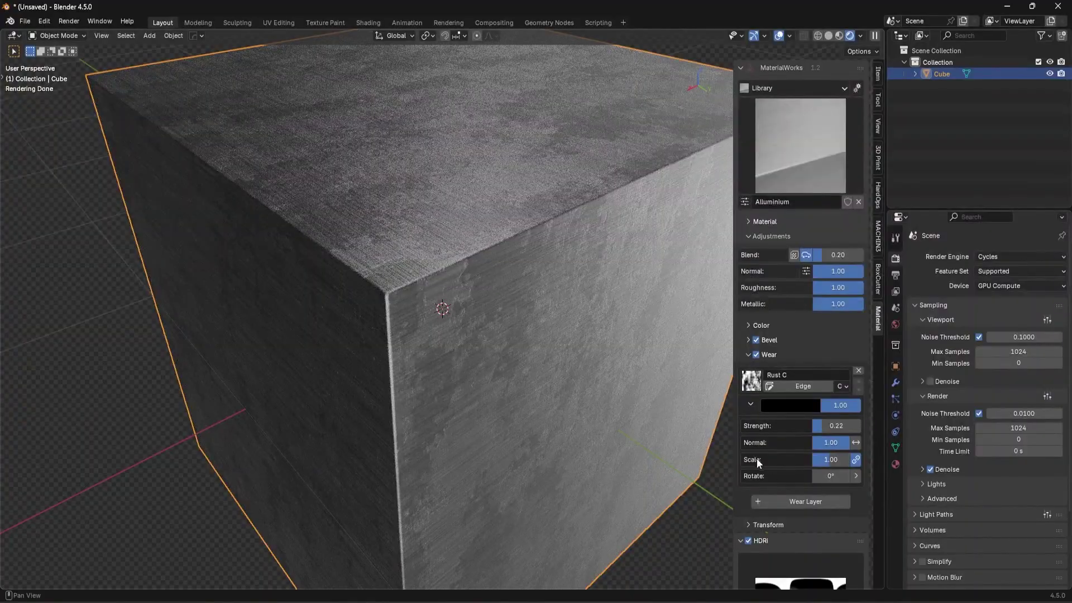
pyautogui.moveTo(823, 459); pyautogui.dragTo(841, 459)
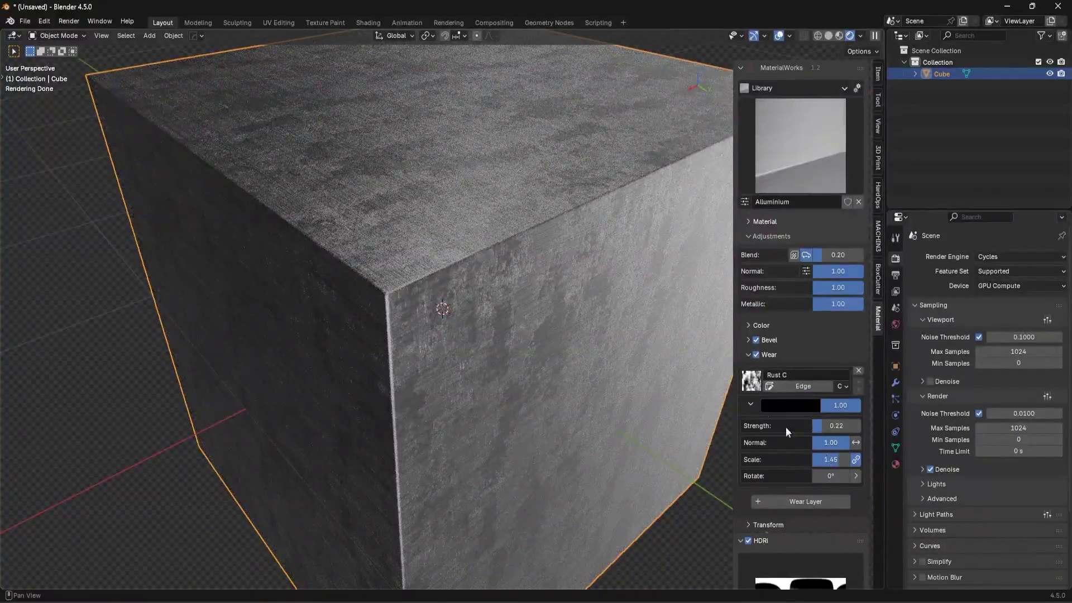
pyautogui.moveTo(830, 411); pyautogui.dragTo(859, 424)
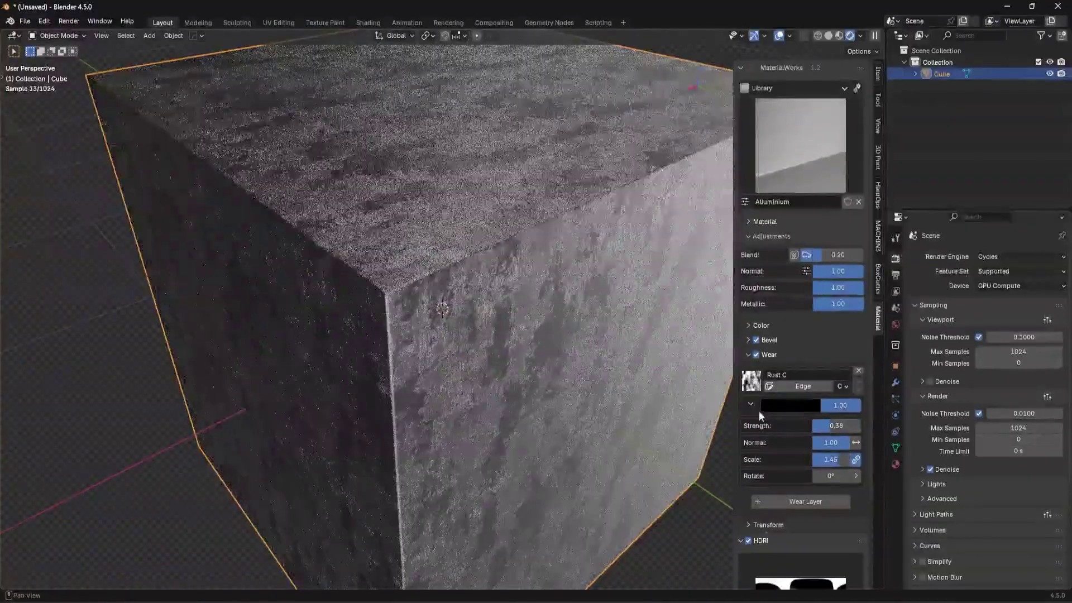
pyautogui.click(750, 404)
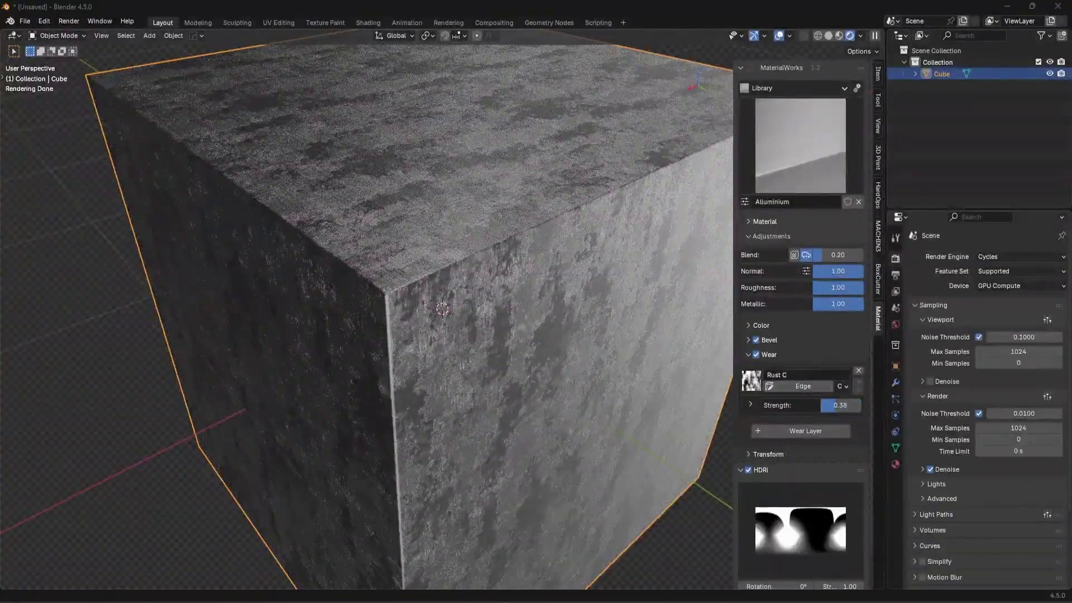
# Change the Rust C wear layer to Smudge, variation B, and set its strength to 0.18
pyautogui.click(751, 382)
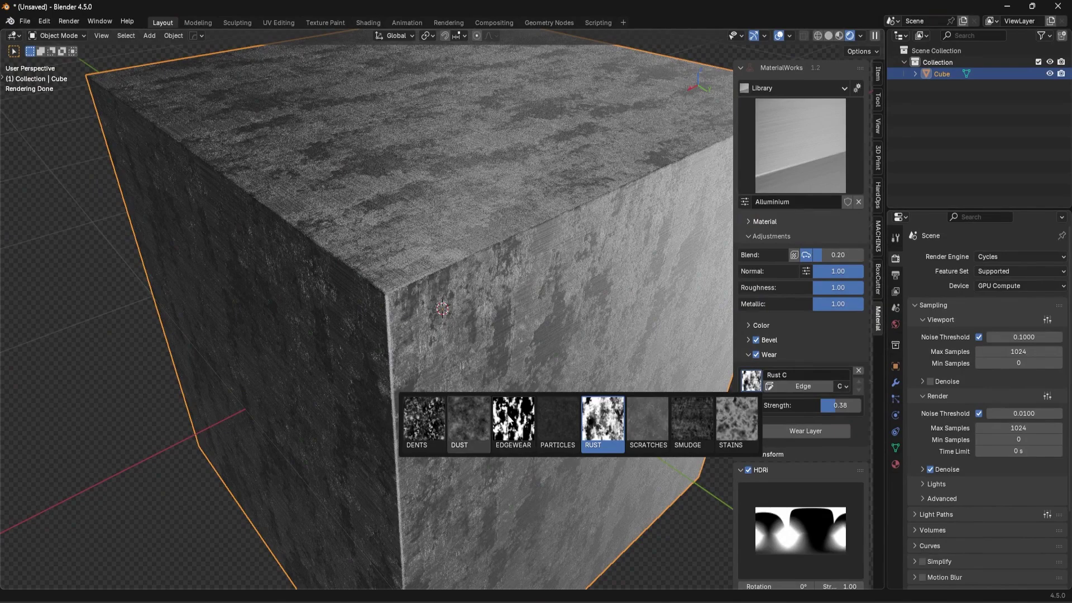
pyautogui.click(677, 424)
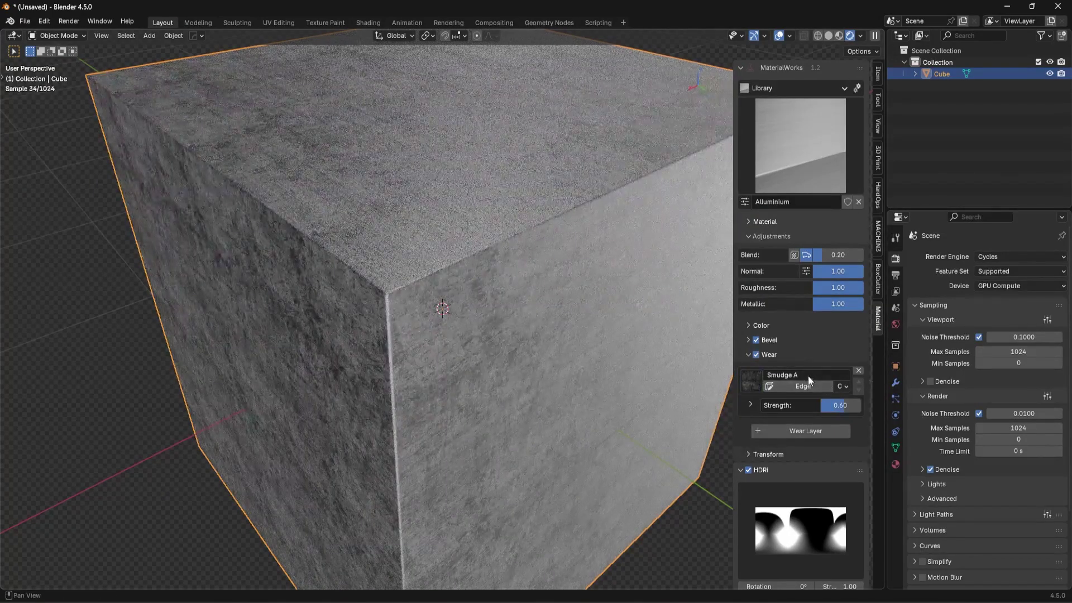
pyautogui.click(843, 386)
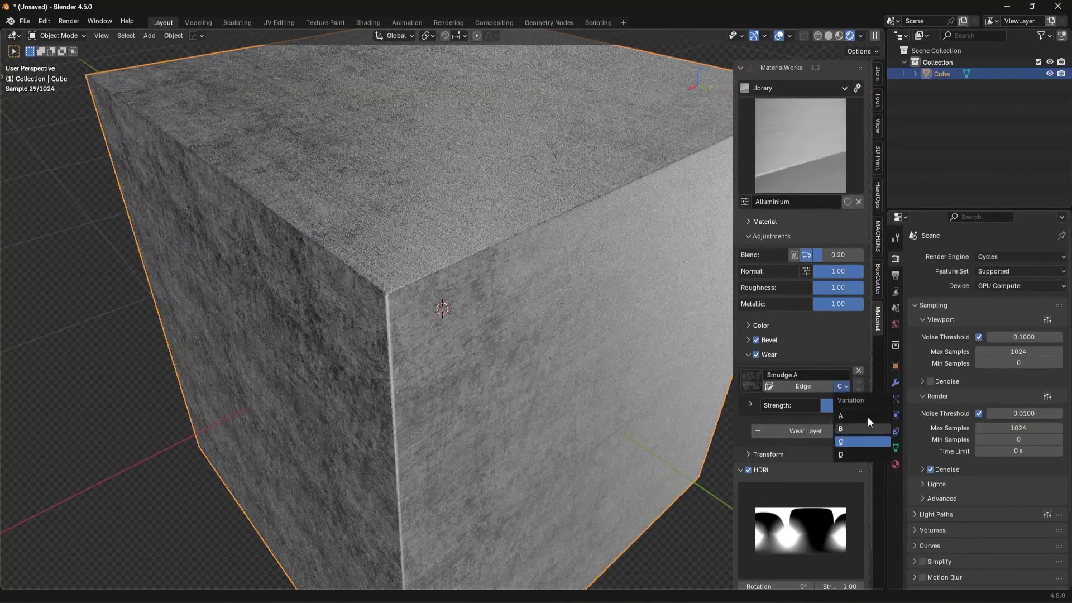
pyautogui.click(846, 428)
pyautogui.moveTo(485, 246)
pyautogui.mouseDown(button='middle')
pyautogui.moveTo(494, 249)
pyautogui.moveTo(487, 239)
pyautogui.mouseUp(button='middle')
pyautogui.moveTo(841, 407); pyautogui.dragTo(803, 406)
# Change the Smudge B wear layer to Dust, variation A, and raise its strength
pyautogui.click(752, 380)
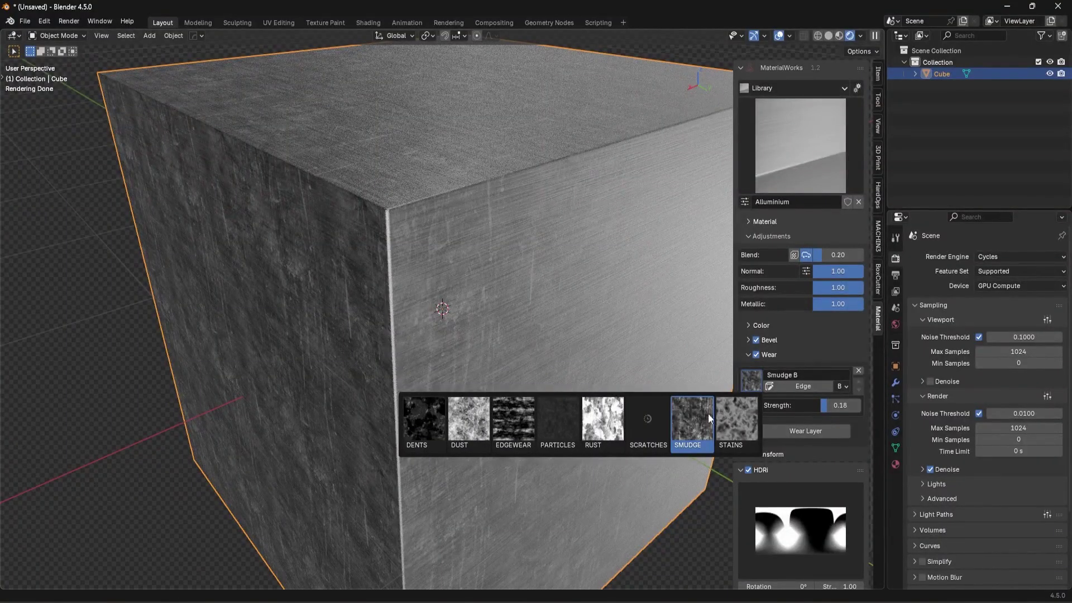
pyautogui.click(468, 420)
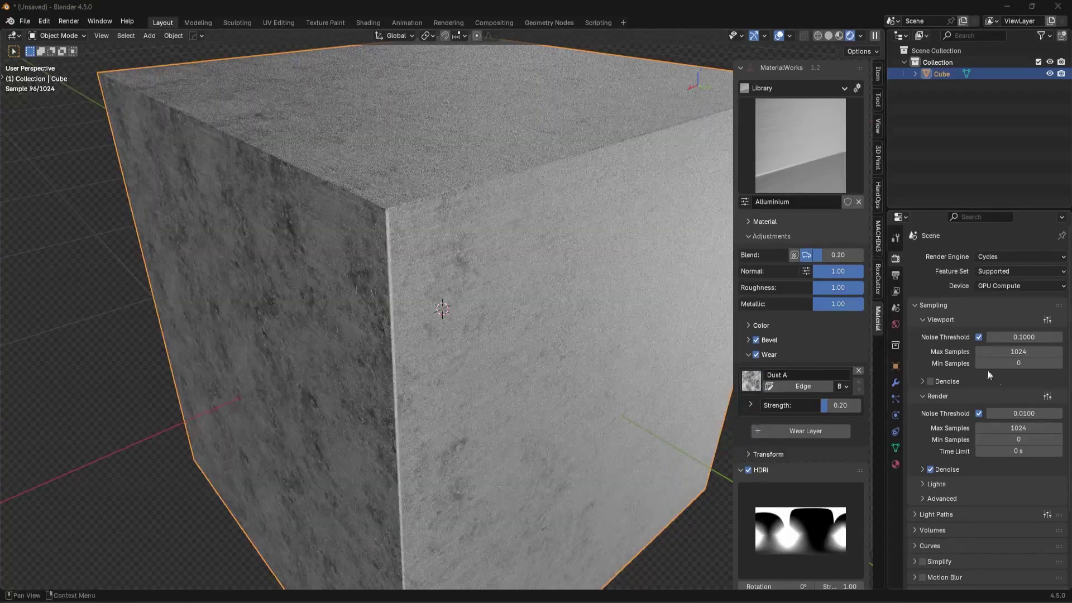
pyautogui.click(842, 386)
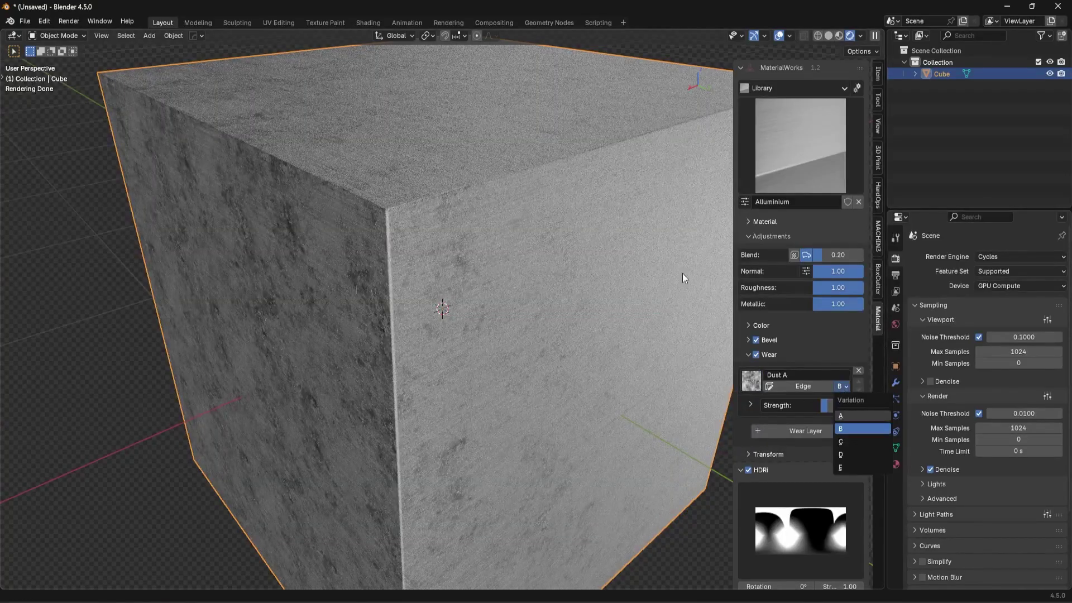
pyautogui.press('a')
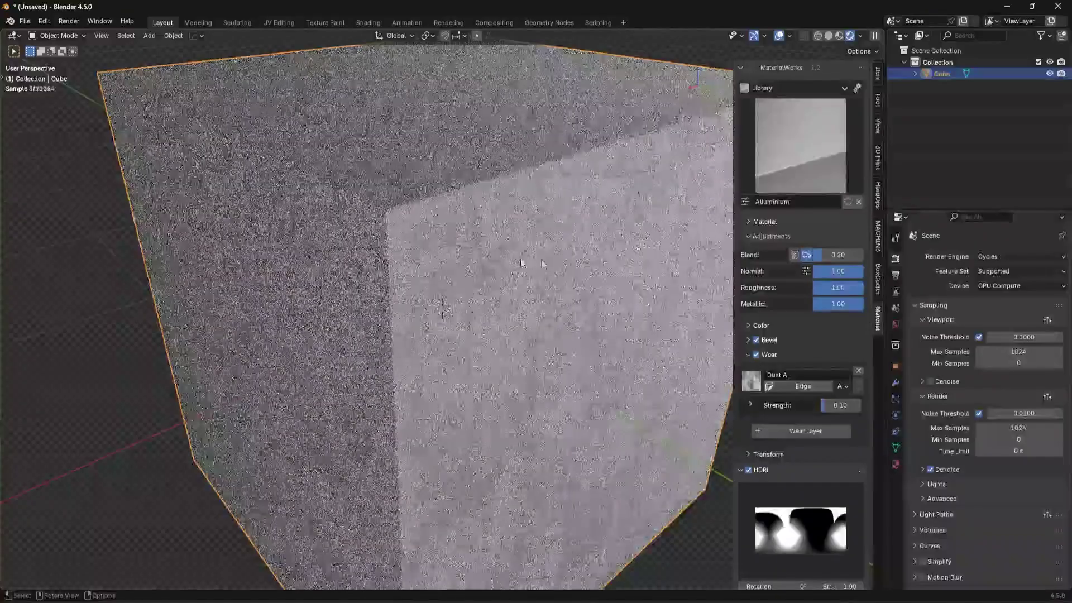
pyautogui.moveTo(840, 405); pyautogui.dragTo(865, 405)
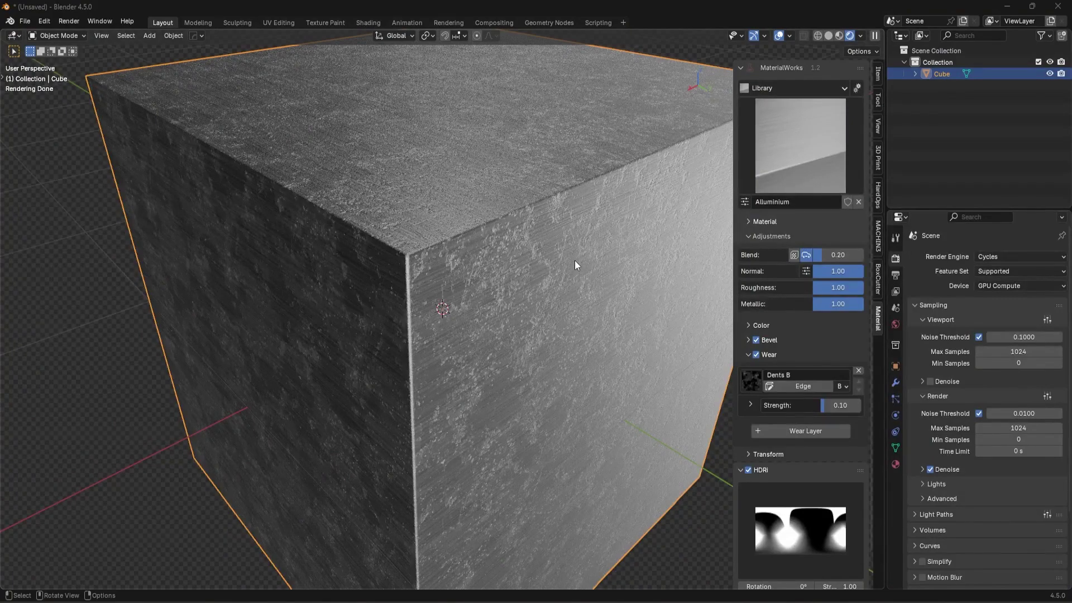
# Set the material's bevel width to 0.029 m
pyautogui.scroll(-1, 573, 236)
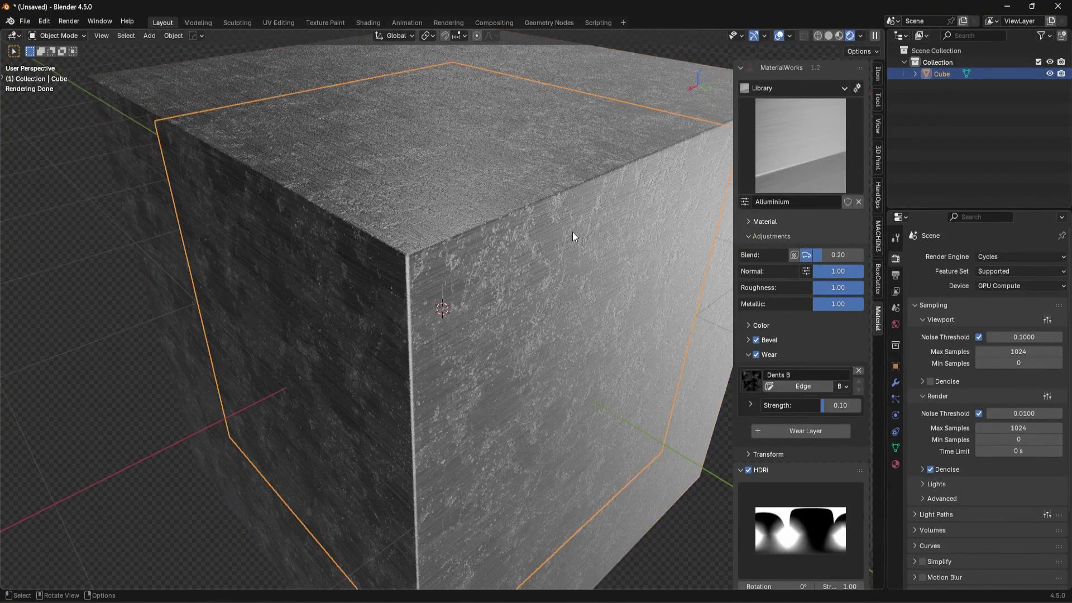
pyautogui.scroll(1, 531, 234)
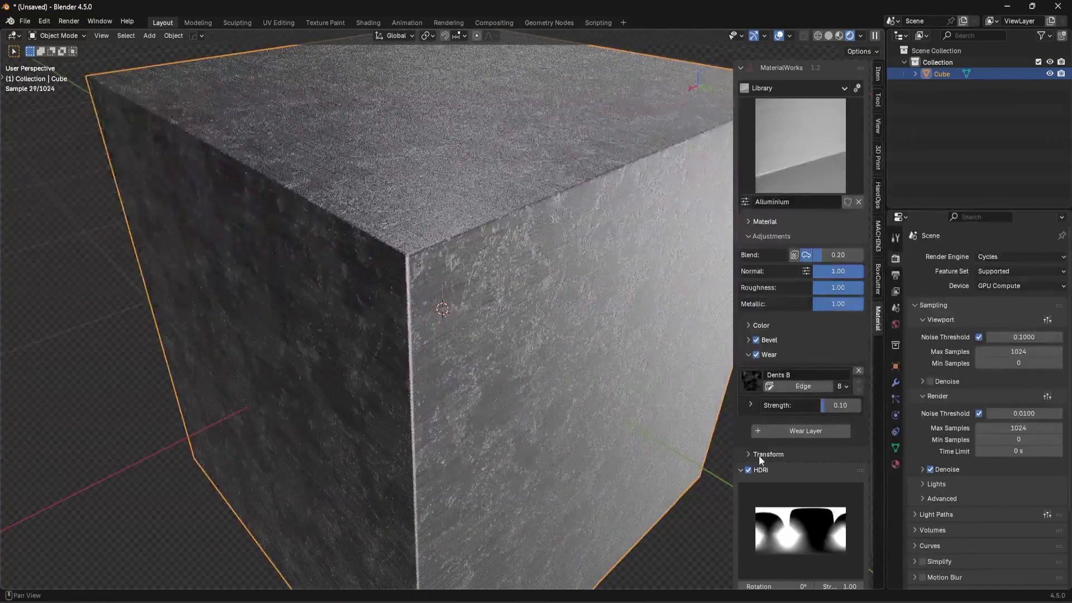
pyautogui.click(749, 340)
pyautogui.moveTo(834, 374); pyautogui.dragTo(847, 374)
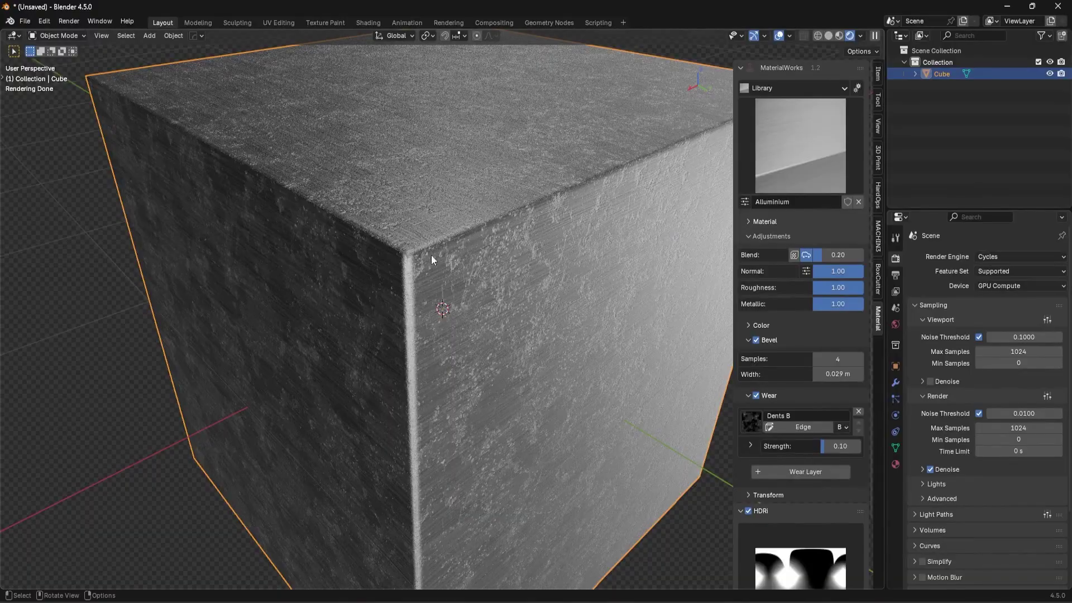
# Change the Dents B wear layer to Edgewear and restrict it to the cube's edges with the Edge option
pyautogui.click(760, 420)
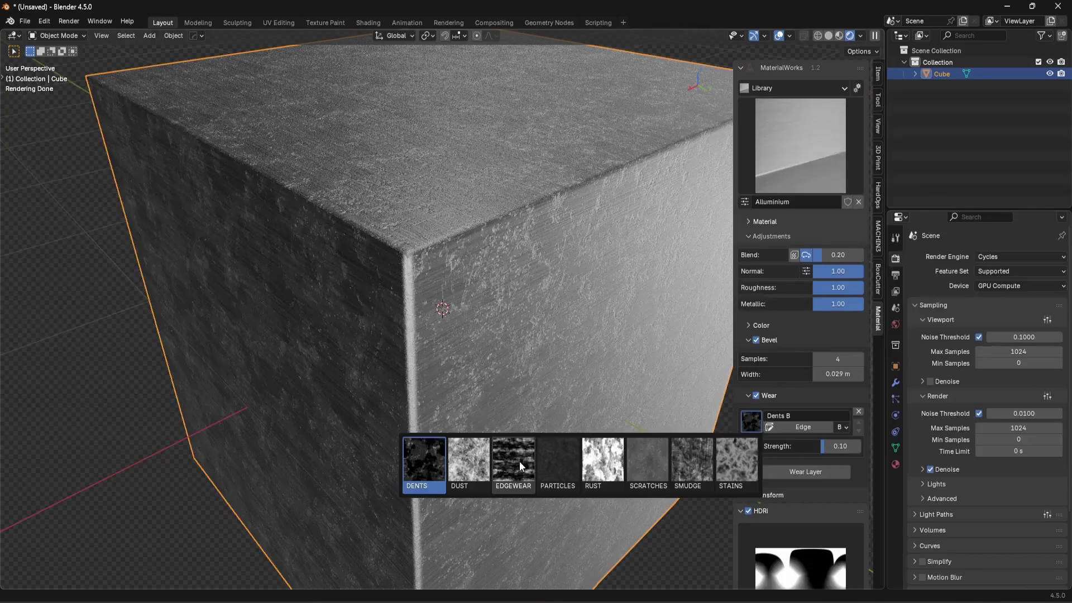
pyautogui.press('Return')
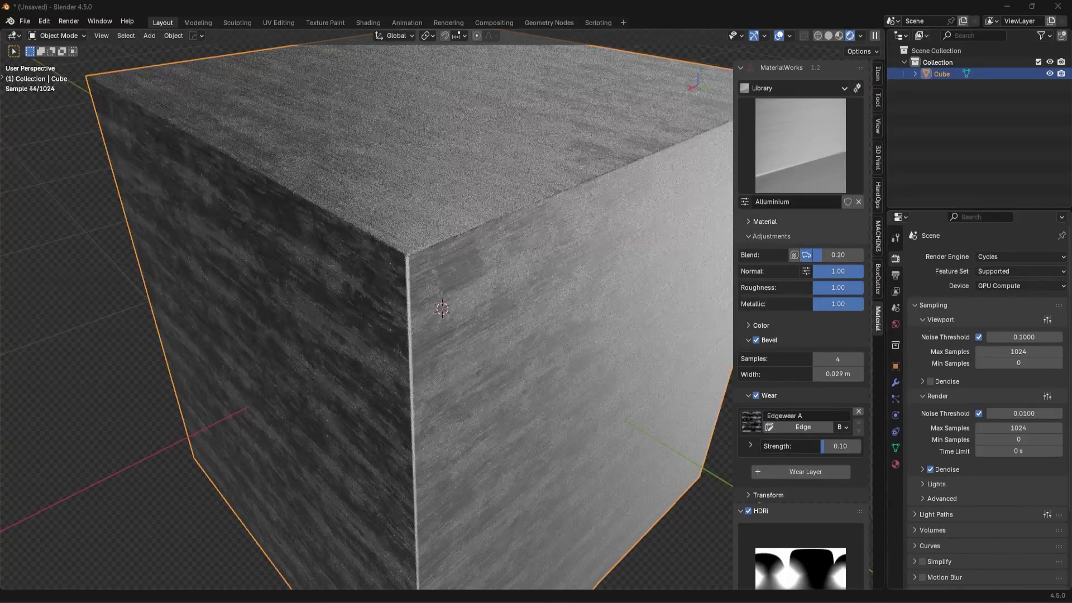
pyautogui.click(792, 427)
# Set the Edgewear layer's strength to 0.70, its width to 0.51 m and its samples to 4
pyautogui.scroll(-4, 484, 283)
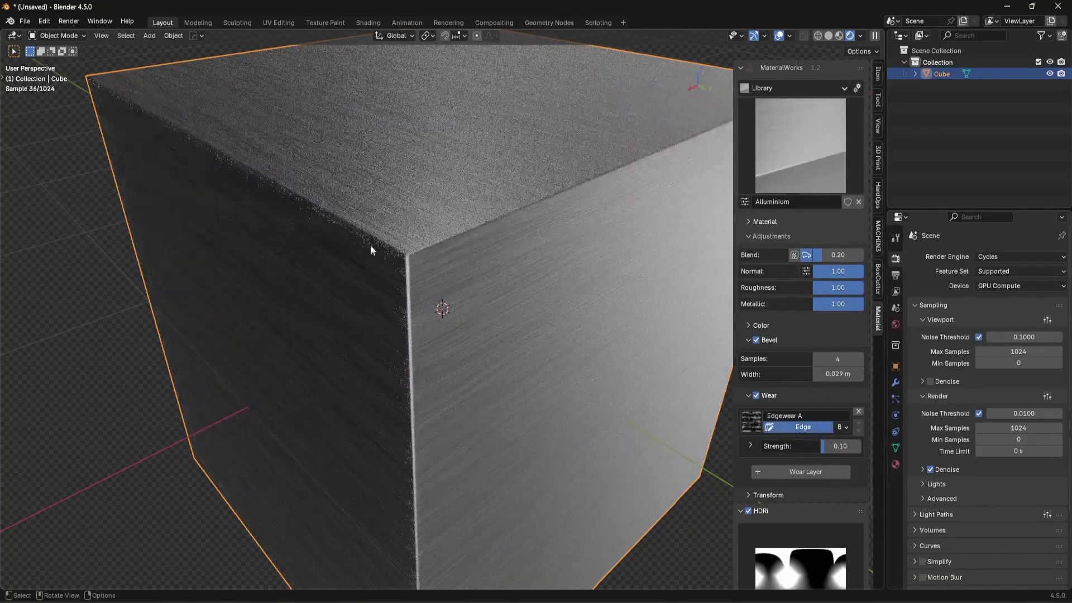
pyautogui.scroll(7, 444, 272)
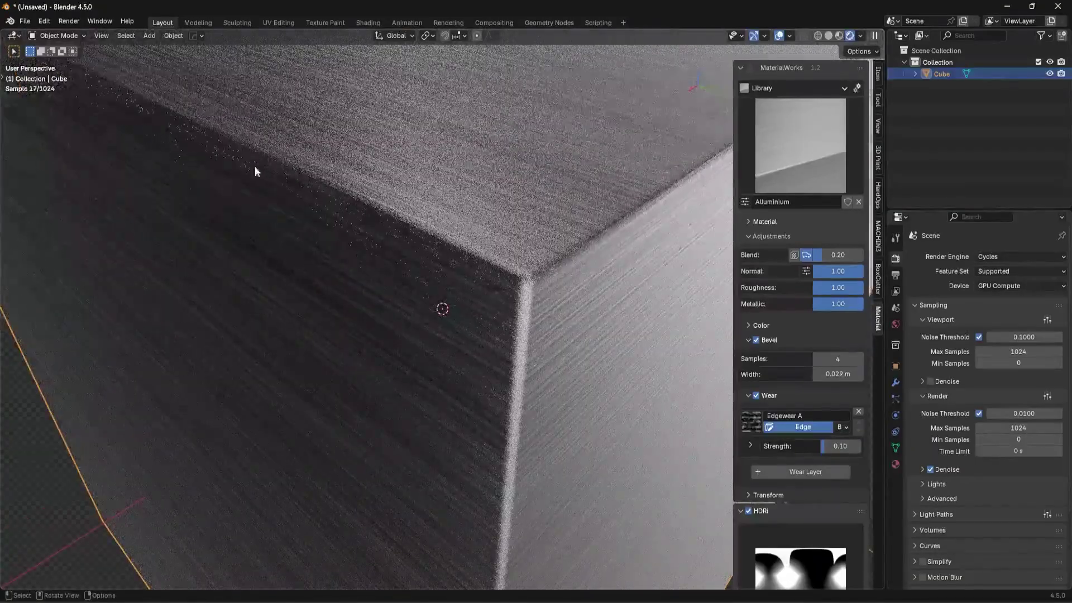
pyautogui.moveTo(839, 450); pyautogui.dragTo(850, 450)
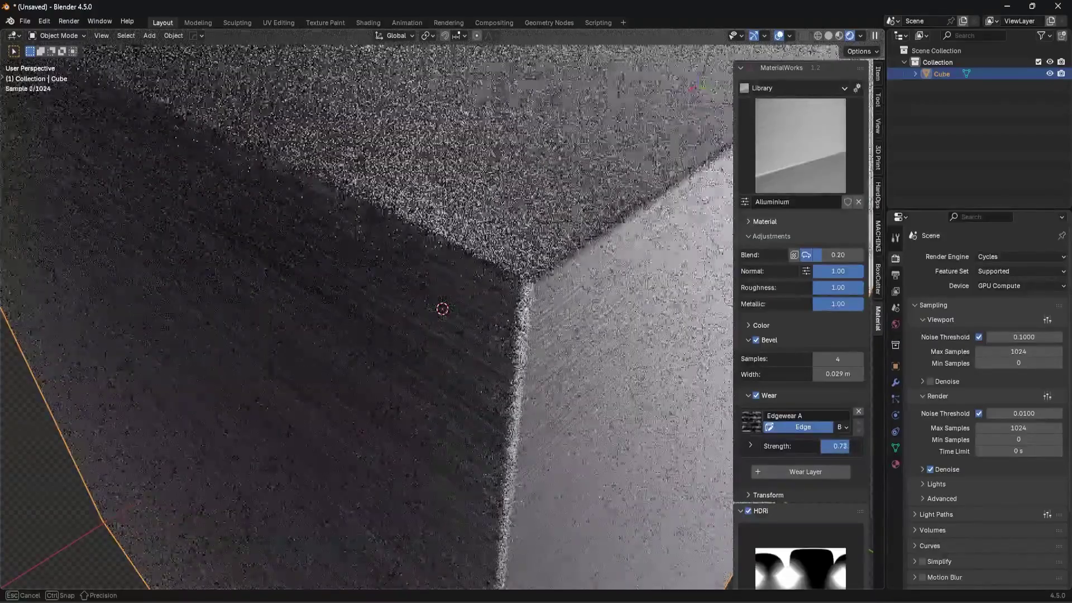
pyautogui.click(750, 445)
pyautogui.moveTo(815, 482); pyautogui.dragTo(844, 498)
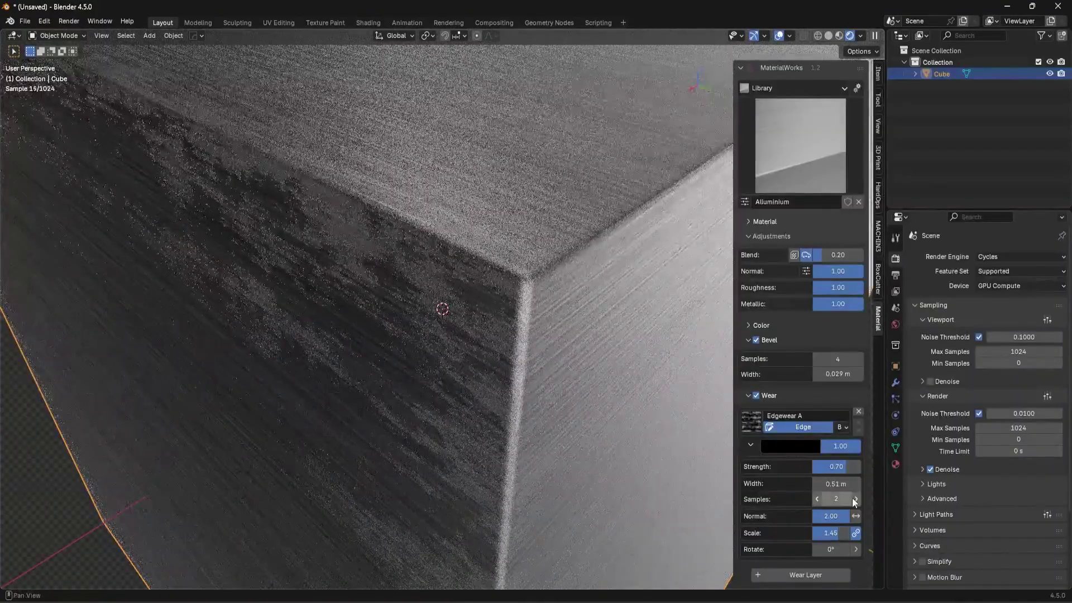
pyautogui.click(857, 498)
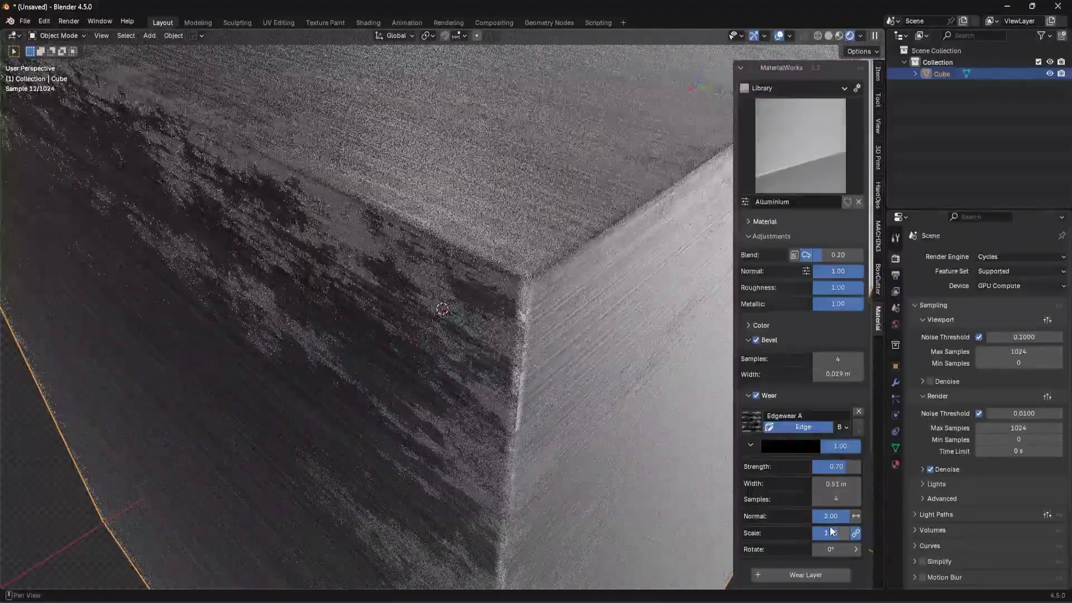
# Lower the Edgewear layer's strength and switch the layer to variation C
pyautogui.scroll(-4, 647, 452)
pyautogui.moveTo(637, 443); pyautogui.dragTo(574, 385, button='middle')
pyautogui.moveTo(848, 467); pyautogui.dragTo(743, 466)
pyautogui.click(841, 427)
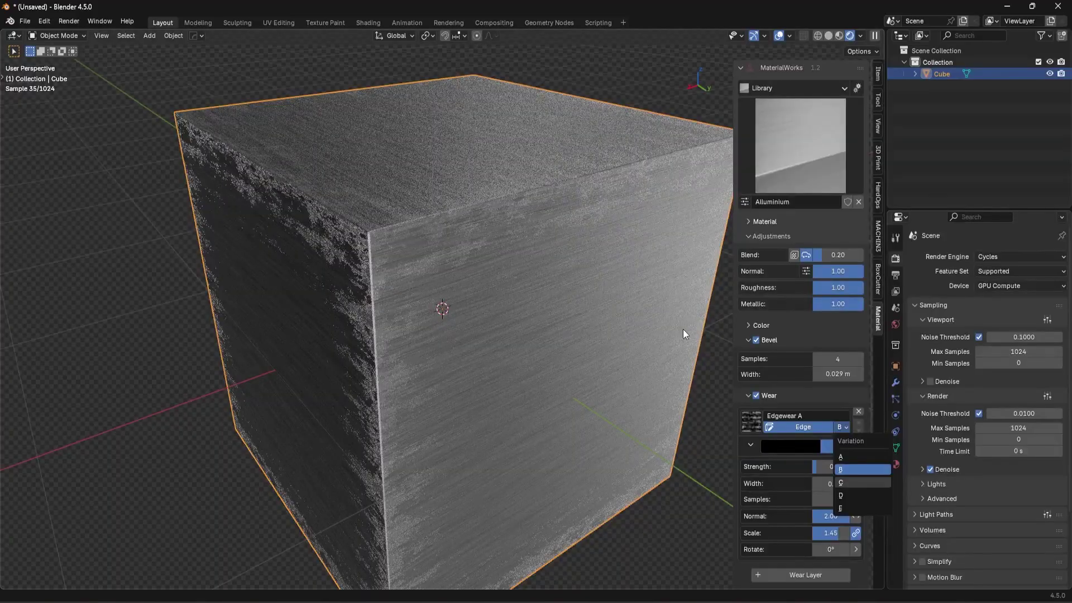
pyautogui.press('c')
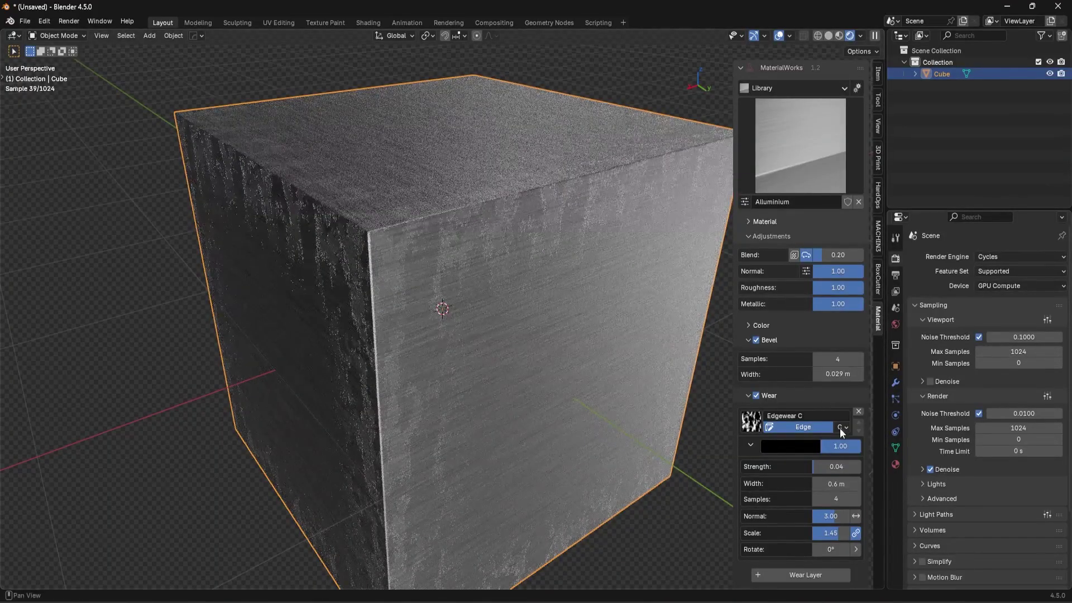
# Set the Edgewear layer's strength to 0.07 and width to 0.3 m, and change the layer type to Dents
pyautogui.moveTo(832, 465)
pyautogui.mouseDown()
pyautogui.moveTo(846, 483)
pyautogui.moveTo(836, 484)
pyautogui.mouseUp()
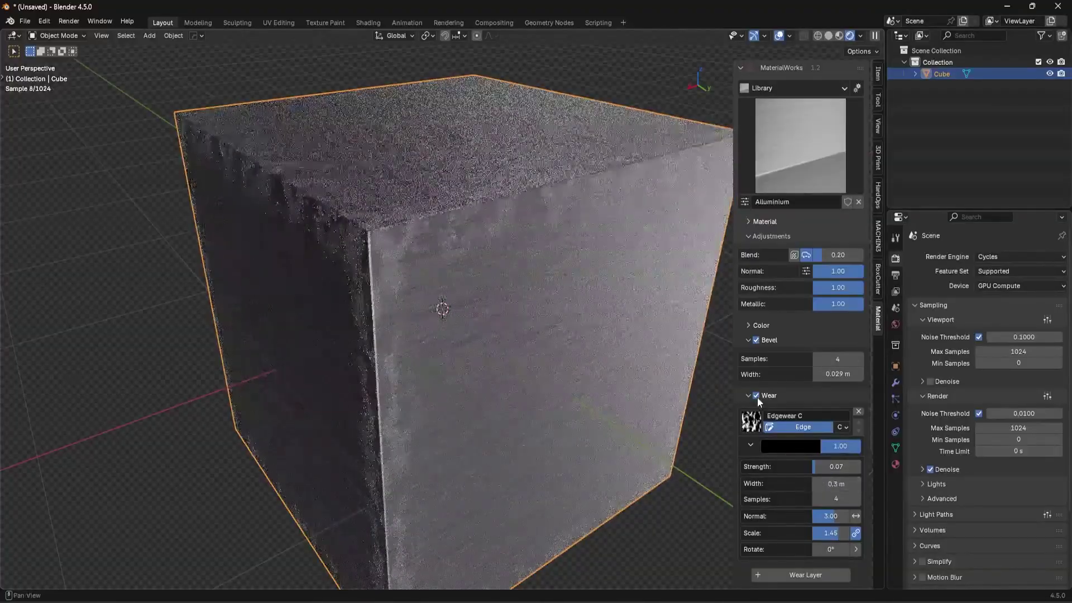
pyautogui.click(751, 422)
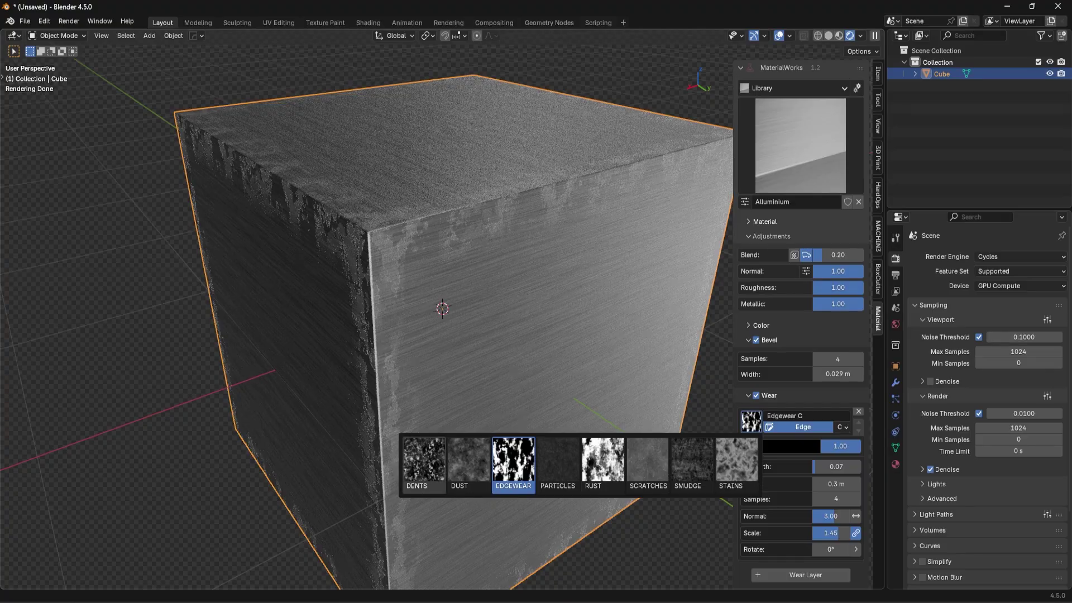
pyautogui.click(424, 458)
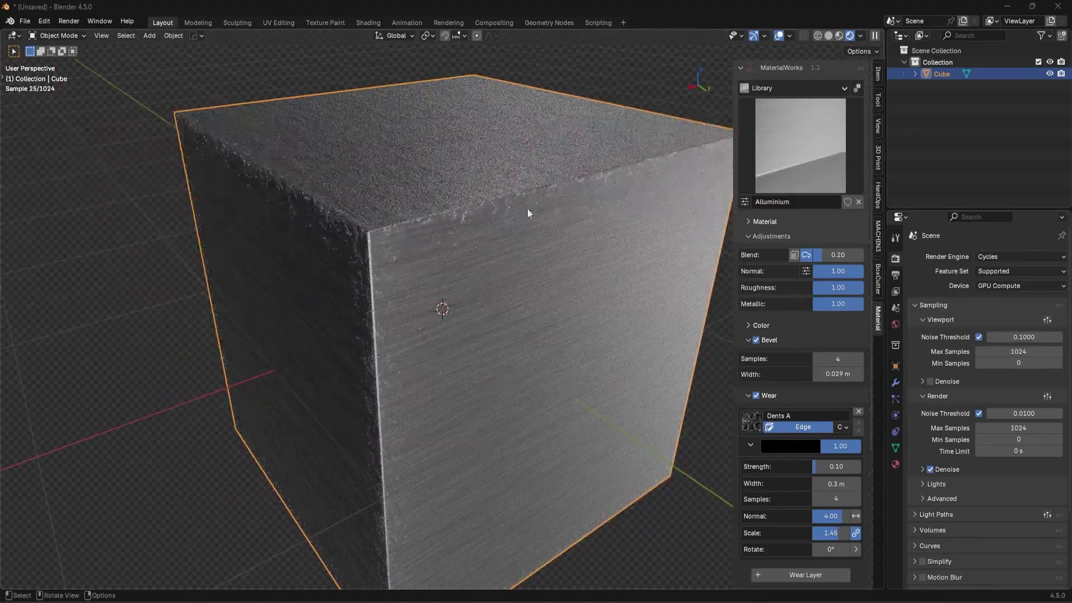
pyautogui.click(750, 445)
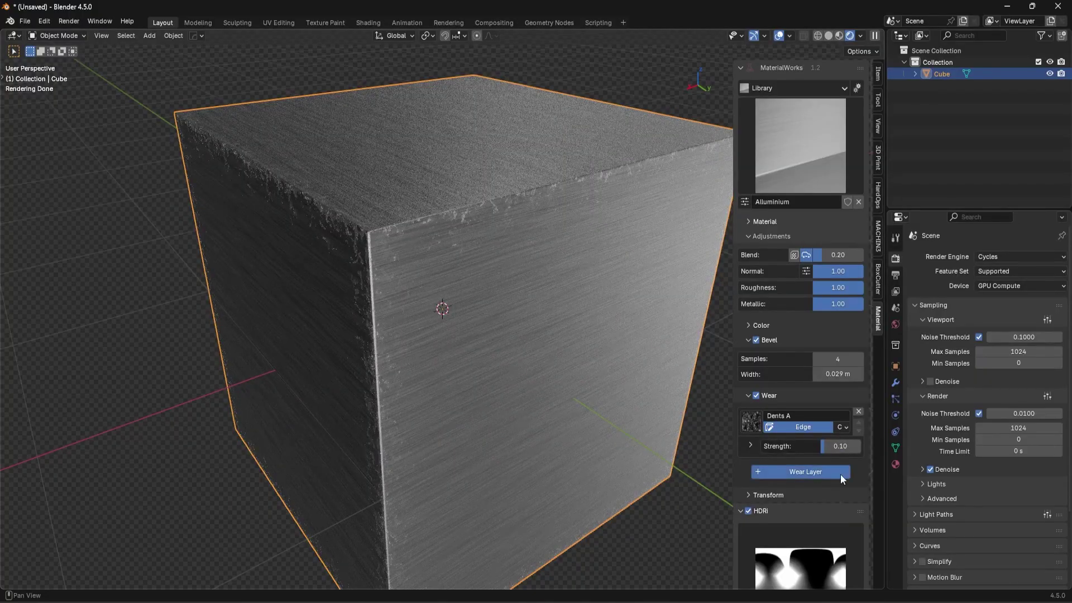
# Add a second wear layer, change it from Dust to Smudge, and set its strength to 0.09
pyautogui.click(824, 473)
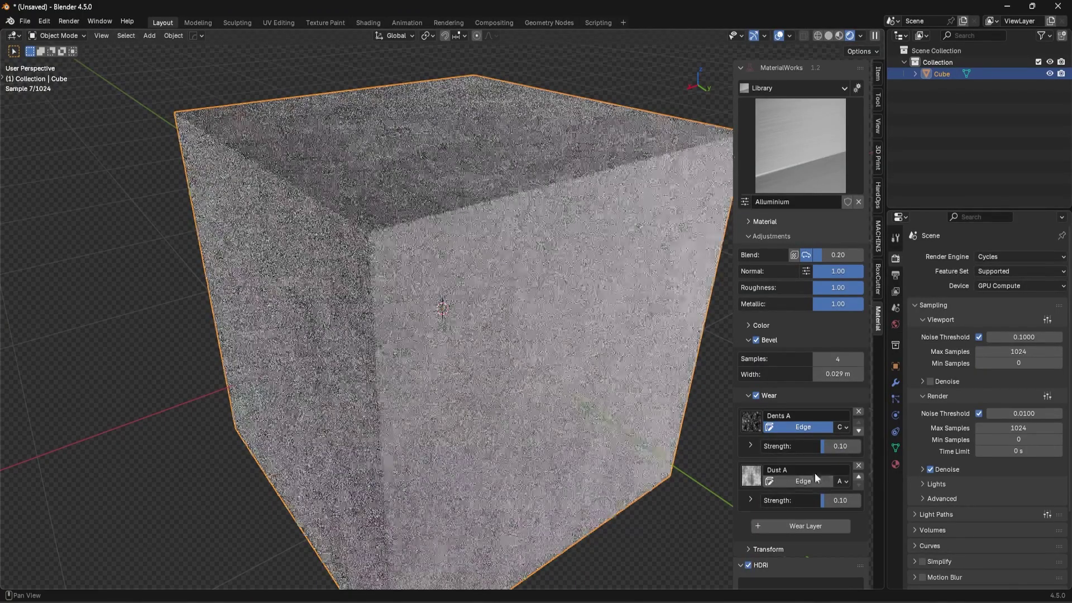
pyautogui.click(757, 476)
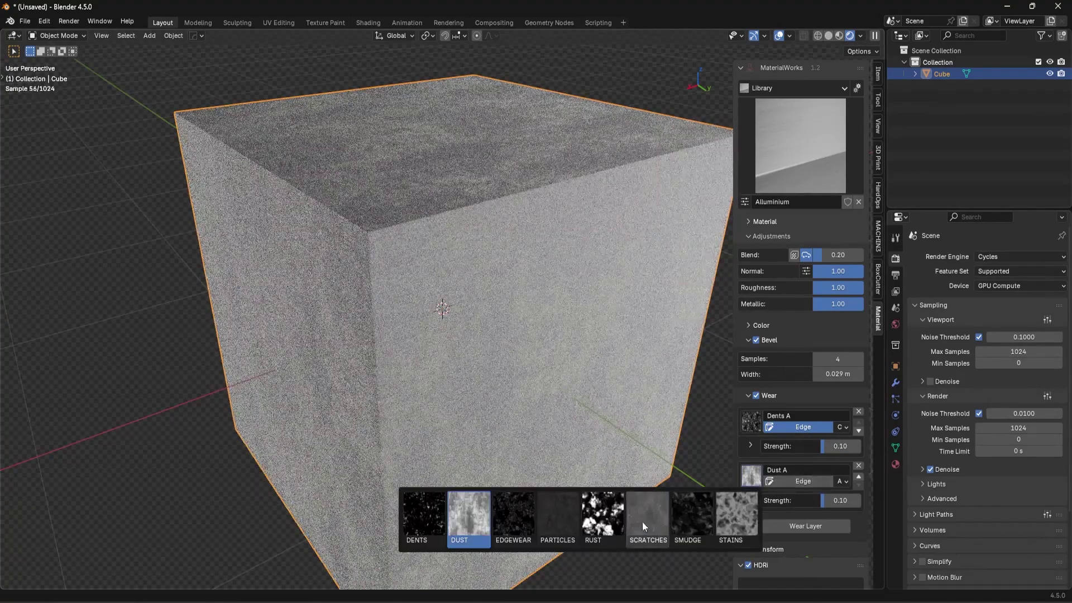
pyautogui.click(694, 517)
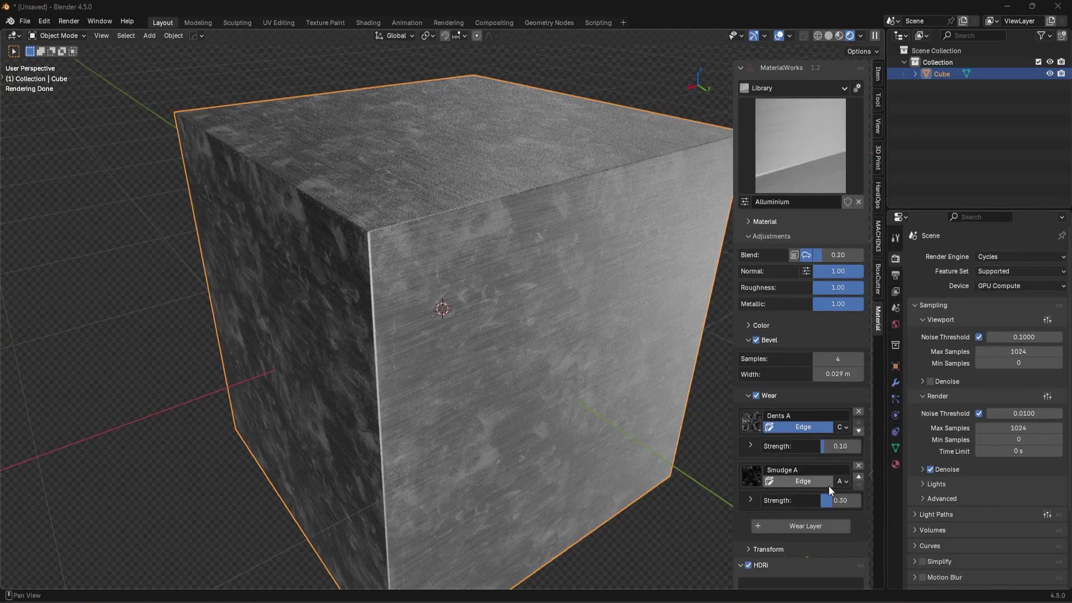
pyautogui.moveTo(843, 501)
pyautogui.mouseDown()
pyautogui.moveTo(822, 501)
pyautogui.moveTo(832, 502)
pyautogui.mouseUp()
# Set the Dents layer's strength to 0.25, width to 0.7 m and samples to 1, and the Smudge layer's strength to 0.08
pyautogui.moveTo(838, 447); pyautogui.dragTo(862, 447)
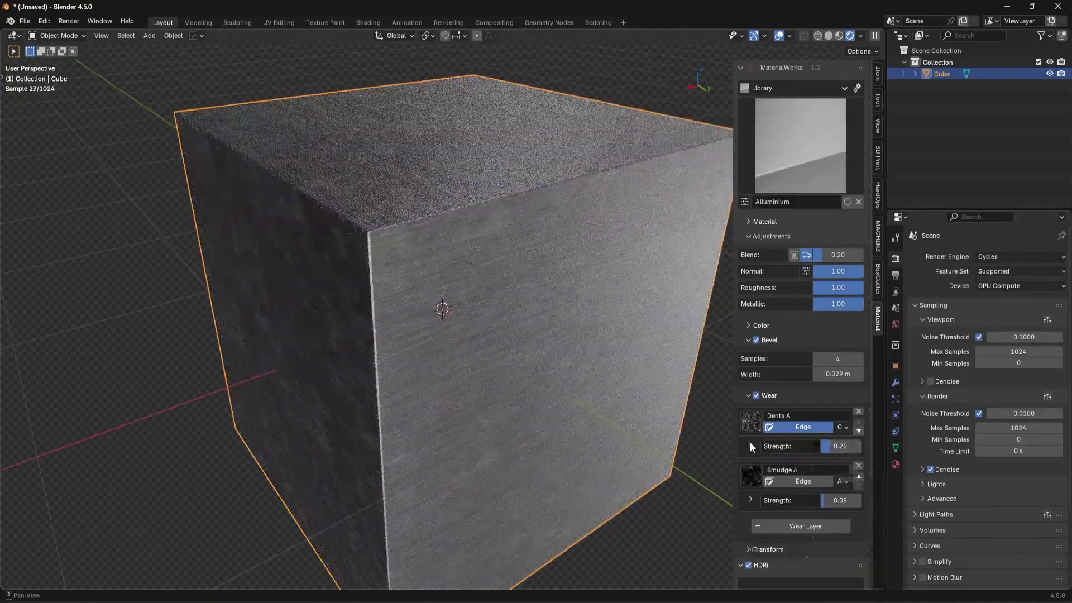
pyautogui.click(750, 445)
pyautogui.moveTo(824, 483); pyautogui.dragTo(837, 483)
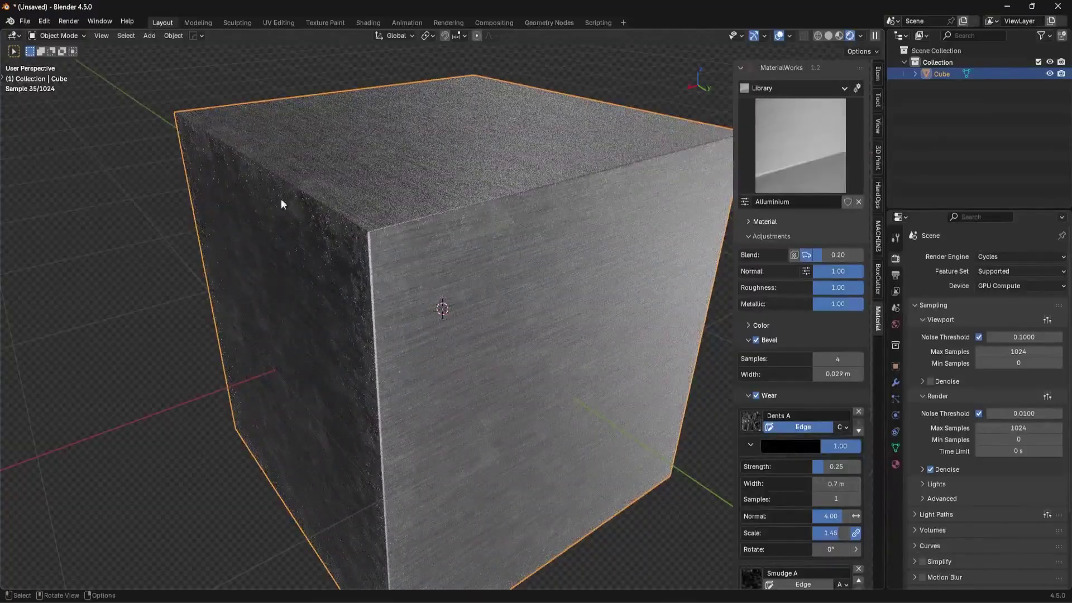
pyautogui.click(750, 445)
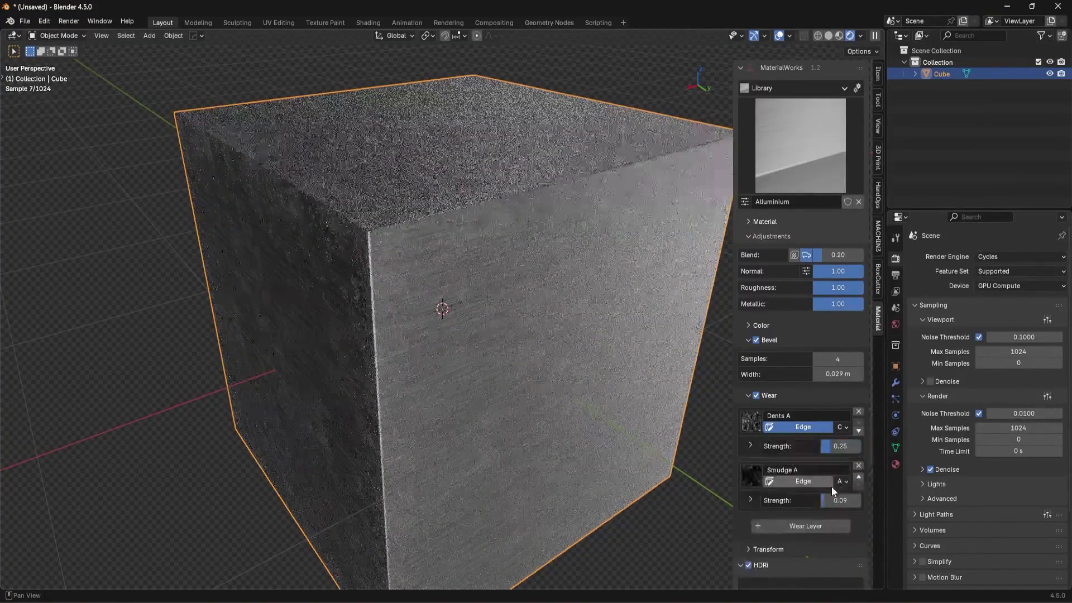
pyautogui.moveTo(843, 501)
pyautogui.mouseDown()
pyautogui.moveTo(832, 501)
pyautogui.moveTo(842, 502)
pyautogui.mouseUp()
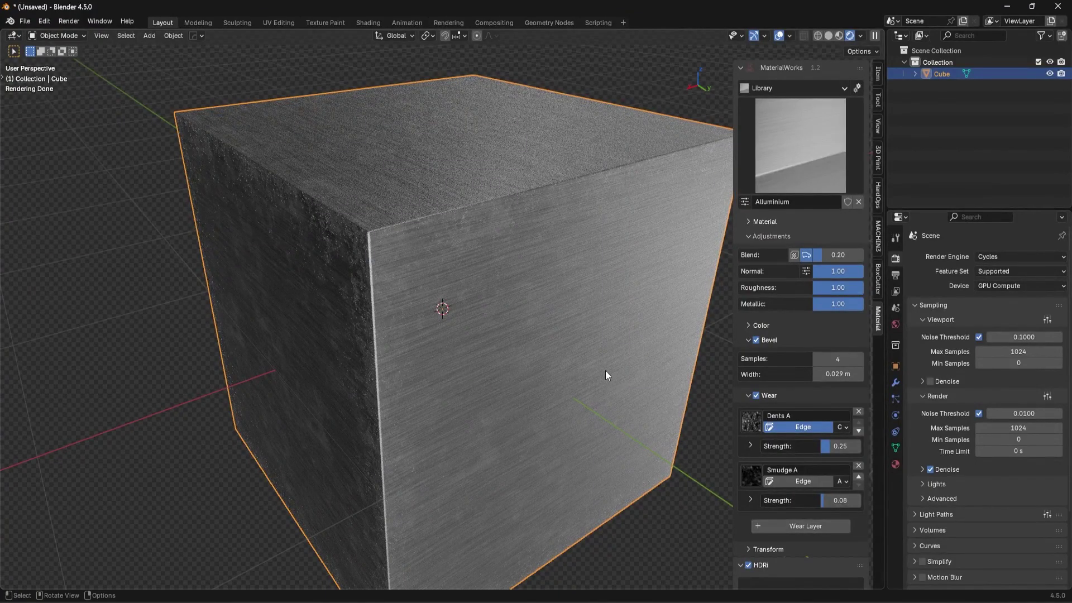
# Add a third wear layer, Edgewear, at strength 0.05, and raise the strength of Smudge to 0.14 and Dents to 0.66
pyautogui.scroll(-2, 832, 494)
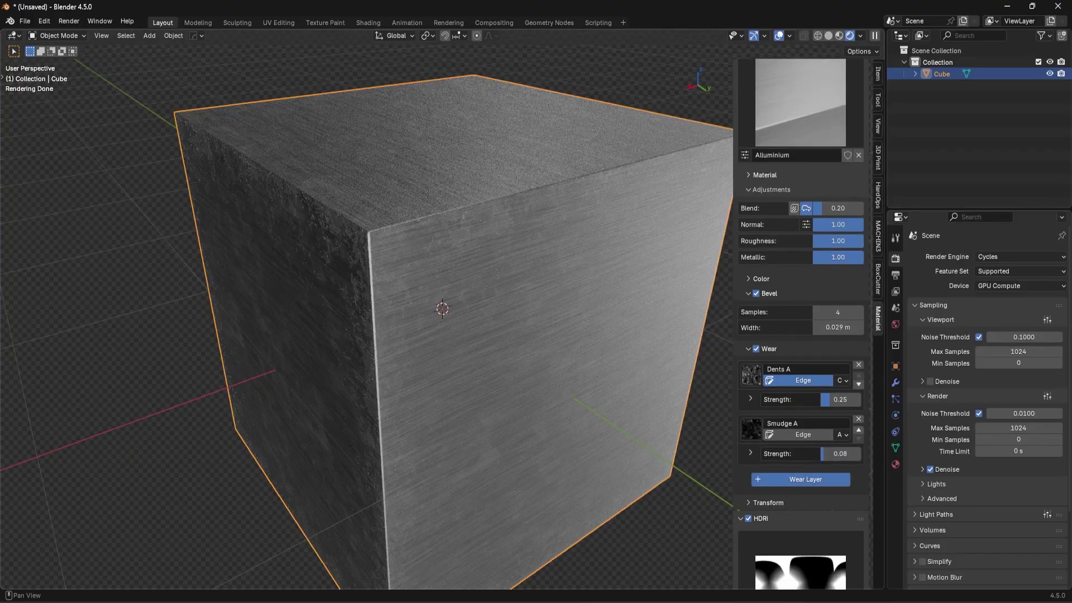
pyautogui.click(806, 478)
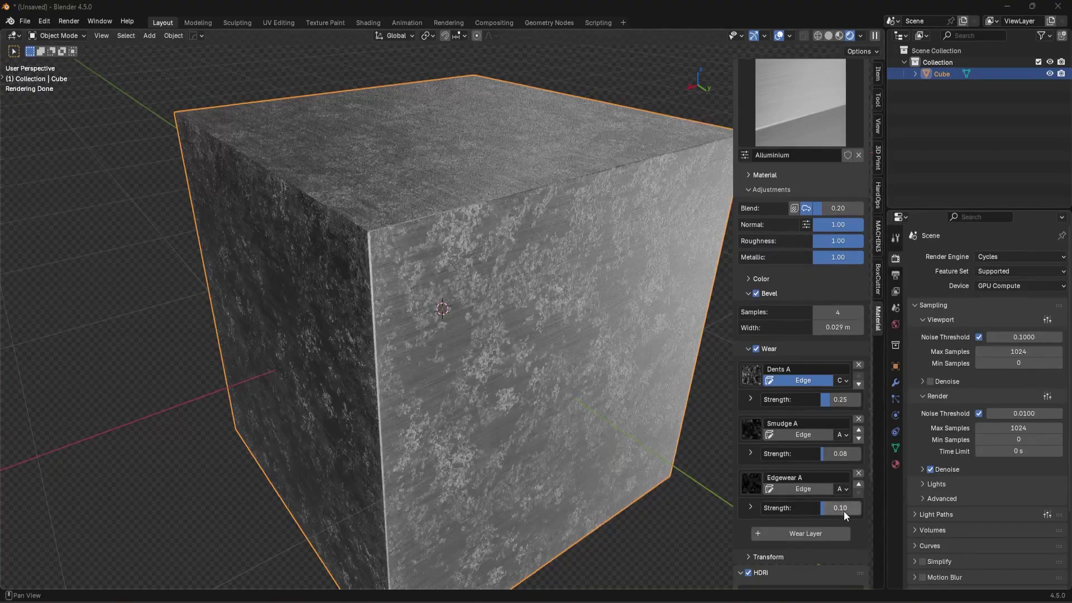
pyautogui.moveTo(842, 510); pyautogui.dragTo(830, 510)
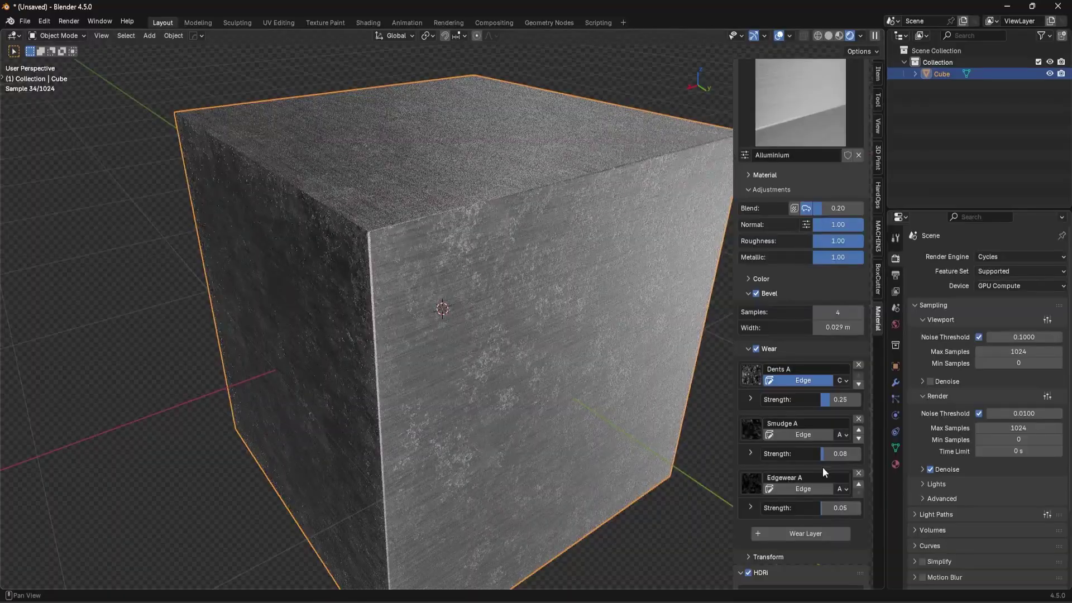
pyautogui.moveTo(824, 453)
pyautogui.mouseDown()
pyautogui.moveTo(833, 453)
pyautogui.moveTo(818, 438)
pyautogui.mouseUp()
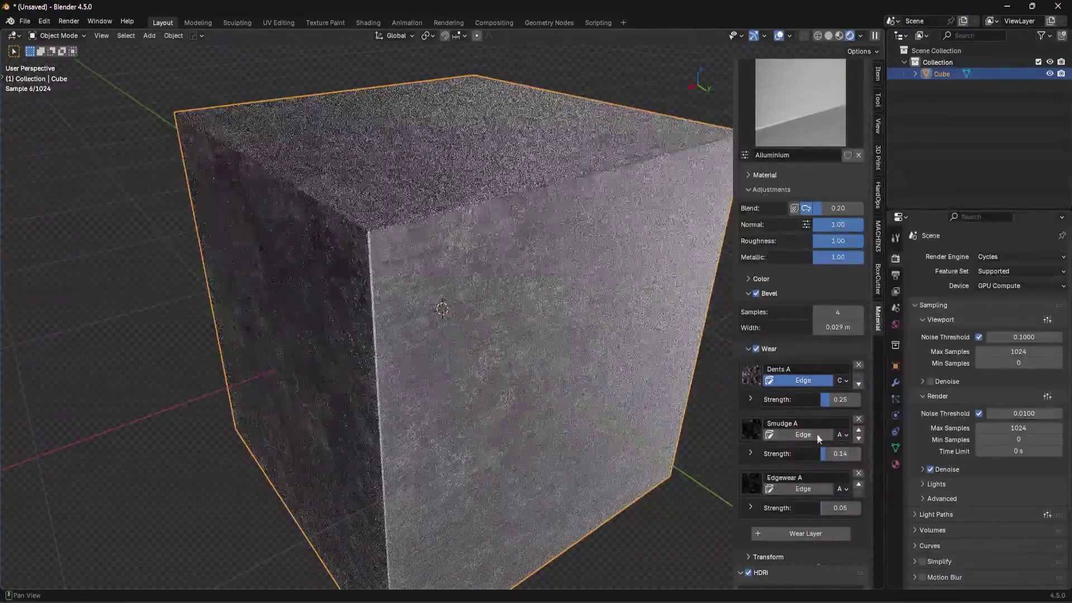
pyautogui.moveTo(832, 400); pyautogui.dragTo(847, 400)
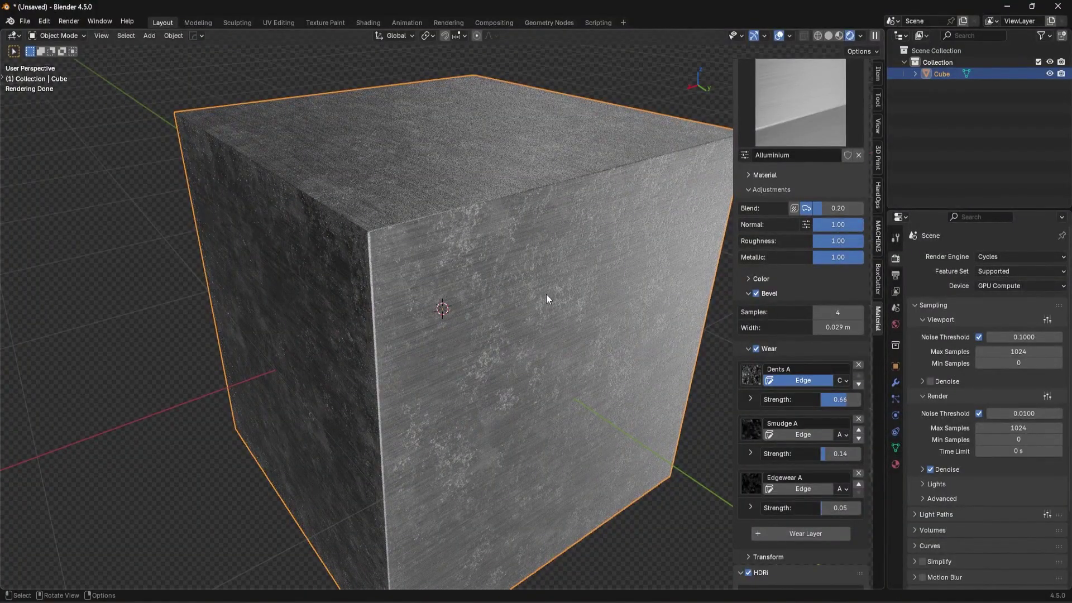
# Apply the Dotted Steel Net library material to the cube and enable its emission at strength 1.600
pyautogui.scroll(2, 792, 251)
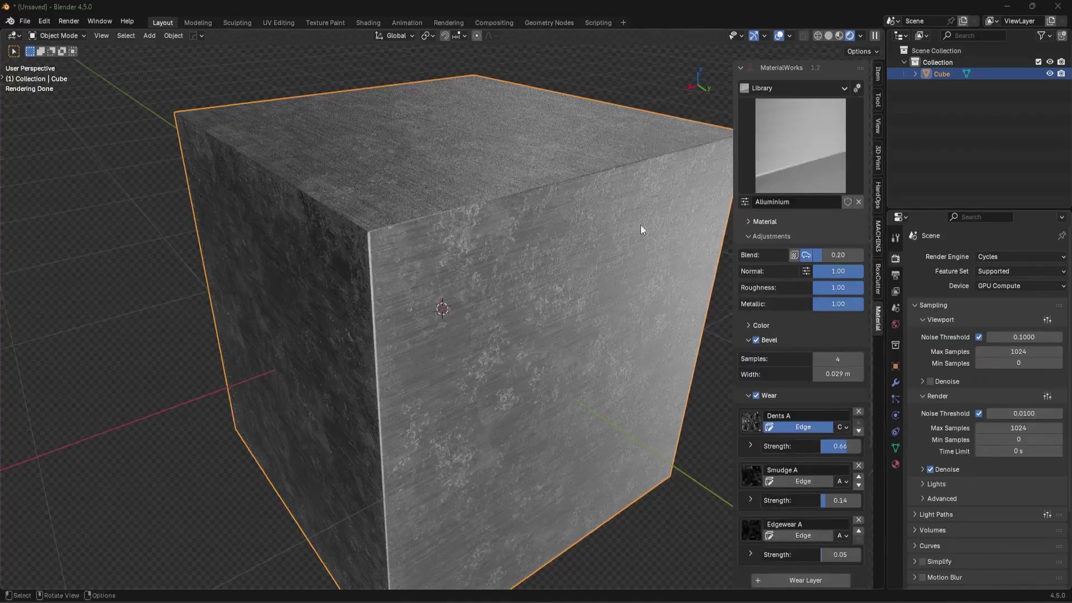
pyautogui.click(812, 157)
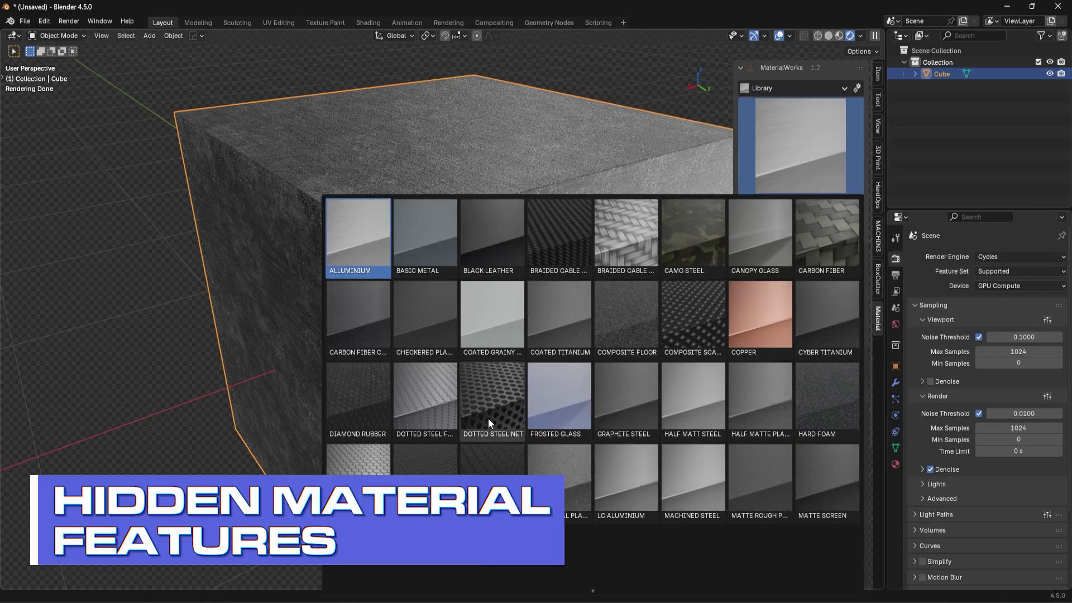
pyautogui.click(497, 399)
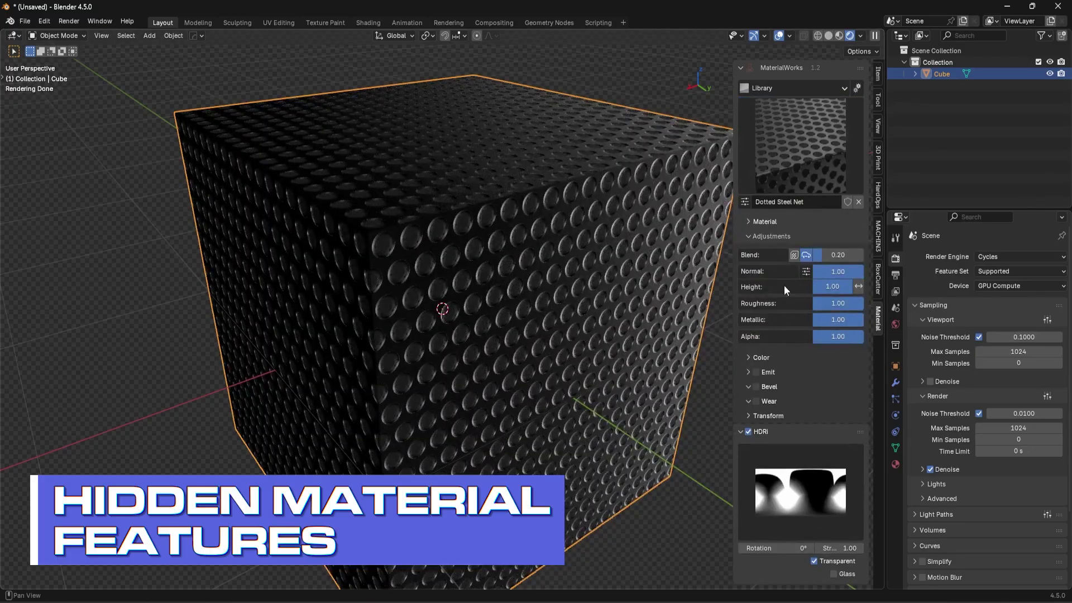
pyautogui.click(757, 372)
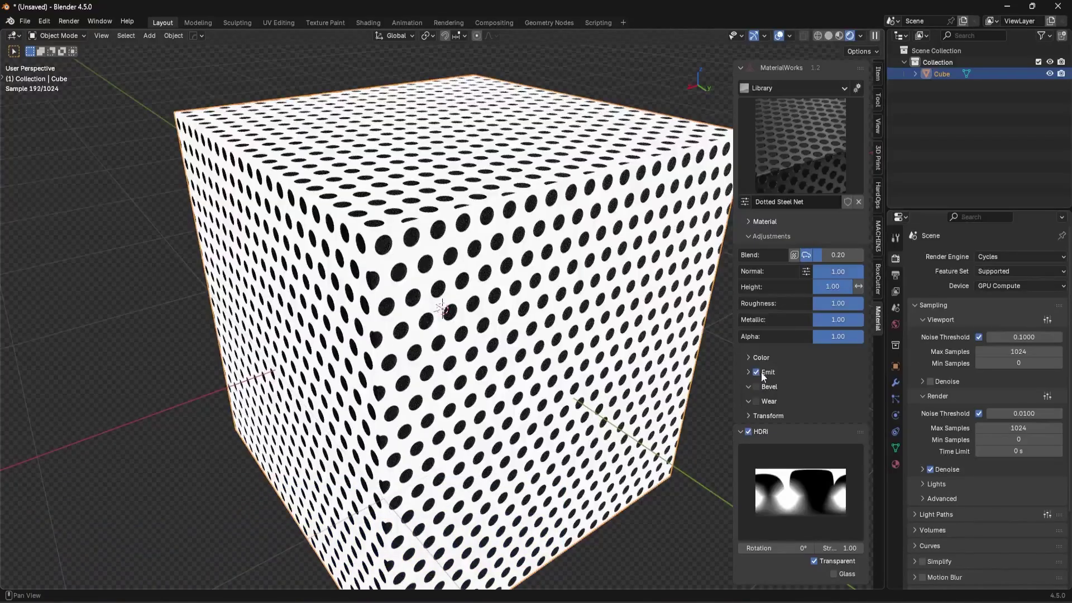
pyautogui.click(748, 372)
pyautogui.moveTo(821, 389)
pyautogui.mouseDown()
pyautogui.moveTo(778, 390)
pyautogui.moveTo(837, 391)
pyautogui.mouseUp()
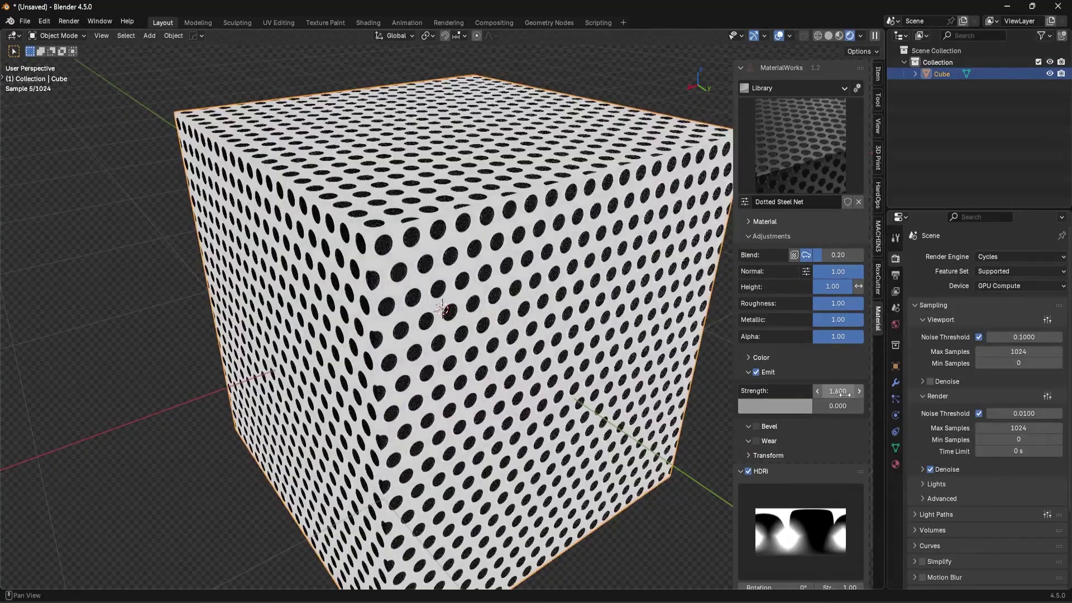
pyautogui.click(800, 159)
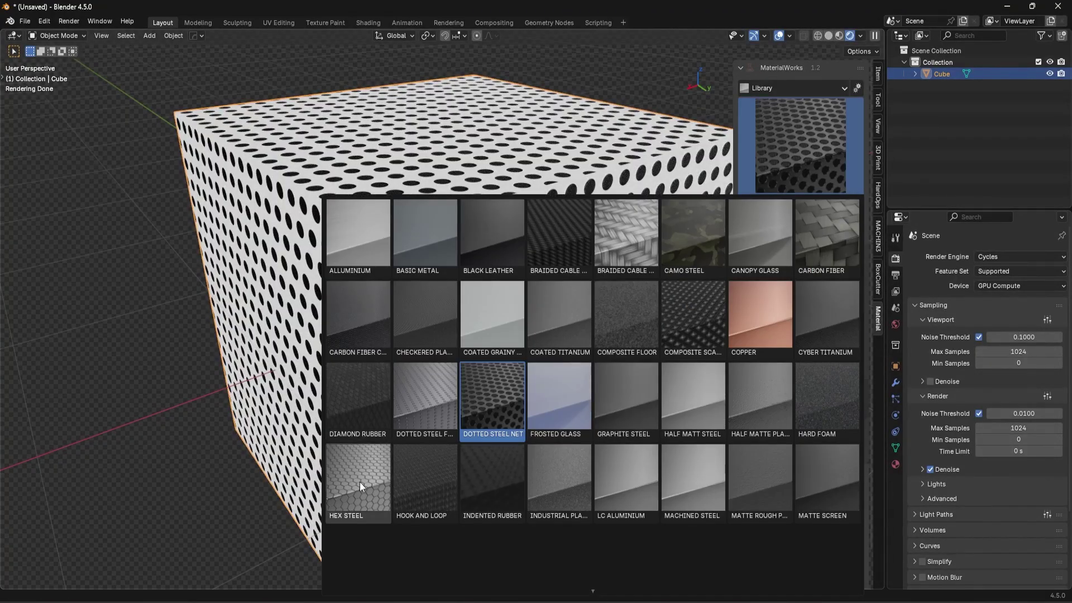
pyautogui.moveTo(609, 594)
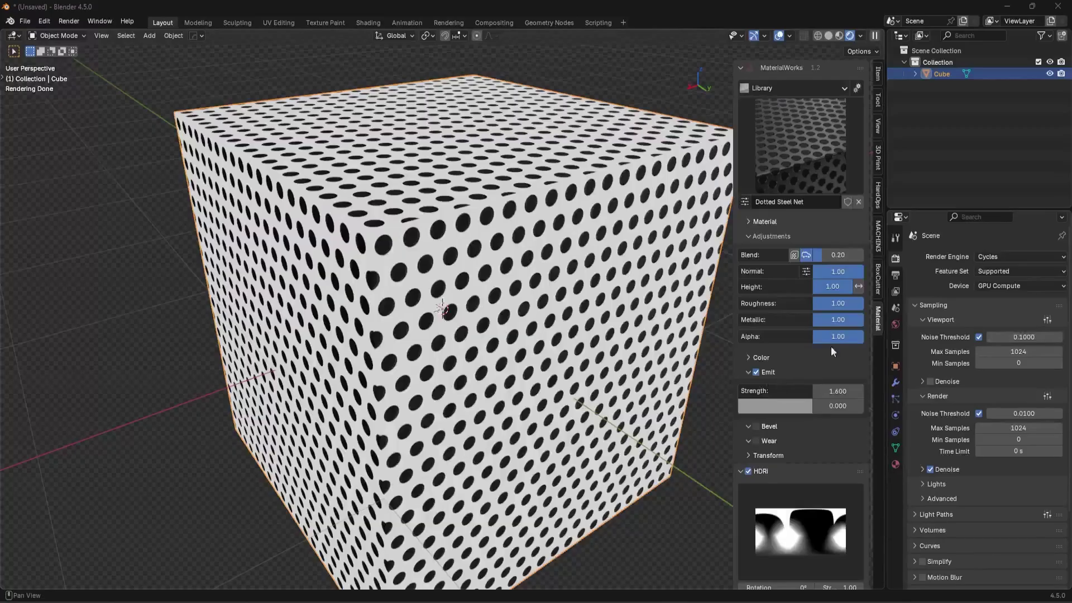
# Set the Dotted Steel Net material's alpha to 0.00 and turn off its emission
pyautogui.moveTo(843, 337); pyautogui.dragTo(809, 337)
pyautogui.click(756, 372)
pyautogui.scroll(2, 557, 298)
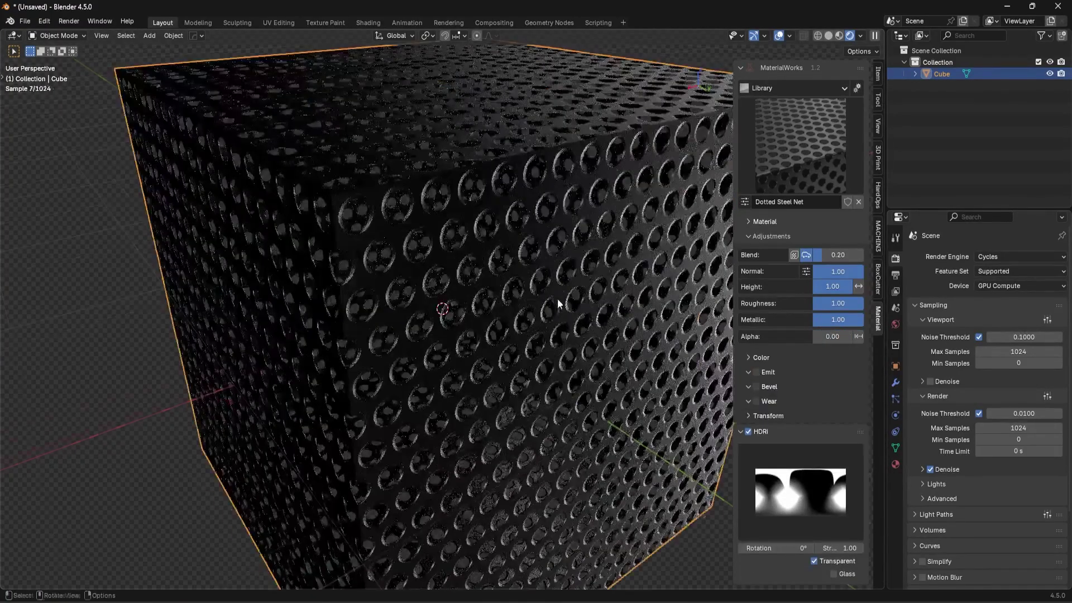
pyautogui.moveTo(833, 335)
pyautogui.mouseDown()
pyautogui.moveTo(866, 335)
pyautogui.moveTo(813, 336)
pyautogui.mouseUp()
pyautogui.moveTo(580, 301); pyautogui.dragTo(518, 299, button='middle')
pyautogui.scroll(-5, 518, 300)
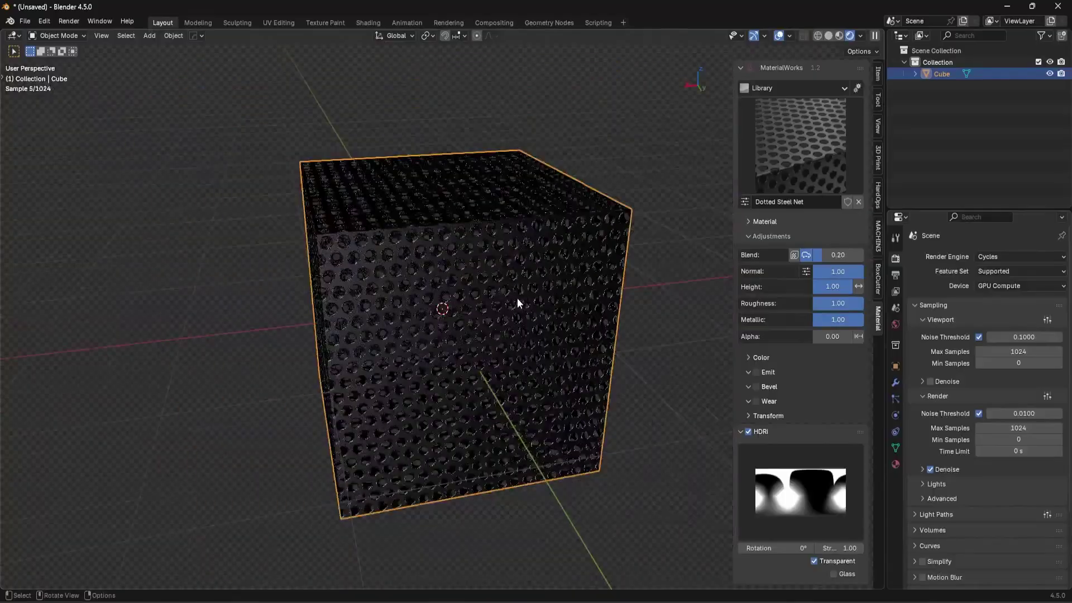
# Delete the cube and add a Bézier curve in its place
pyautogui.press('Delete')
pyautogui.hotkey('shift', 'a')
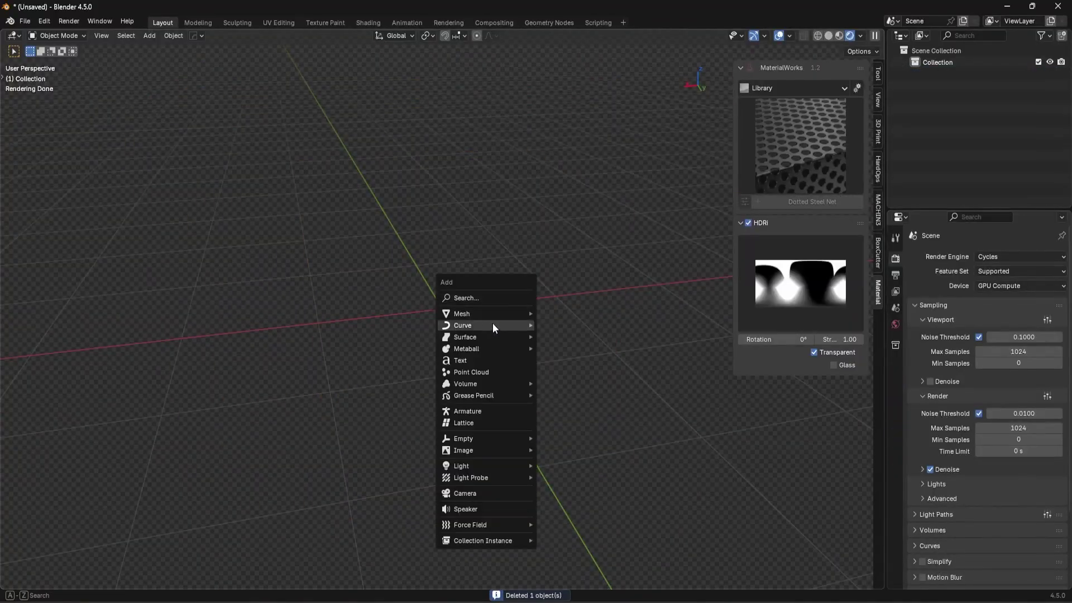
pyautogui.moveTo(492, 325)
pyautogui.click(566, 326)
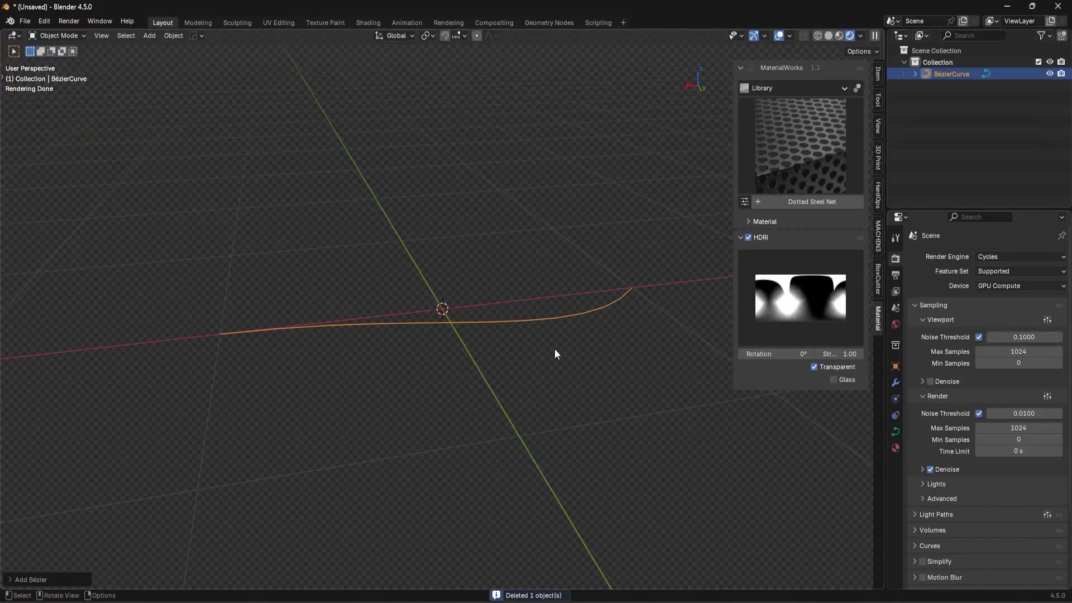
# Rotate the curve 89° about the global X axis and thicken it into a tube with a bevel depth of about 0.12
pyautogui.write('rx89')
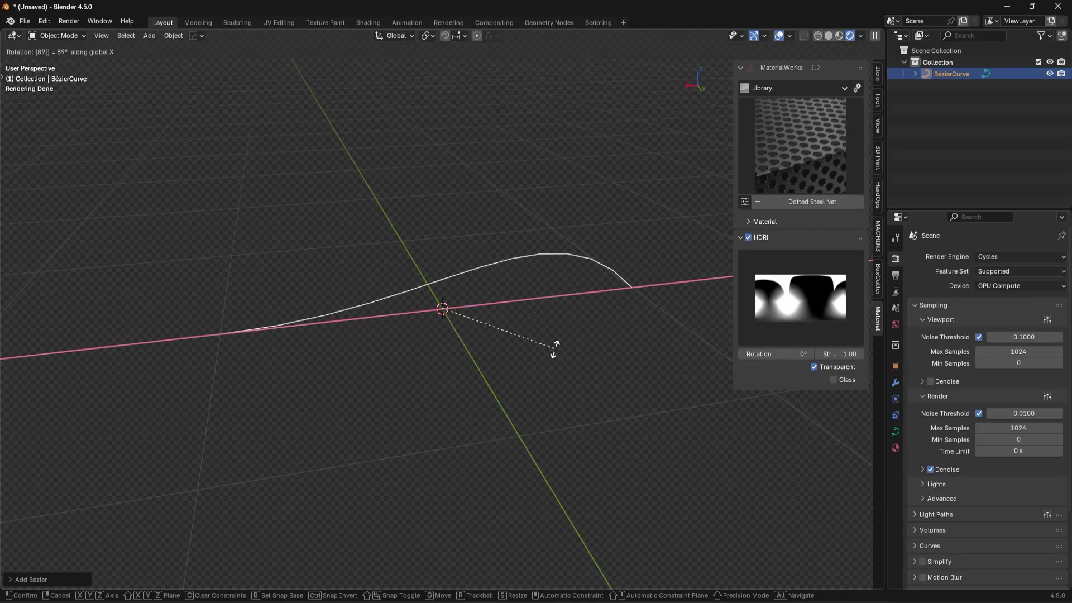
pyautogui.click(554, 349)
pyautogui.press('q')
pyautogui.click(554, 350)
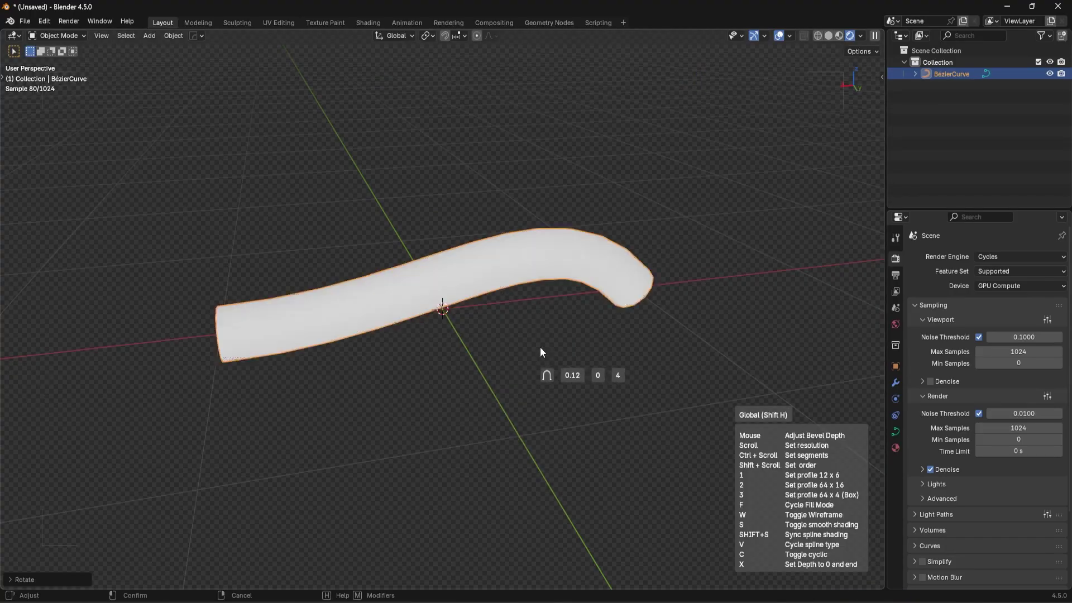
pyautogui.click(542, 347)
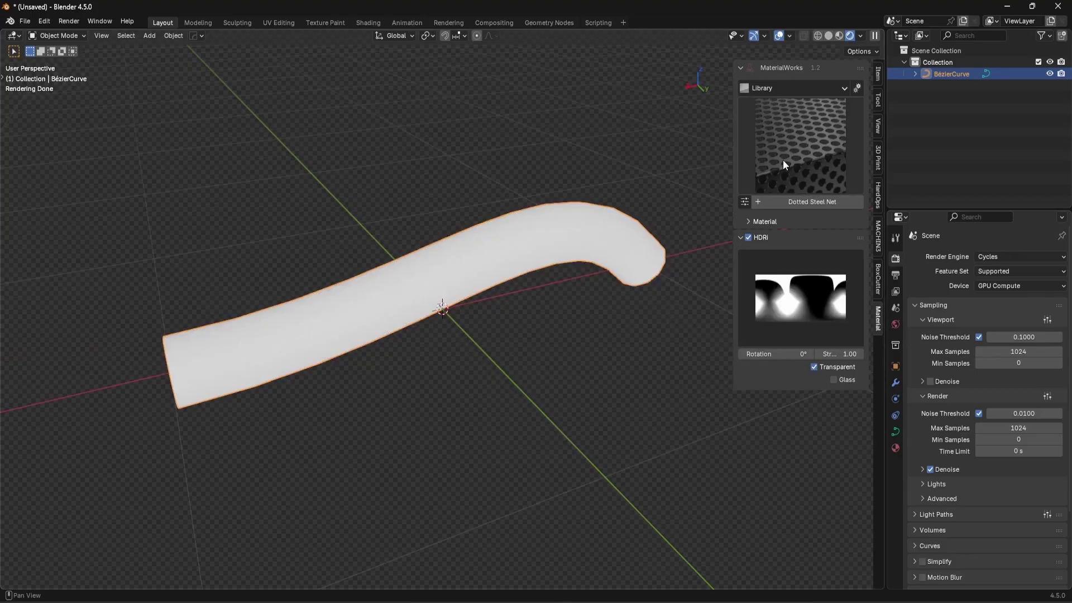
# Apply the Dotted Steel Net library material to the curve tube and inspect it from several angles
pyautogui.click(782, 160)
pyautogui.click(500, 378)
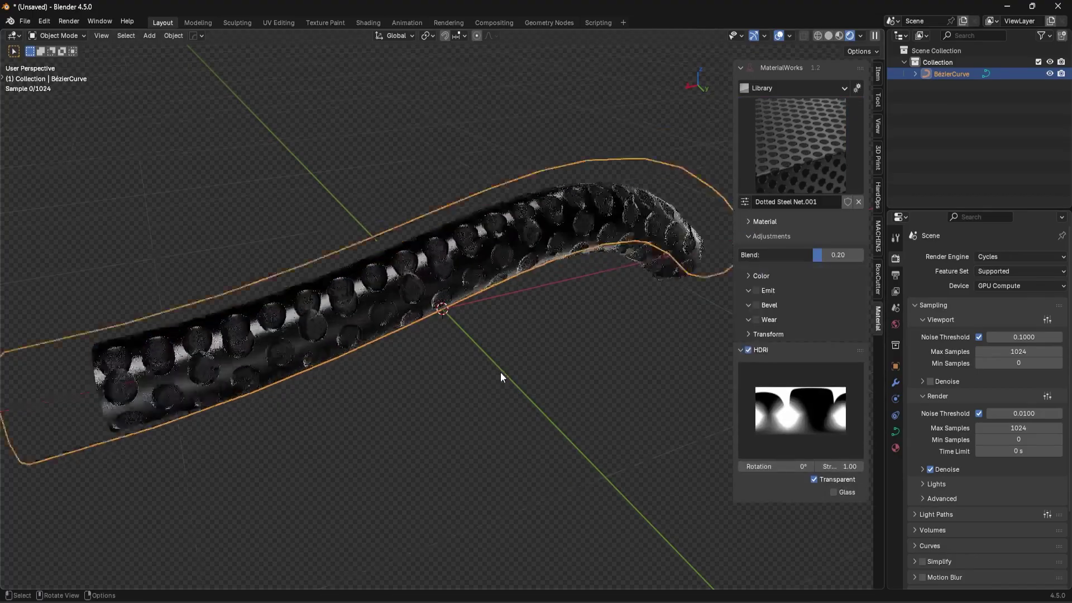
pyautogui.moveTo(482, 301); pyautogui.dragTo(522, 275, button='middle')
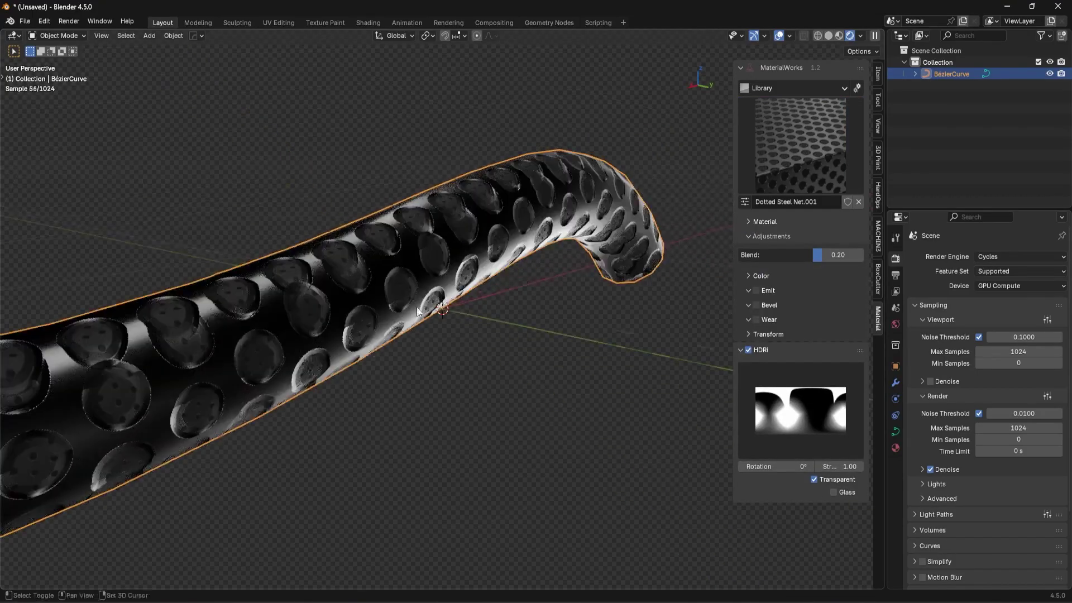
pyautogui.keyDown('shift'); pyautogui.moveTo(416, 307); pyautogui.dragTo(491, 287, button='middle'); pyautogui.keyUp('shift')
pyautogui.scroll(-3, 566, 329)
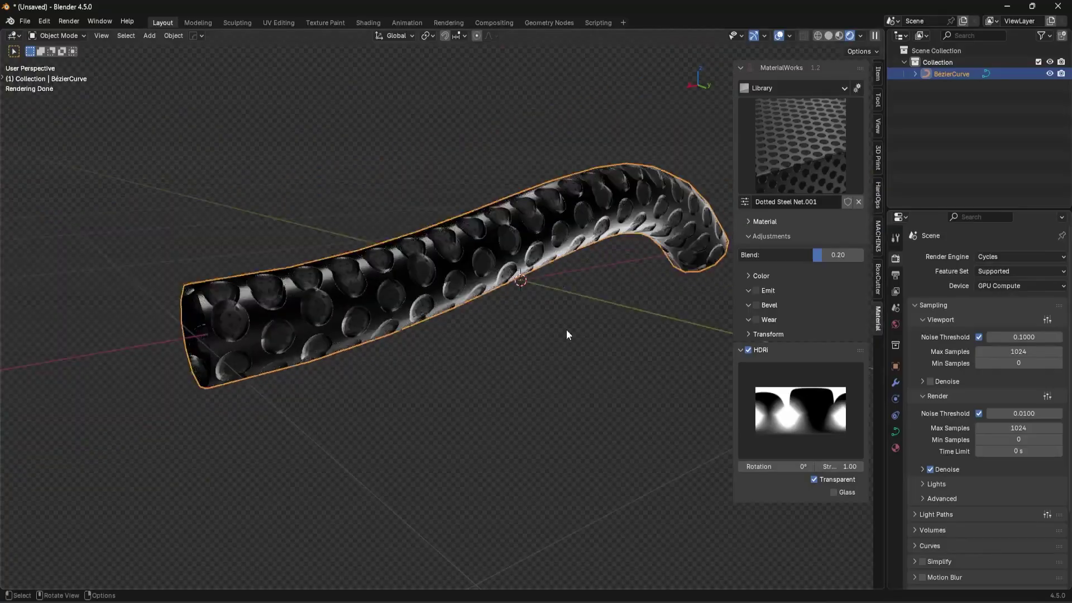
# Convert the curve tube to a mesh with Visual Geometry to Mesh and set its material's alpha to 0.00
pyautogui.rightClick(550, 300)
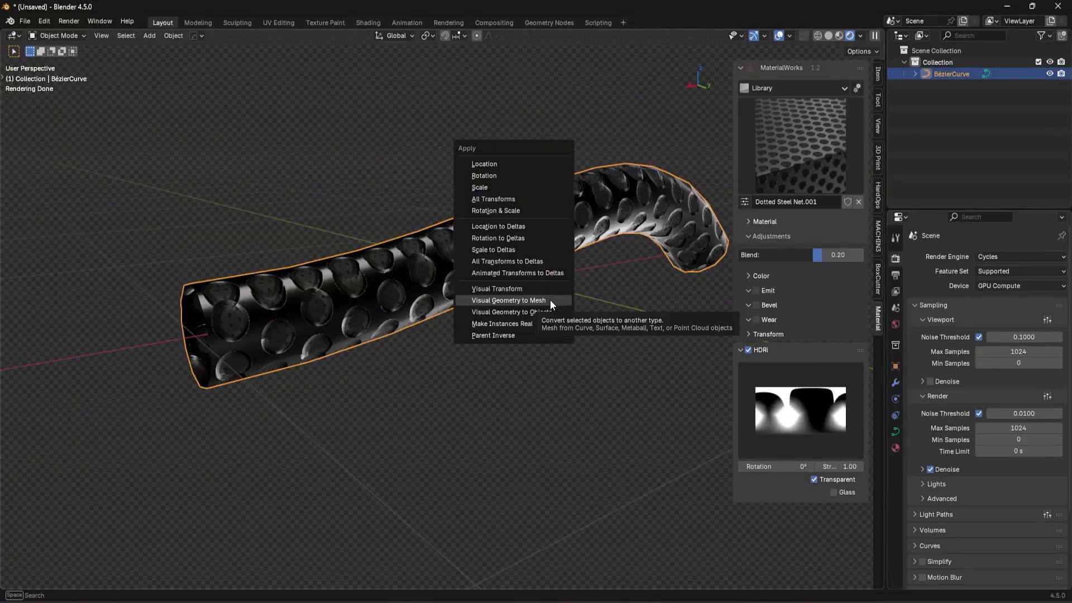
pyautogui.click(551, 300)
pyautogui.scroll(2, 550, 301)
pyautogui.moveTo(845, 336); pyautogui.dragTo(813, 336)
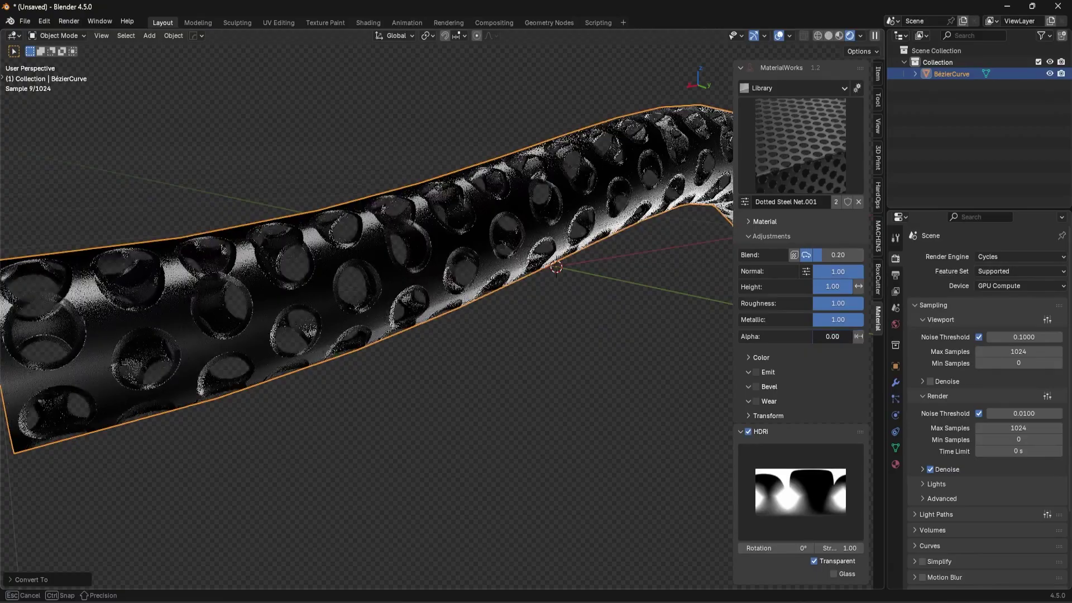
# Try a blend of 0.65 on the tube's box-mapped material and inspect the holes up close
pyautogui.moveTo(695, 313); pyautogui.dragTo(406, 253, button='middle')
pyautogui.moveTo(621, 234); pyautogui.dragTo(401, 367, button='middle')
pyautogui.scroll(3, 401, 367)
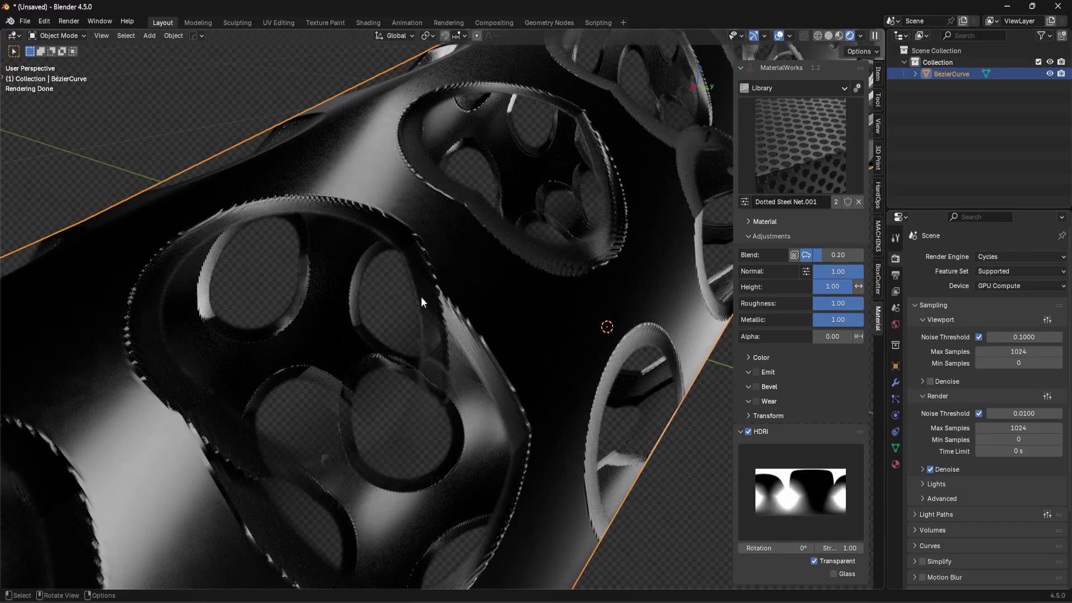
pyautogui.scroll(-3, 518, 309)
pyautogui.moveTo(528, 282); pyautogui.dragTo(480, 286, button='middle')
pyautogui.scroll(-2, 472, 259)
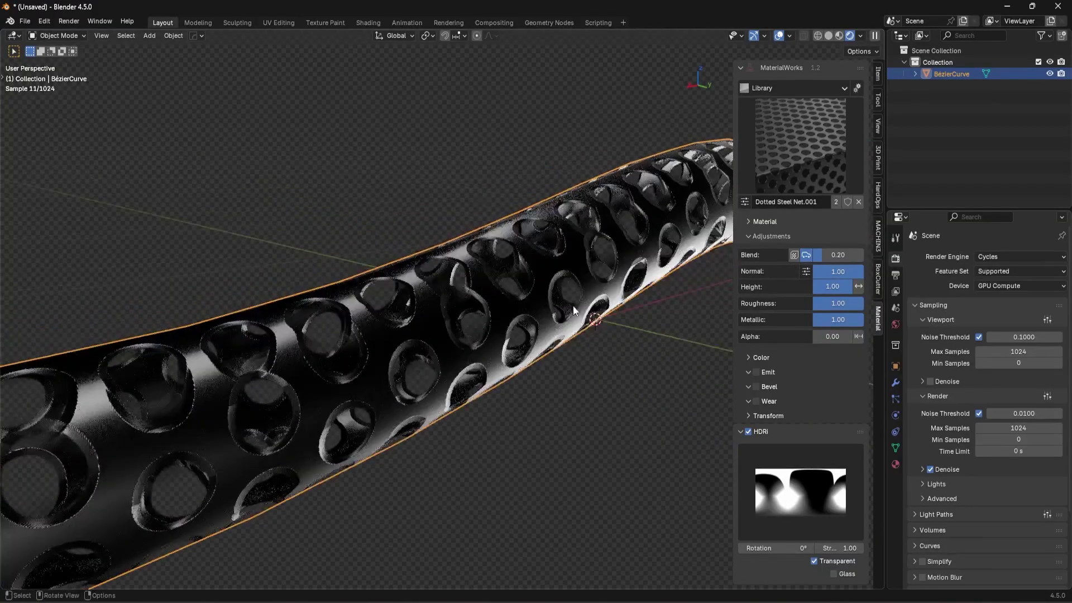
pyautogui.moveTo(846, 259); pyautogui.dragTo(868, 258)
pyautogui.scroll(5, 494, 276)
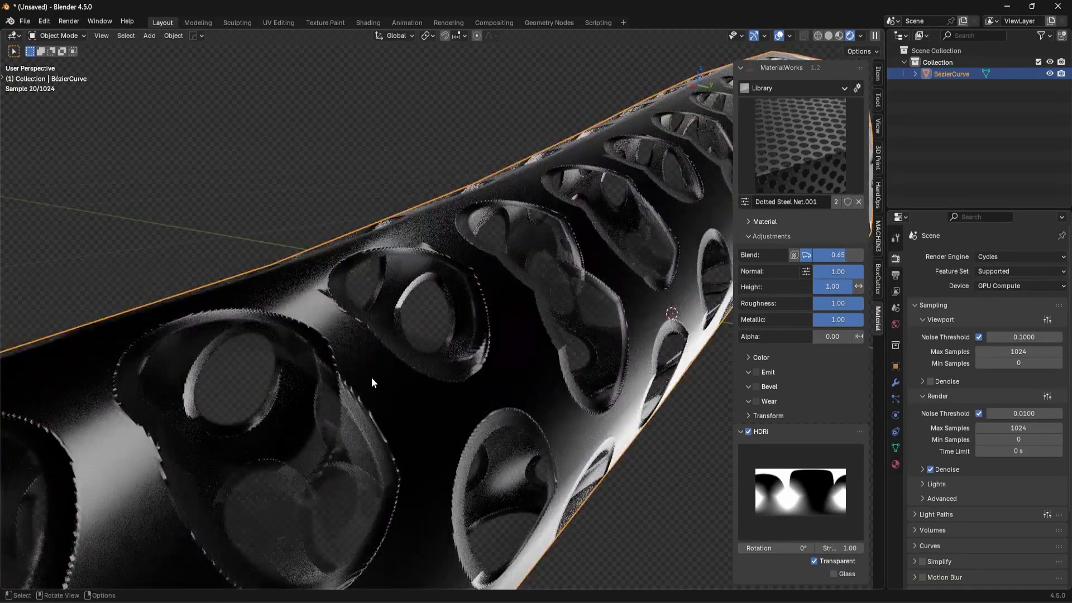
# Set the tube material's blend to 0.10
pyautogui.scroll(-4, 372, 382)
pyautogui.click(837, 255)
pyautogui.write('.1')
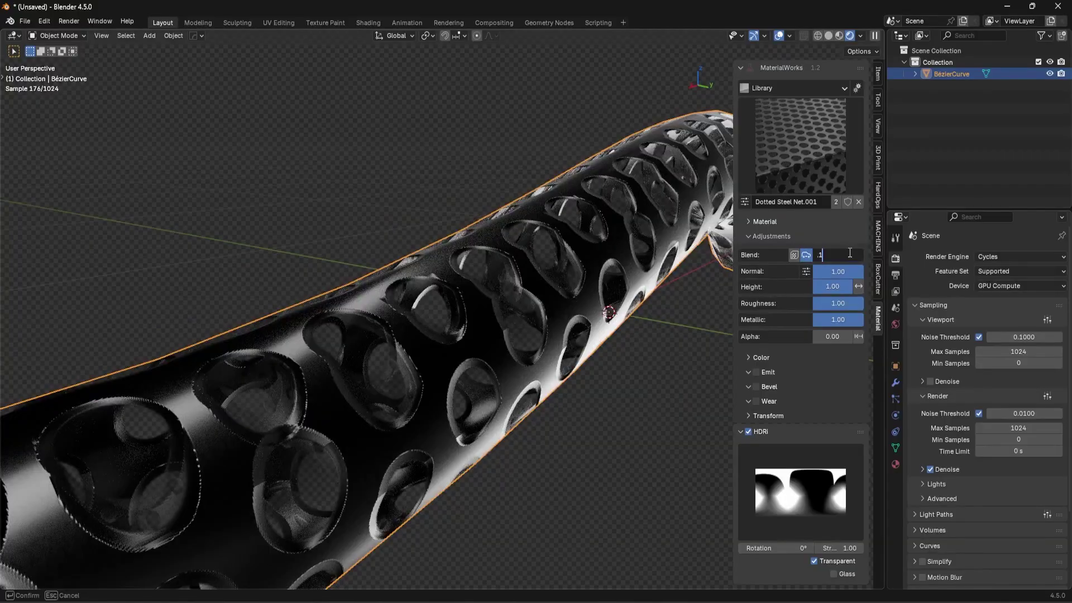
pyautogui.press('Return')
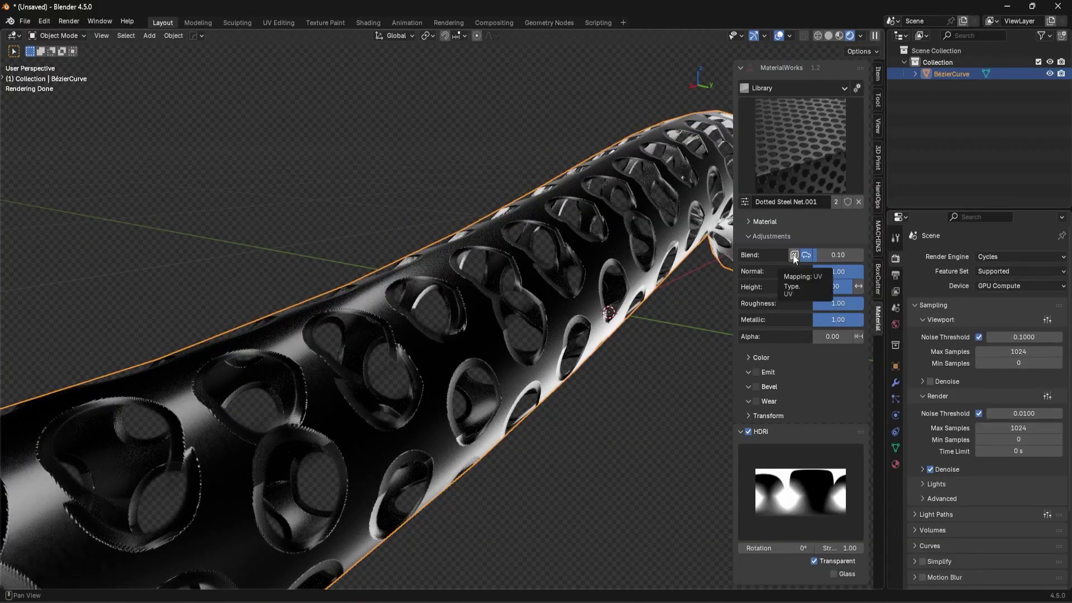
# Switch the material mapping to UV and mark one lengthwise edge loop of the tube mesh as a seam
pyautogui.click(794, 256)
pyautogui.scroll(-4, 496, 296)
pyautogui.press('Tab')
pyautogui.click(496, 365)
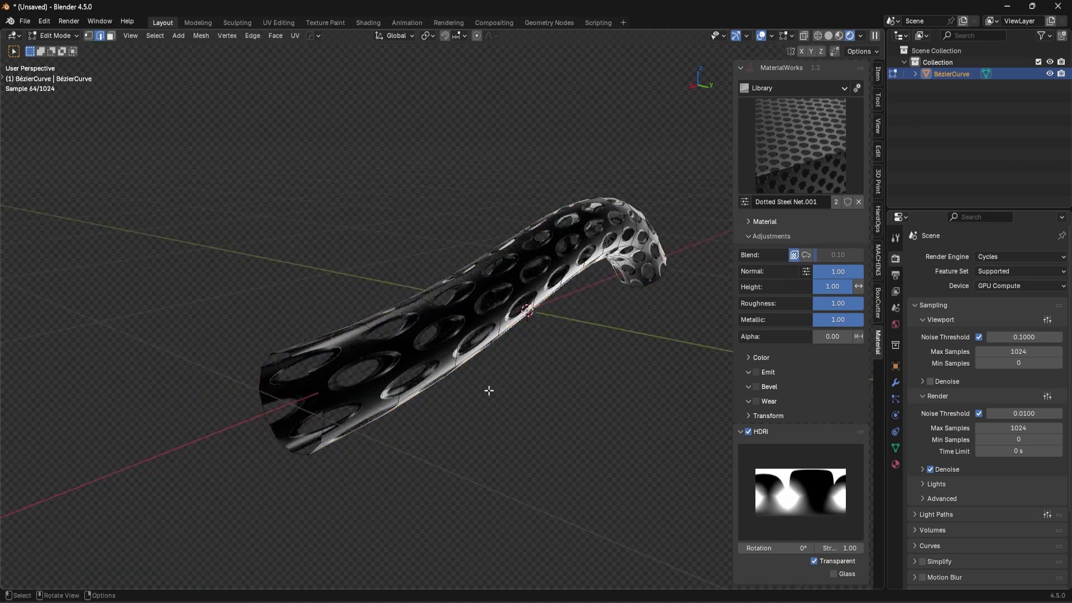
pyautogui.moveTo(488, 391); pyautogui.dragTo(512, 303, button='middle')
pyautogui.keyDown('alt'); pyautogui.click(487, 300); pyautogui.keyUp('alt')
pyautogui.rightClick(574, 304)
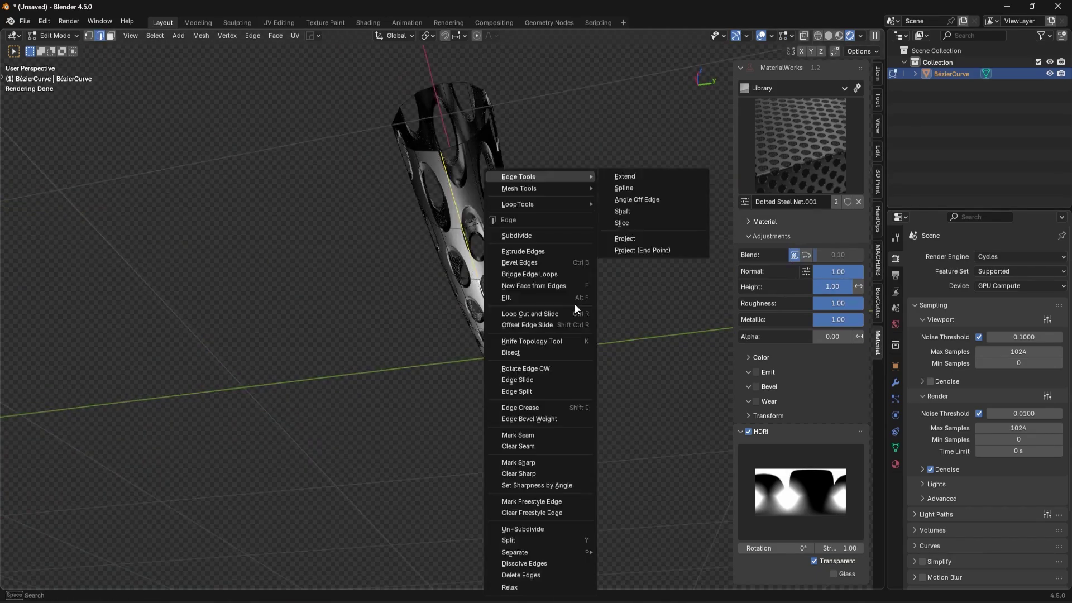
pyautogui.click(550, 434)
# Unwrap the entire tube mesh and return to Object Mode to check the perforation pattern
pyautogui.press('a')
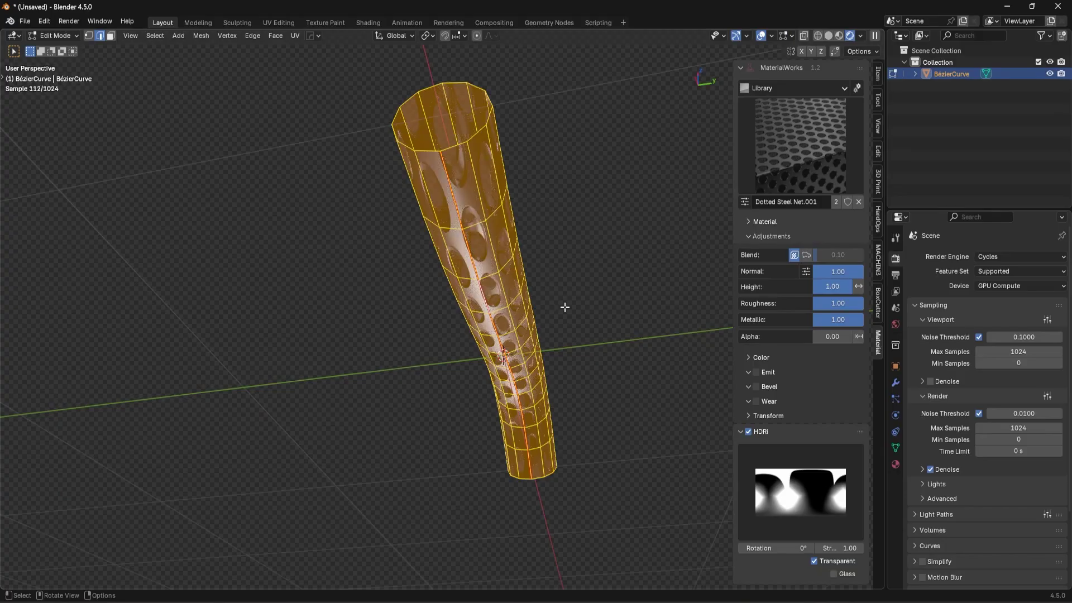
pyautogui.press('u')
pyautogui.click(564, 307)
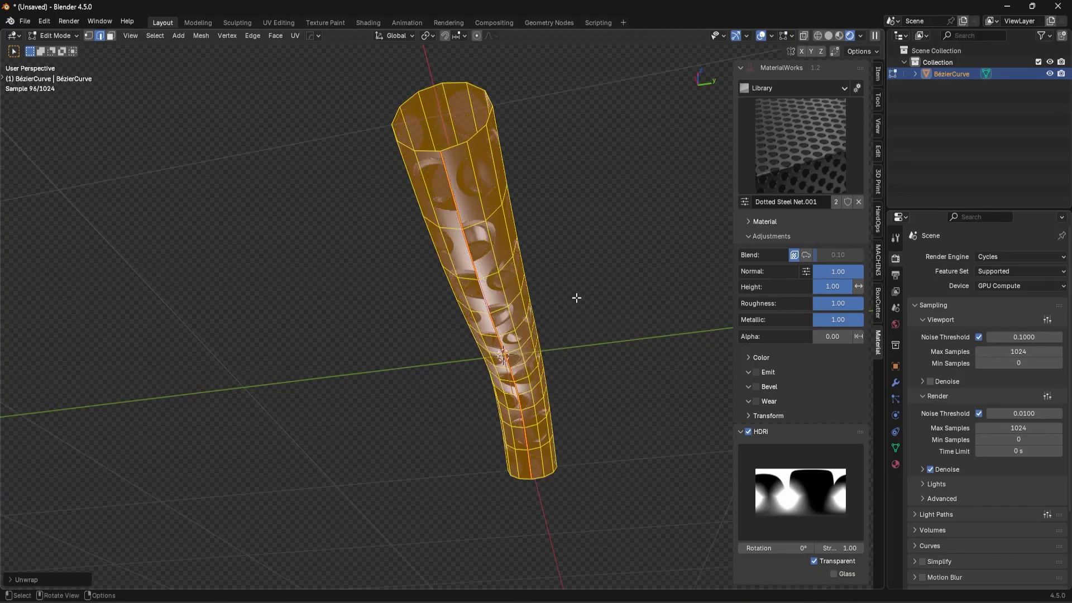
pyautogui.scroll(8, 576, 297)
pyautogui.press('Tab')
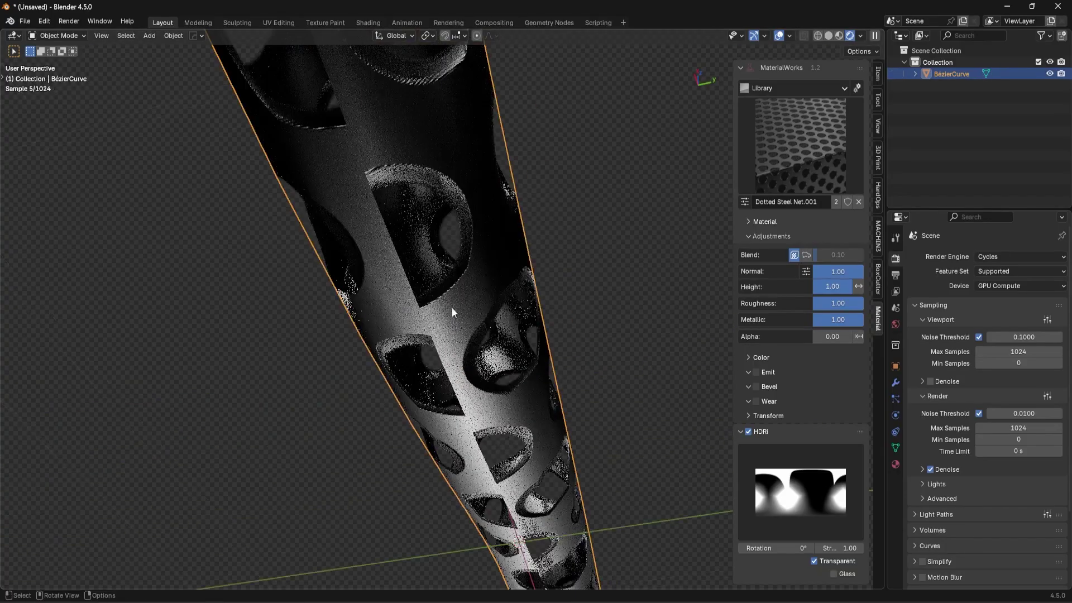
pyautogui.moveTo(390, 304); pyautogui.dragTo(451, 361, button='middle')
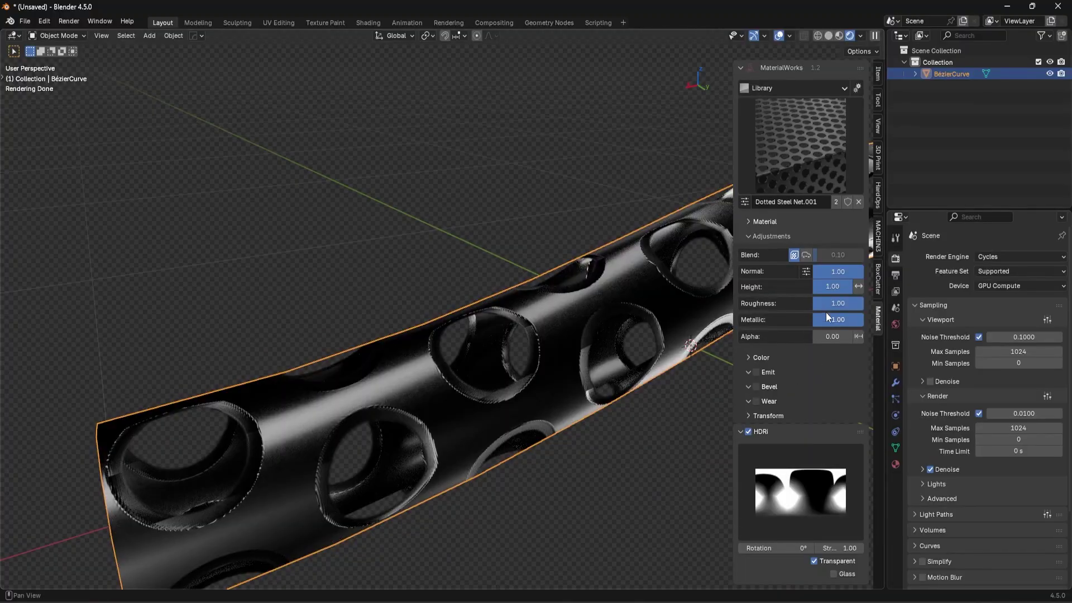
# Set the material's transform scale to 4.00 on the tube
pyautogui.click(772, 417)
pyautogui.moveTo(830, 434); pyautogui.dragTo(837, 434)
pyautogui.click(840, 435)
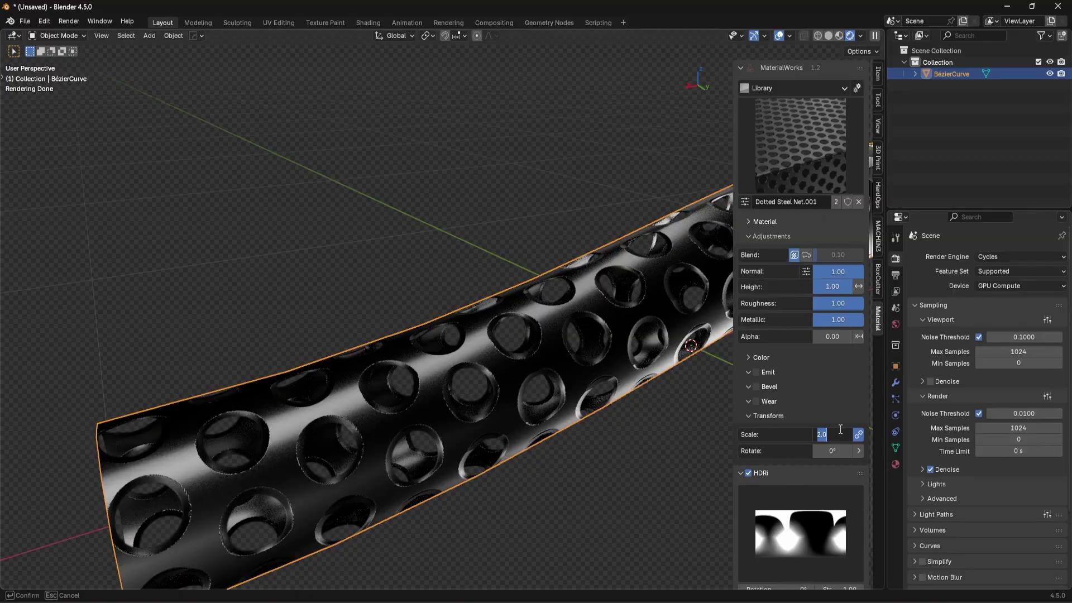
pyautogui.write('4')
pyautogui.press('Return')
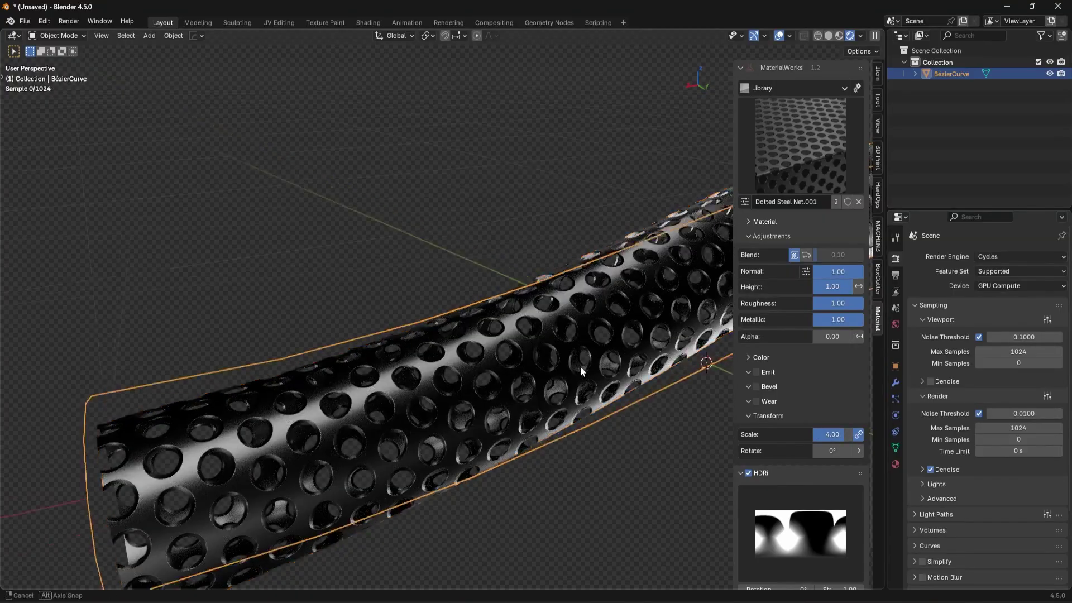
# Compare the tube in Solid and Rendered shading and examine its perforations from several angles with alpha at 0.00
pyautogui.moveTo(545, 331)
pyautogui.mouseDown(button='middle')
pyautogui.moveTo(528, 280)
pyautogui.moveTo(581, 288)
pyautogui.moveTo(548, 267)
pyautogui.moveTo(520, 255)
pyautogui.moveTo(460, 286)
pyautogui.mouseUp(button='middle')
pyautogui.press('z')
pyautogui.click(565, 272)
pyautogui.moveTo(558, 268); pyautogui.dragTo(528, 258, button='middle')
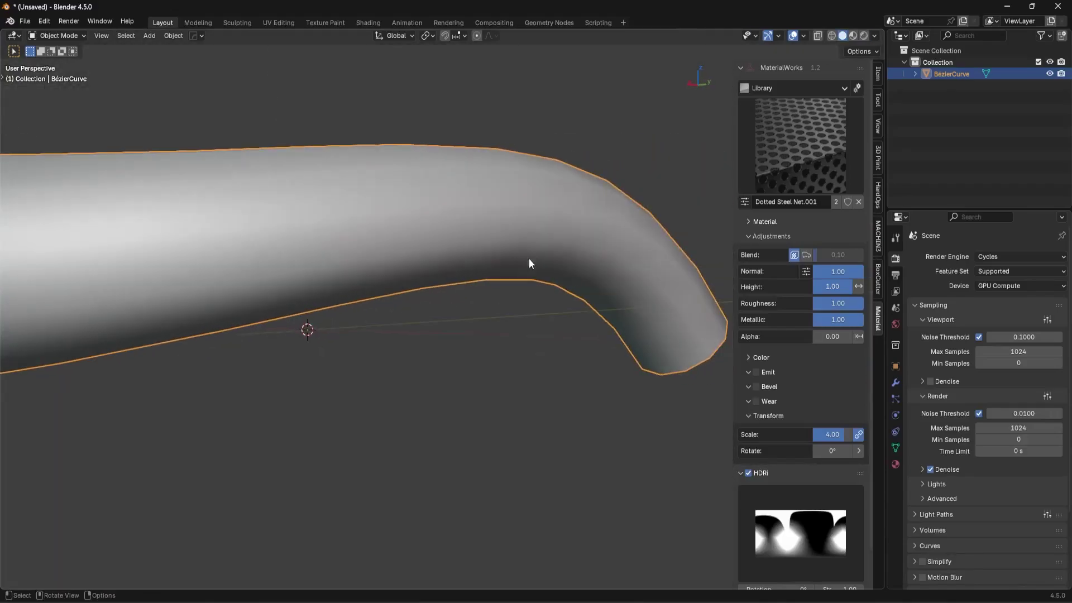
pyautogui.press('z')
pyautogui.click(523, 154)
pyautogui.moveTo(342, 249)
pyautogui.mouseDown(button='middle')
pyautogui.moveTo(386, 264)
pyautogui.moveTo(354, 291)
pyautogui.moveTo(407, 279)
pyautogui.moveTo(407, 313)
pyautogui.moveTo(319, 363)
pyautogui.mouseUp(button='middle')
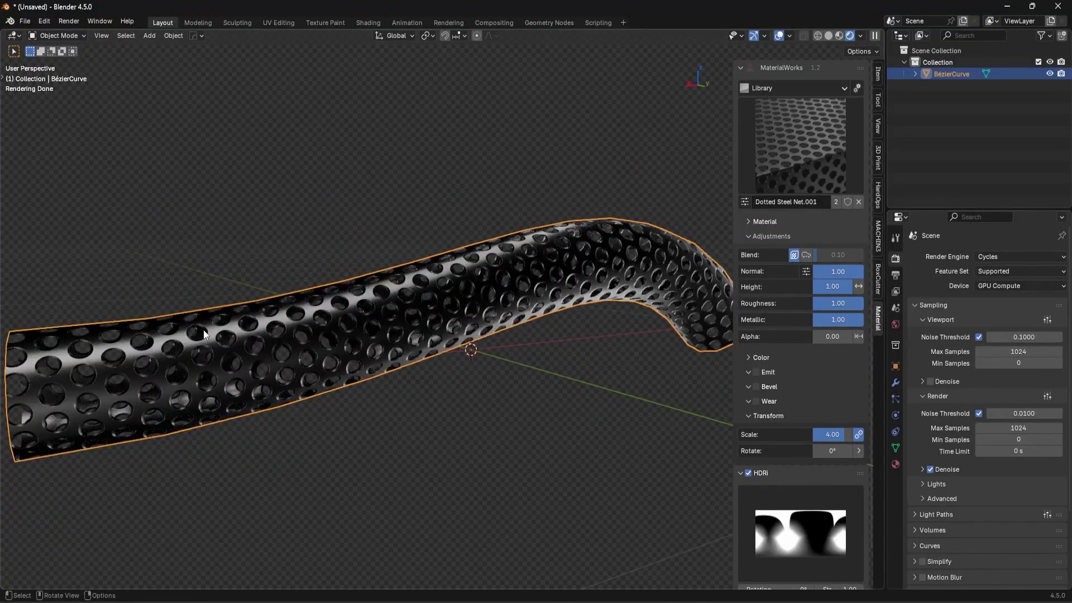
pyautogui.moveTo(206, 333); pyautogui.dragTo(364, 347, button='middle')
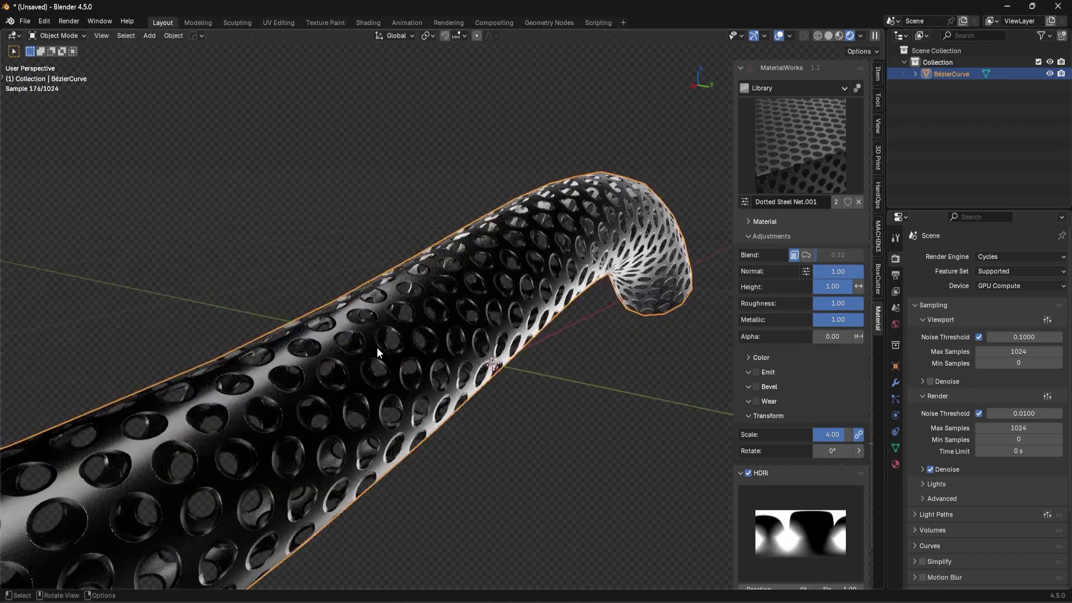
pyautogui.scroll(2, 380, 347)
pyautogui.moveTo(826, 335); pyautogui.dragTo(798, 335)
pyautogui.moveTo(658, 329); pyautogui.dragTo(602, 329, button='middle')
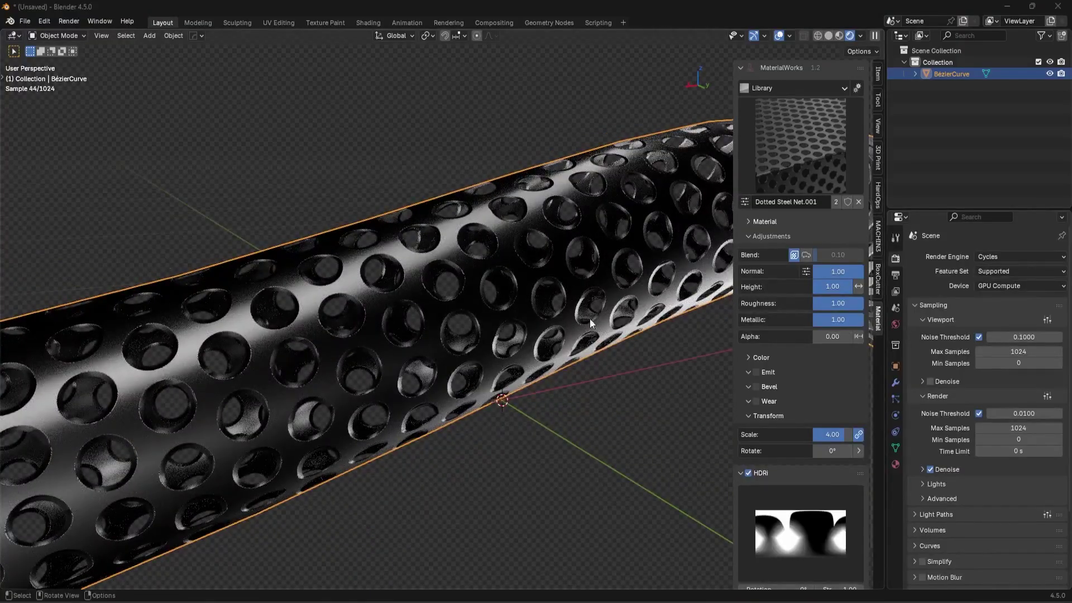
# Try a blue emission on the Dotted Steel Net material, then turn the emission off
pyautogui.click(755, 371)
pyautogui.moveTo(726, 372); pyautogui.dragTo(559, 358, button='middle')
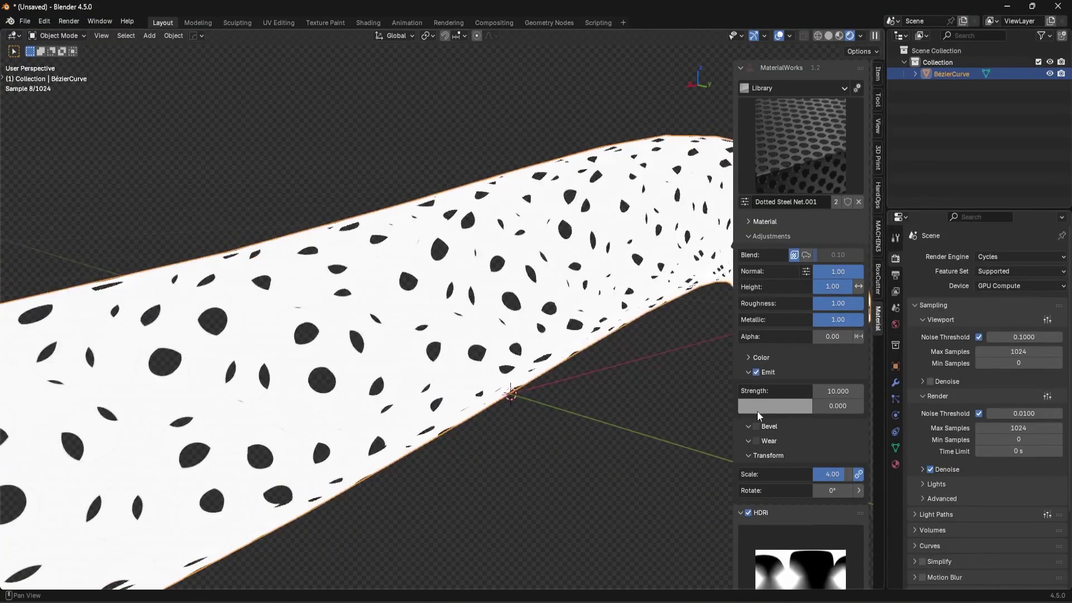
pyautogui.click(791, 409)
pyautogui.moveTo(792, 279); pyautogui.dragTo(806, 245)
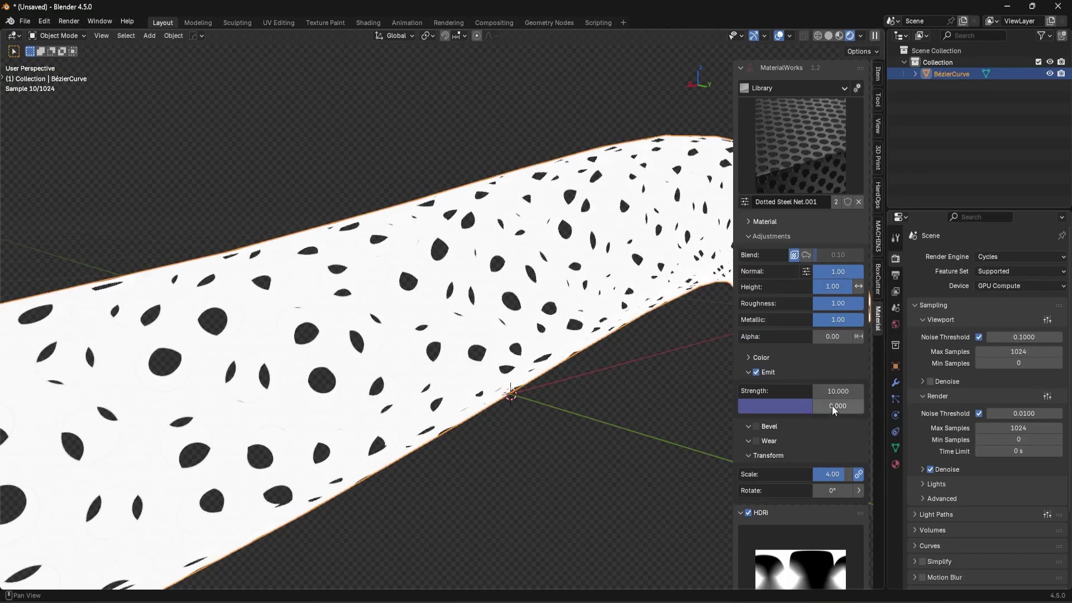
pyautogui.moveTo(832, 405); pyautogui.dragTo(865, 406)
pyautogui.click(756, 372)
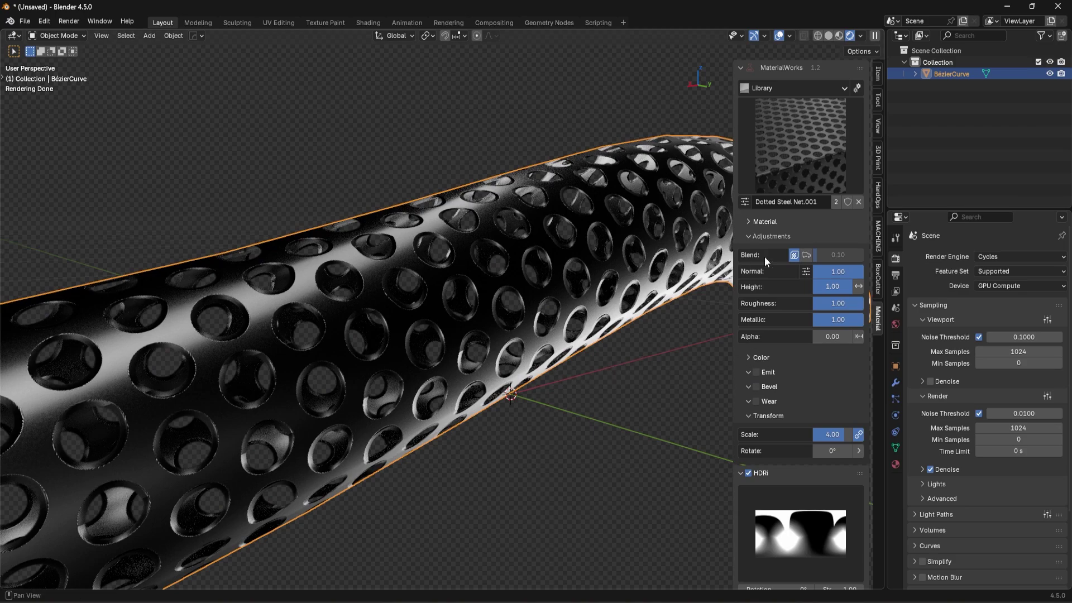
# Apply the Hex Steel library material to the tube and enable emission with a tinted colour
pyautogui.click(778, 148)
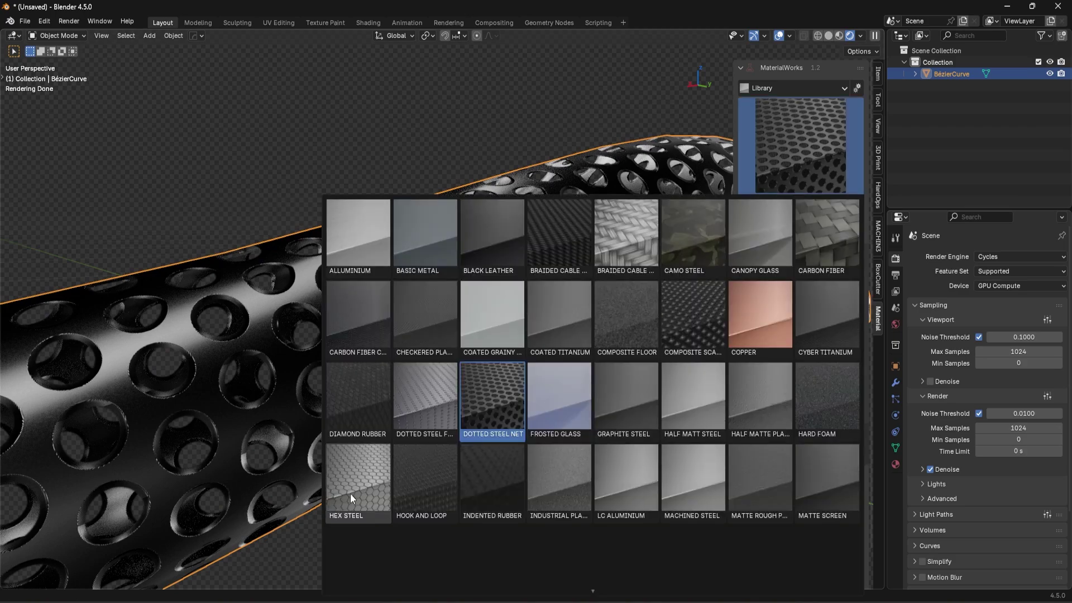
pyautogui.click(374, 484)
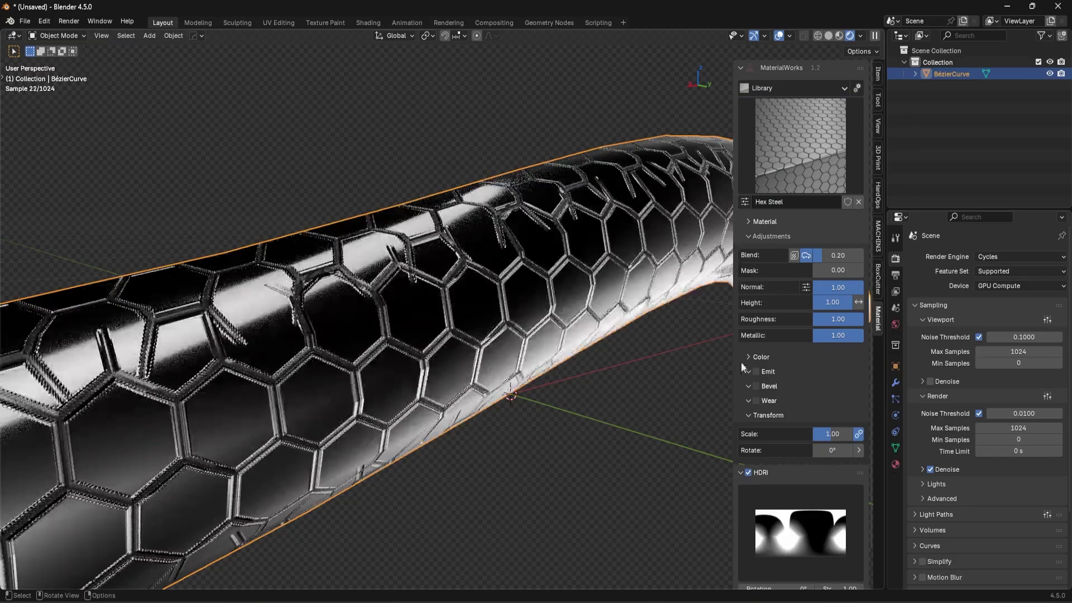
pyautogui.click(756, 372)
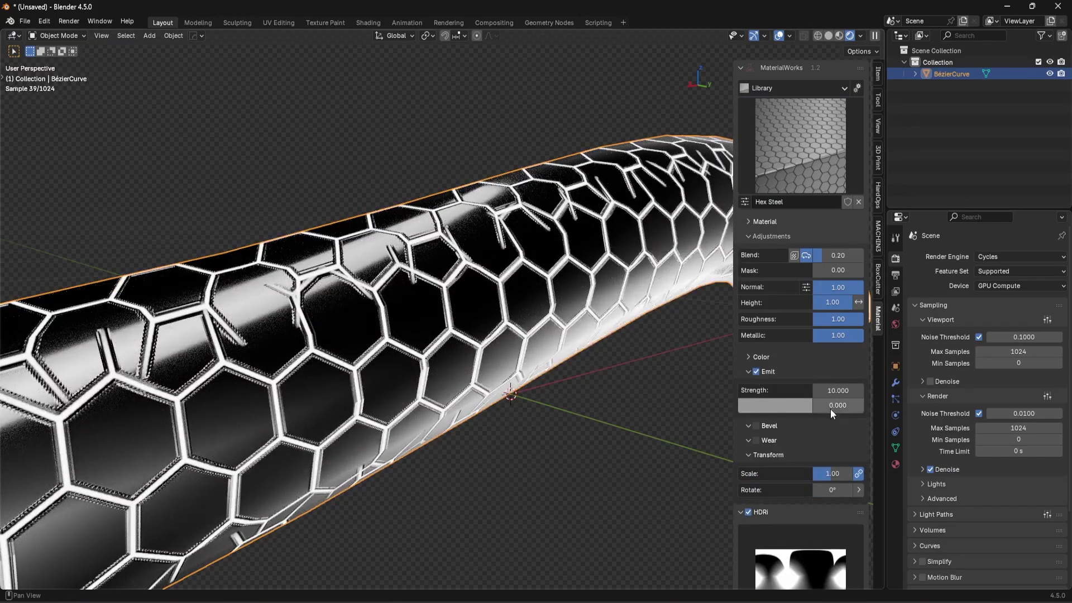
pyautogui.click(798, 405)
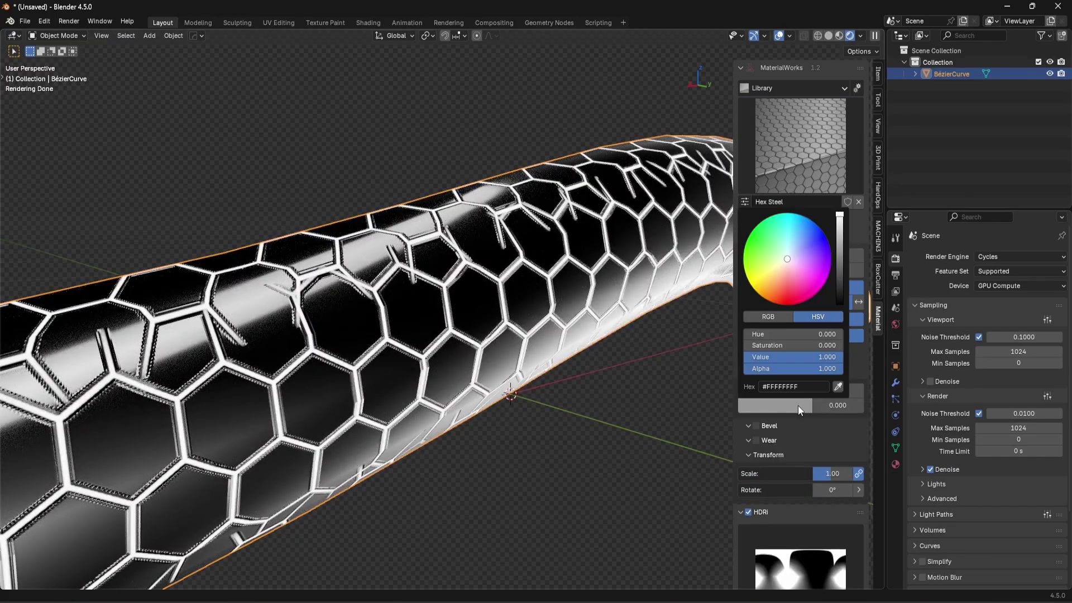
pyautogui.click(777, 277)
pyautogui.moveTo(855, 403)
pyautogui.mouseDown()
pyautogui.moveTo(907, 403)
pyautogui.moveTo(848, 390)
pyautogui.moveTo(893, 391)
pyautogui.moveTo(838, 390)
pyautogui.moveTo(864, 390)
pyautogui.mouseUp()
pyautogui.scroll(-2, 635, 343)
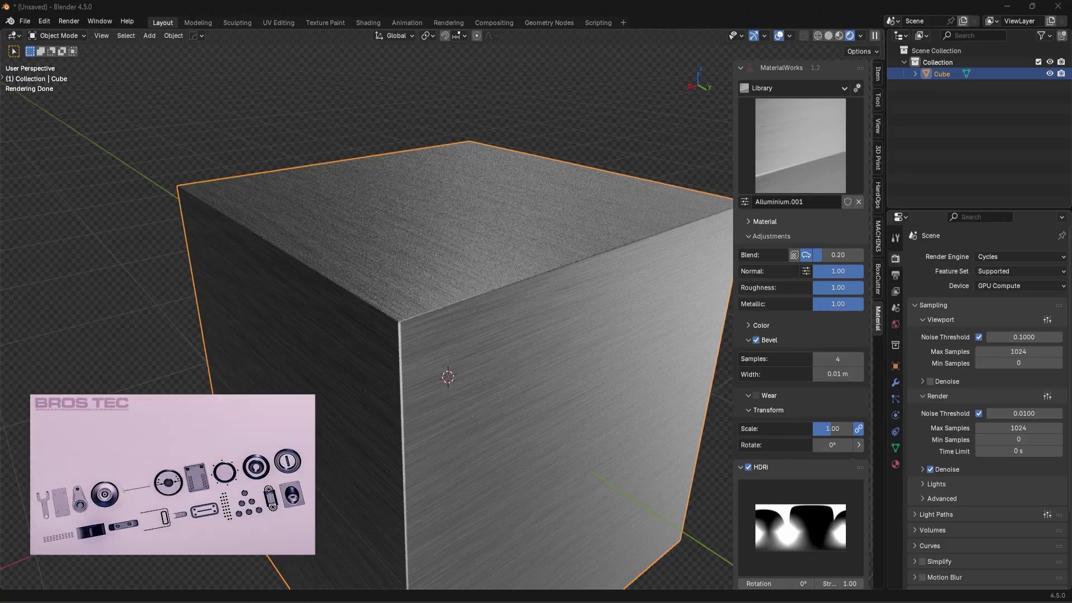
# Bring up the MaterialWorks decal menu for the cube in Object Mode and the trim menu in Edit Mode
pyautogui.scroll(-4, 639, 226)
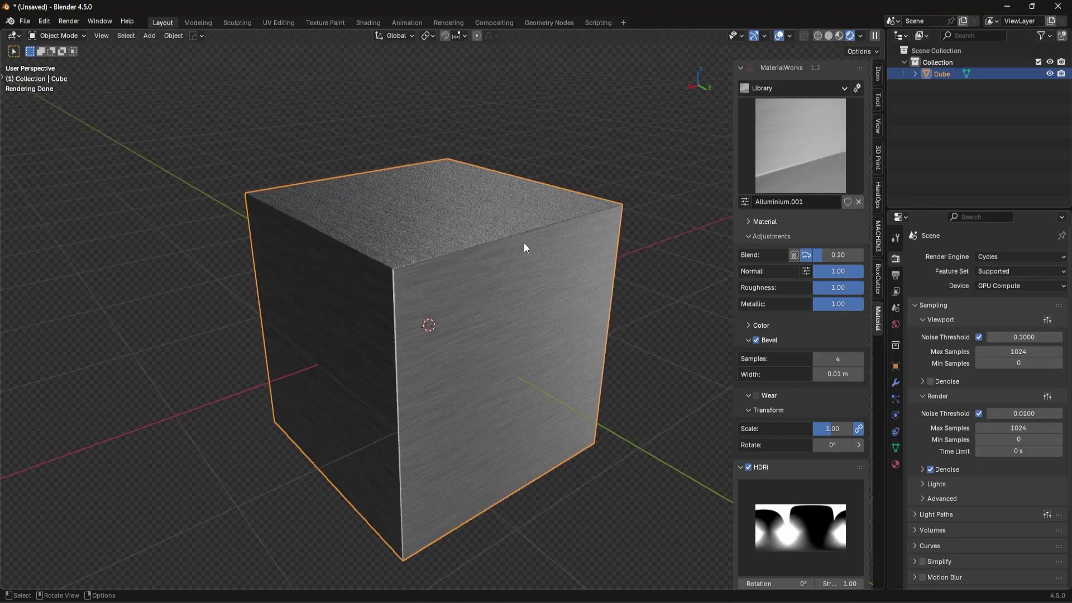
pyautogui.press('d')
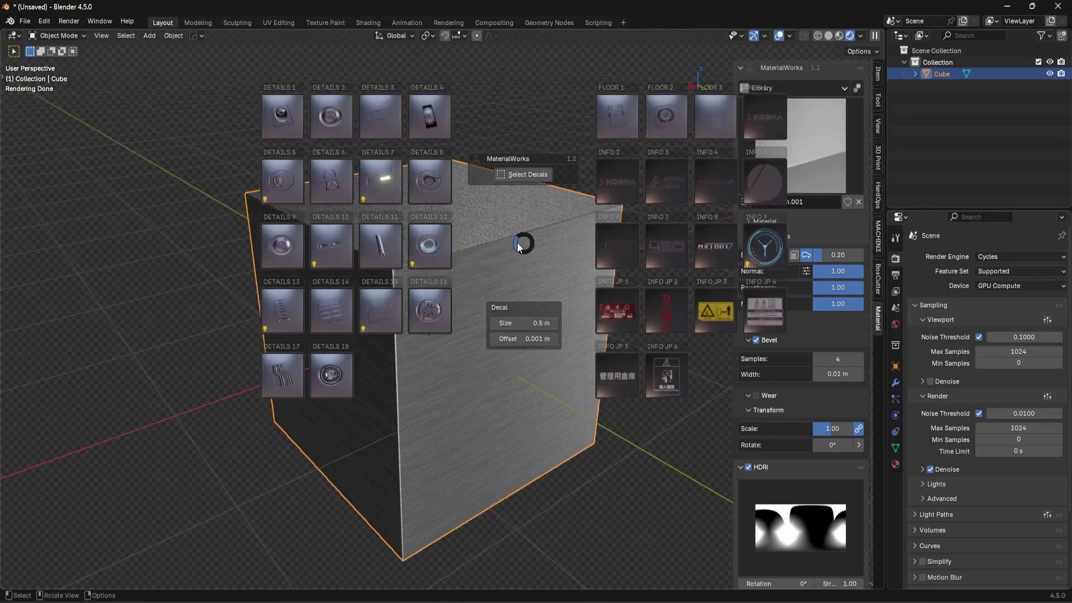
pyautogui.press('Escape')
pyautogui.press('Tab')
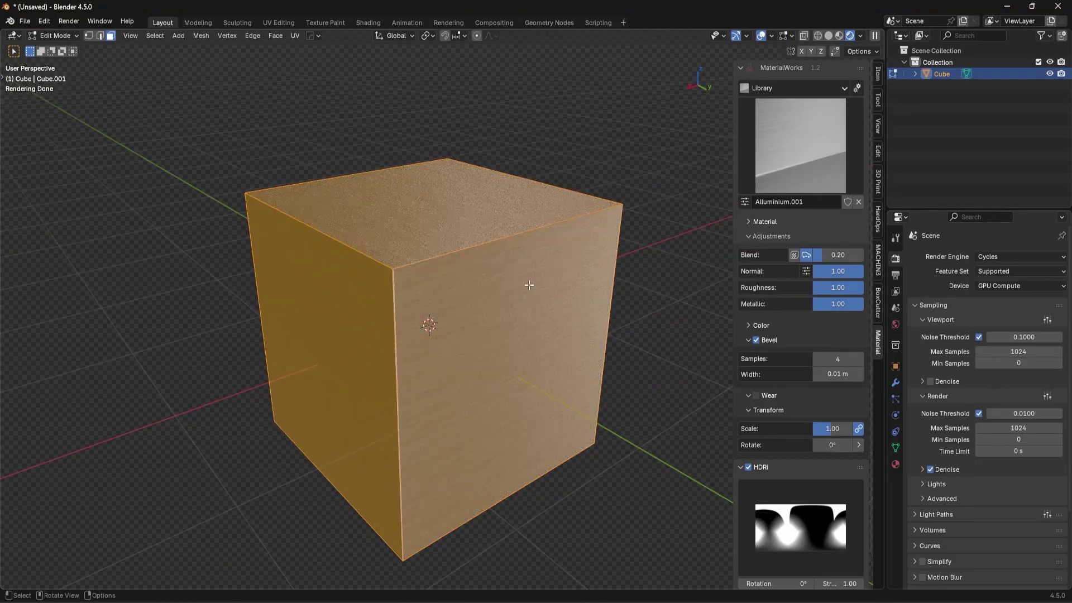
pyautogui.press('d')
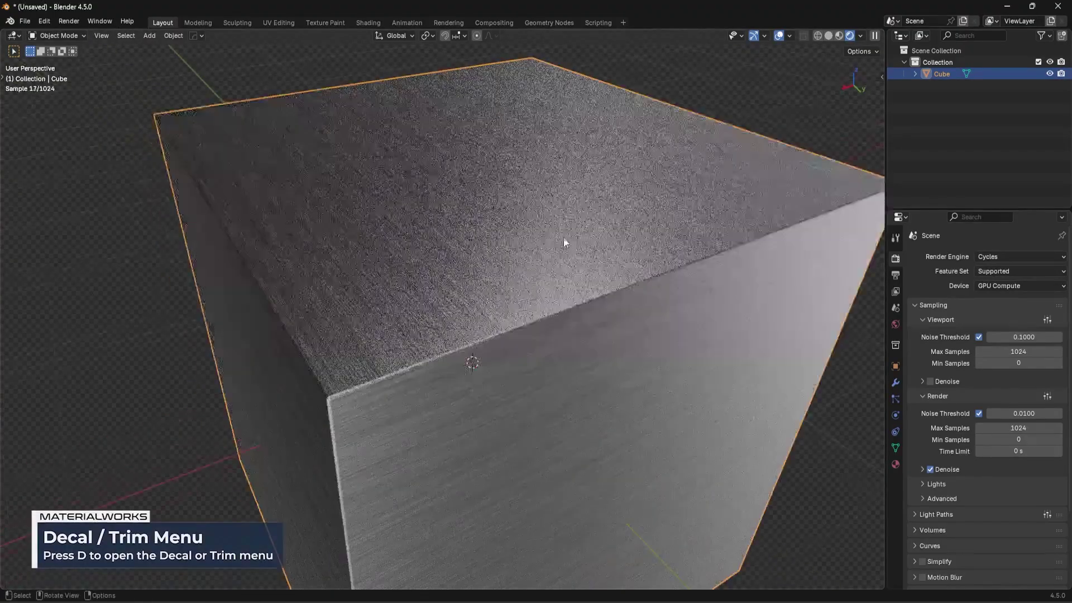
# Add decal 001 from the Details 1 set to the aluminium cube
pyautogui.press('d')
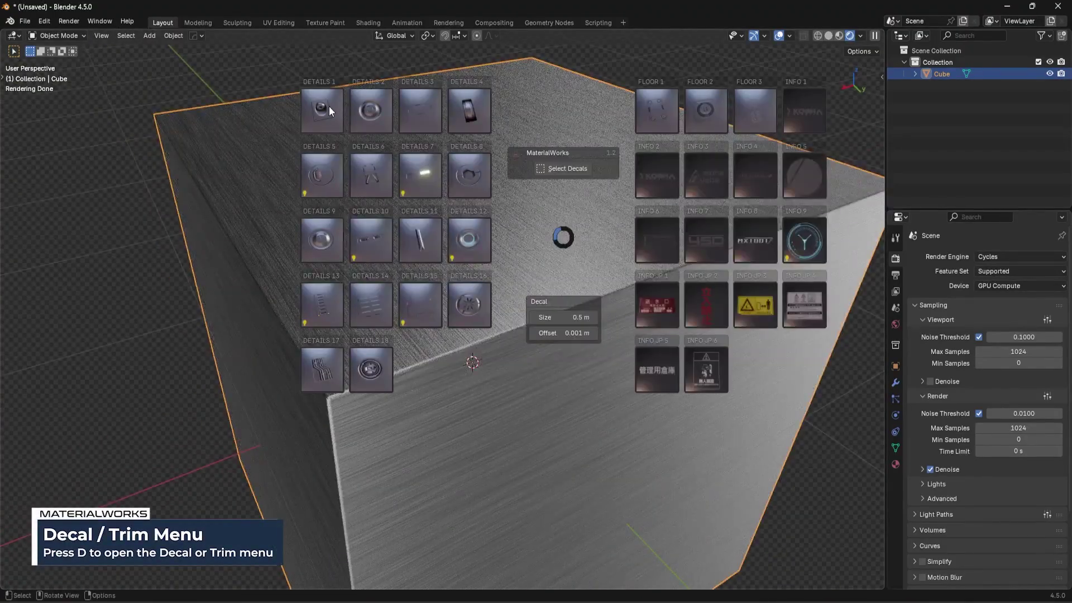
pyautogui.moveTo(329, 106)
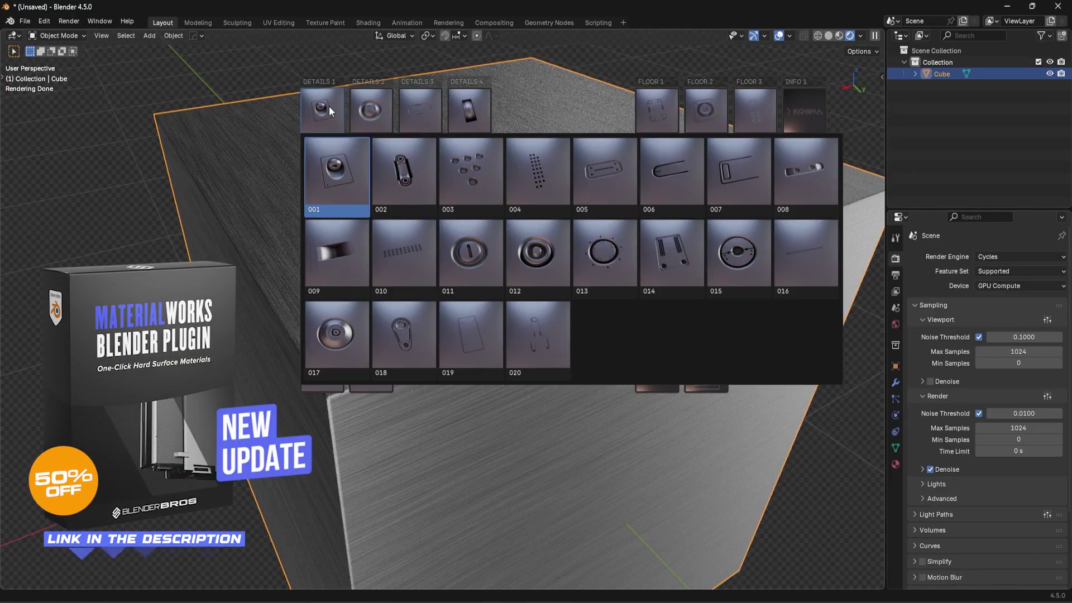
pyautogui.click(355, 169)
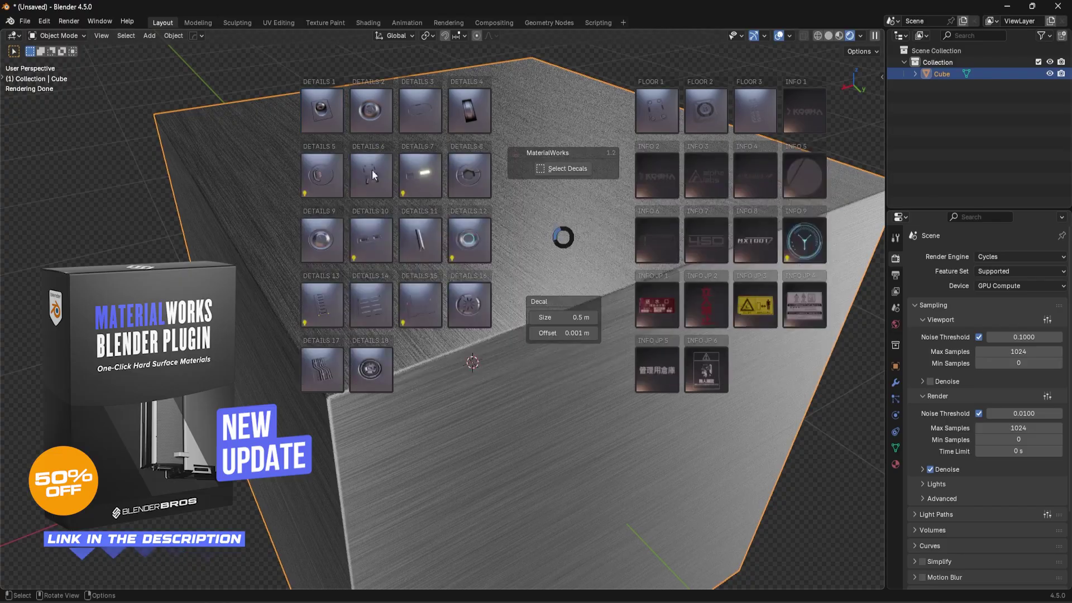
pyautogui.click(326, 111)
pyautogui.click(324, 111)
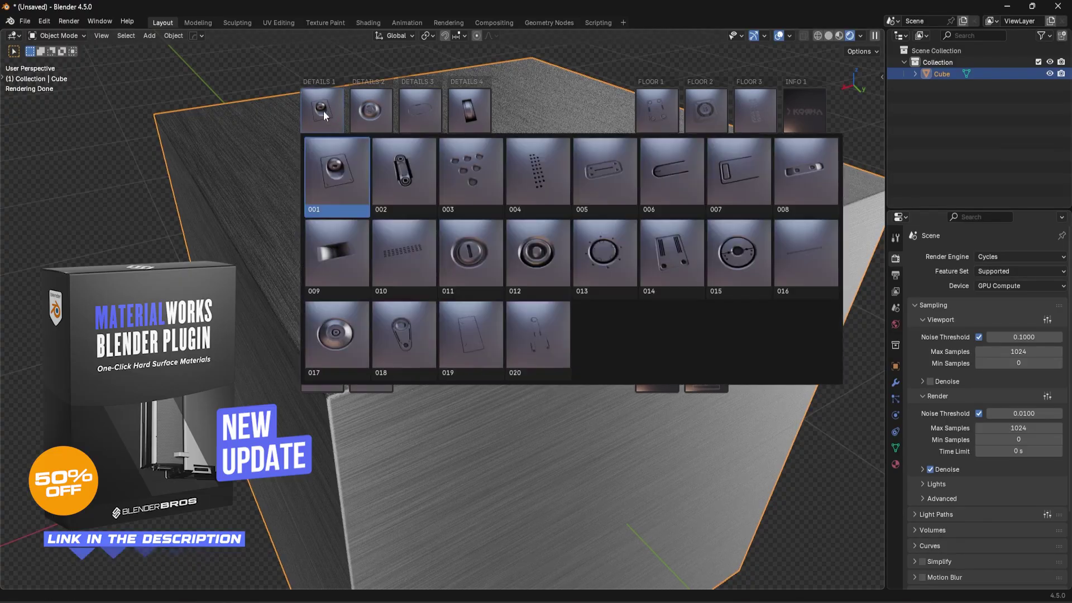
pyautogui.click(341, 180)
# Move the decal to another spot on the cube's top face and inspect its detail up close
pyautogui.moveTo(597, 212); pyautogui.dragTo(572, 256, button='middle')
pyautogui.scroll(2, 571, 257)
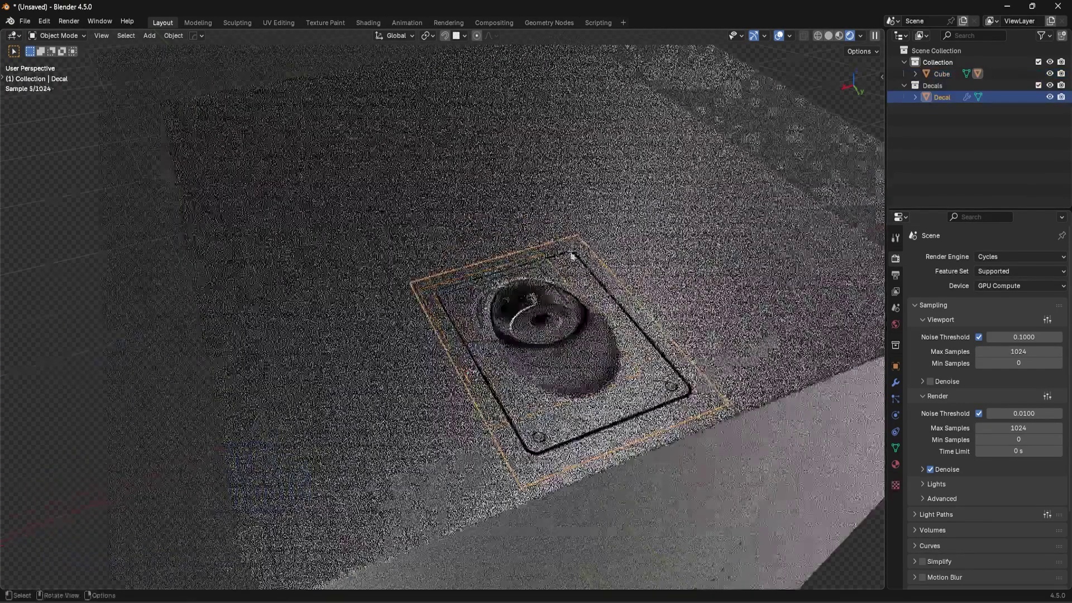
pyautogui.press('g')
pyautogui.click(557, 213)
pyautogui.keyDown('shift'); pyautogui.moveTo(557, 213); pyautogui.dragTo(525, 292, button='middle'); pyautogui.keyUp('shift')
pyautogui.scroll(7, 524, 292)
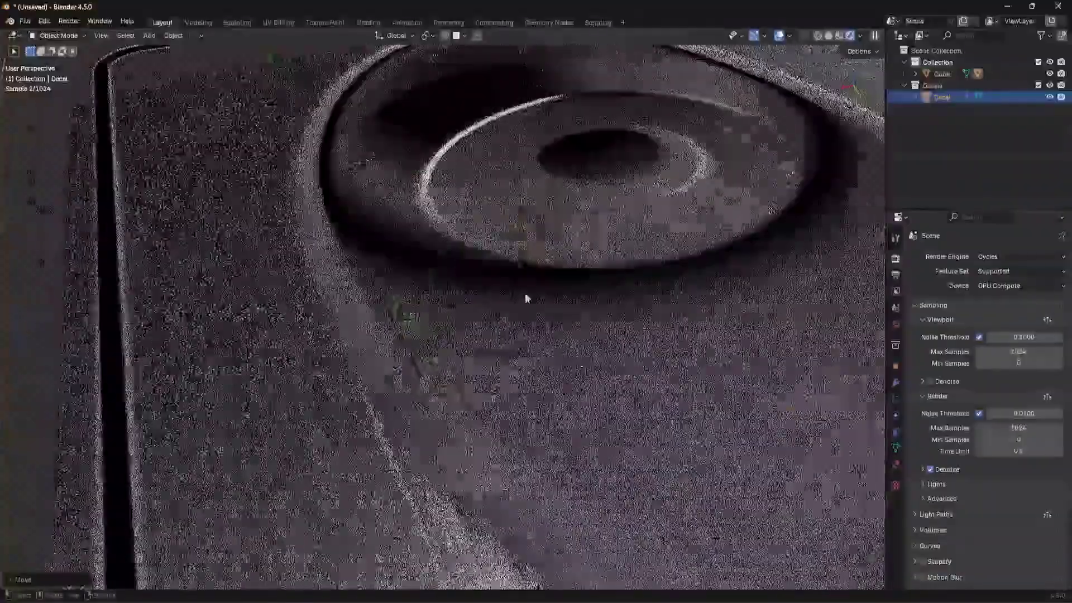
# Delete the aluminium cube and its decal from the scene
pyautogui.scroll(-3, 516, 316)
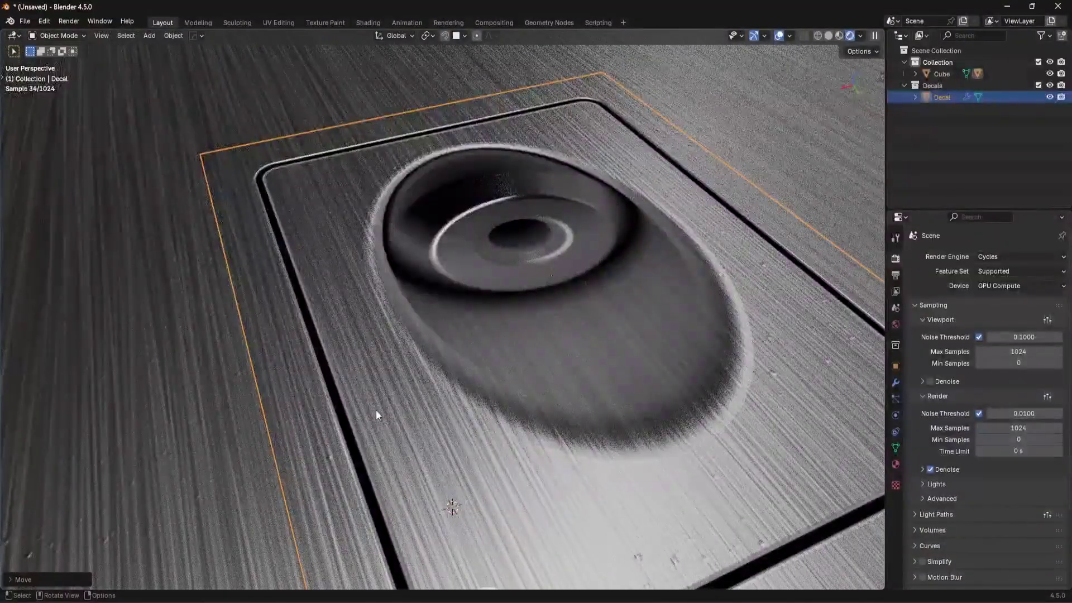
pyautogui.scroll(-10, 732, 366)
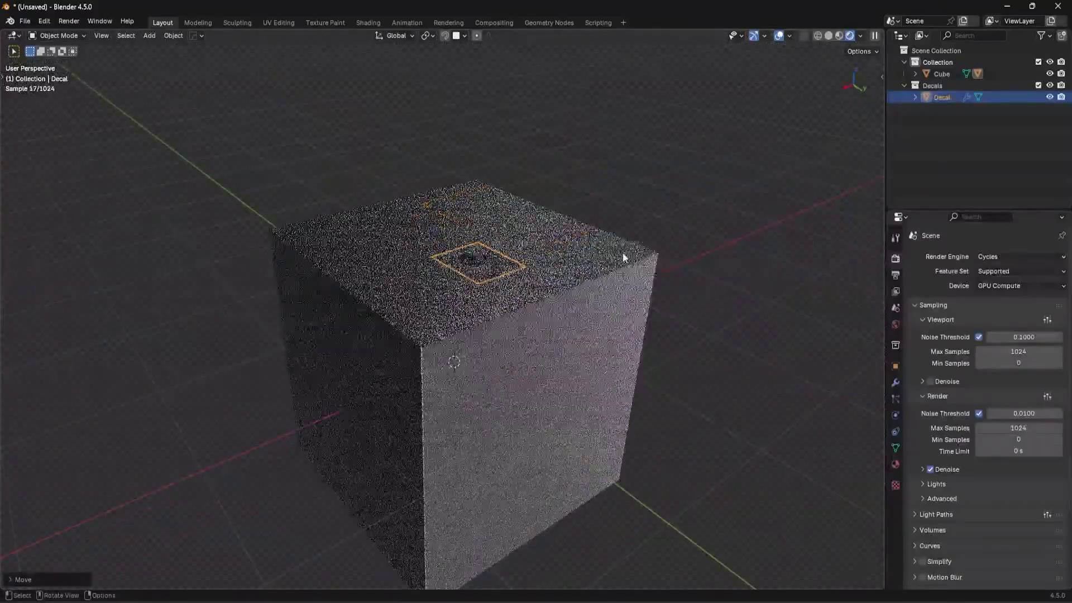
pyautogui.click(588, 310)
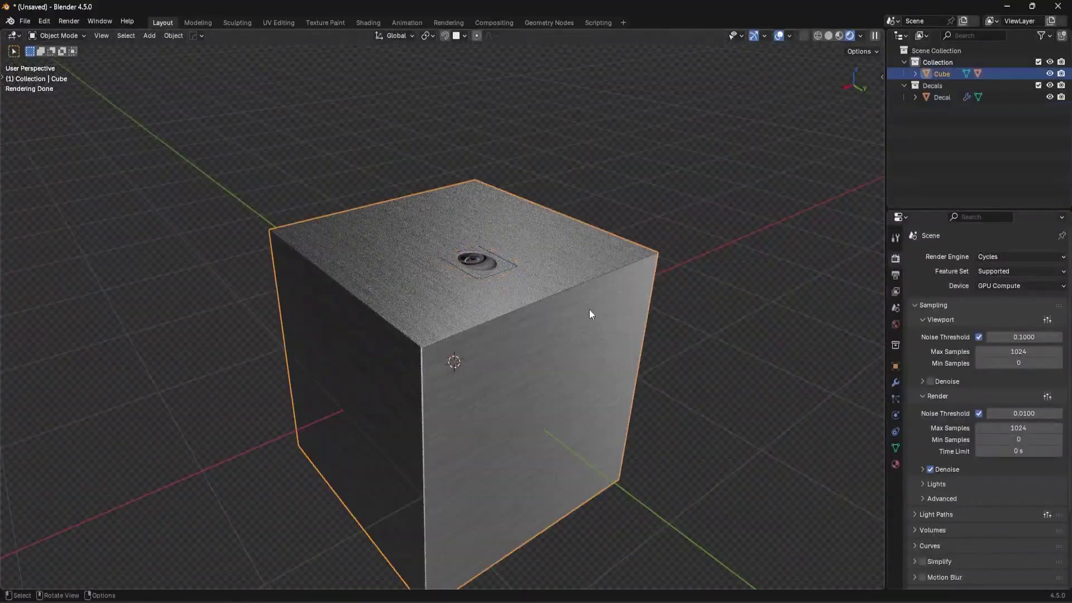
pyautogui.press('Delete')
pyautogui.hotkey('shift', 'a')
pyautogui.click(484, 269)
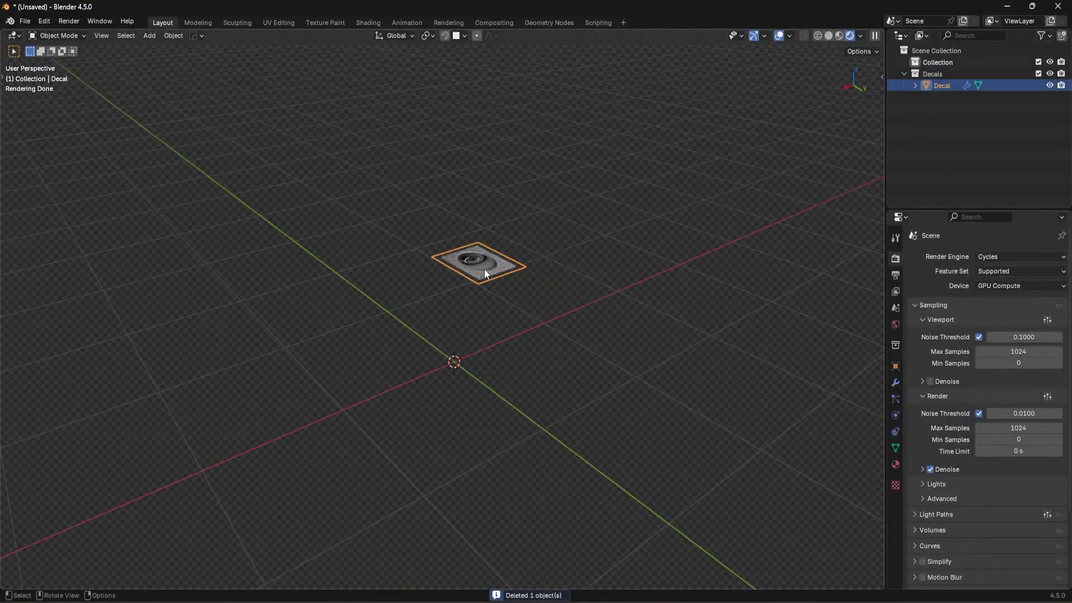
pyautogui.press('Delete')
# Add a Quad Sphere to the scene and convert it to a mesh
pyautogui.hotkey('shift', 'a')
pyautogui.moveTo(484, 270)
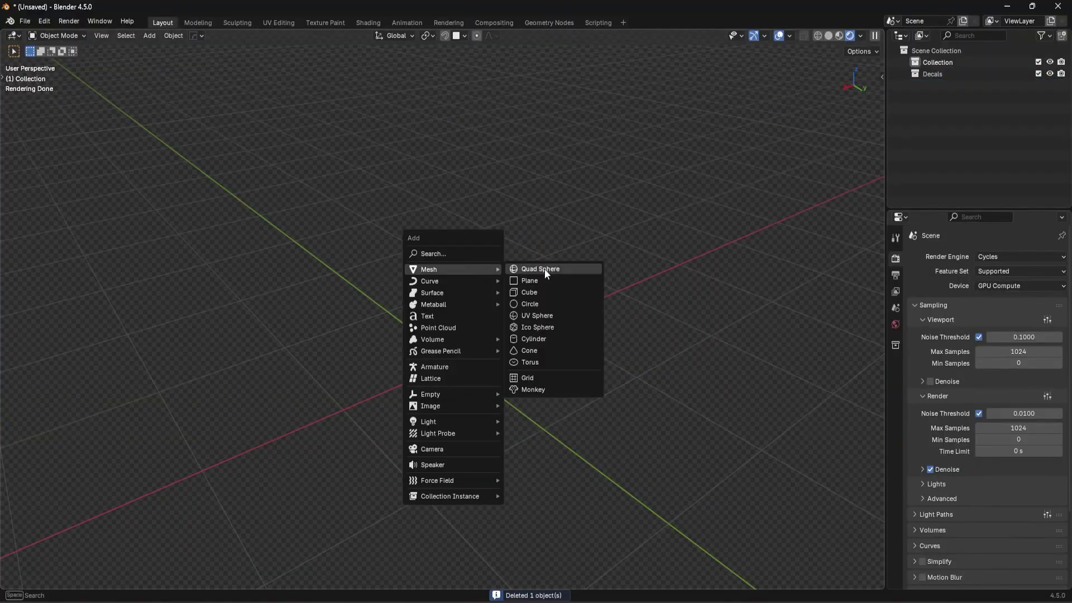
pyautogui.click(544, 270)
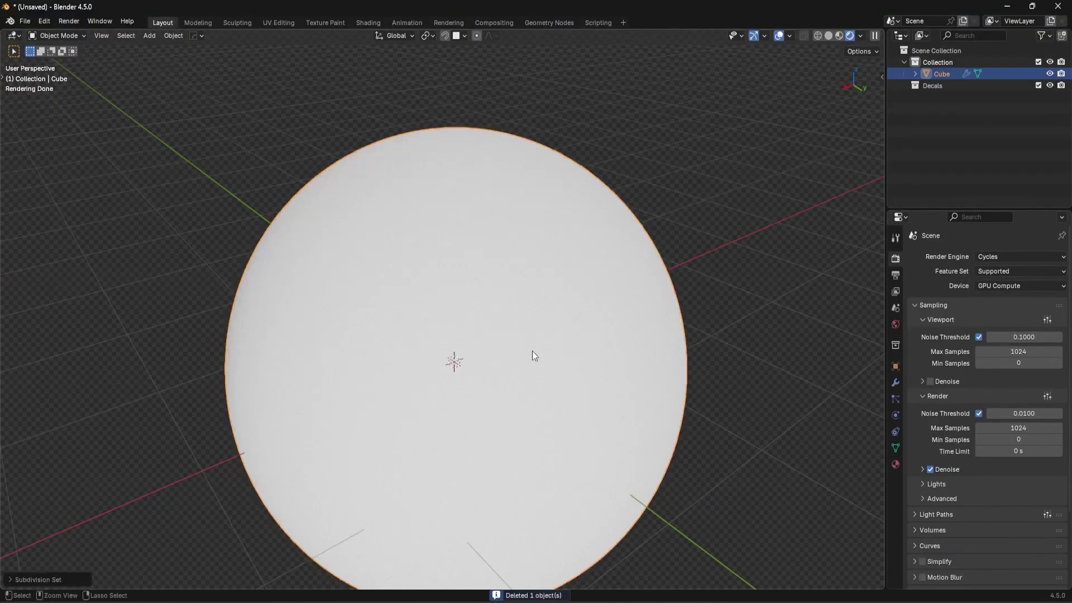
pyautogui.rightClick(531, 350)
pyautogui.click(531, 346)
# Apply the Alluminium library material to the sphere
pyautogui.press('n')
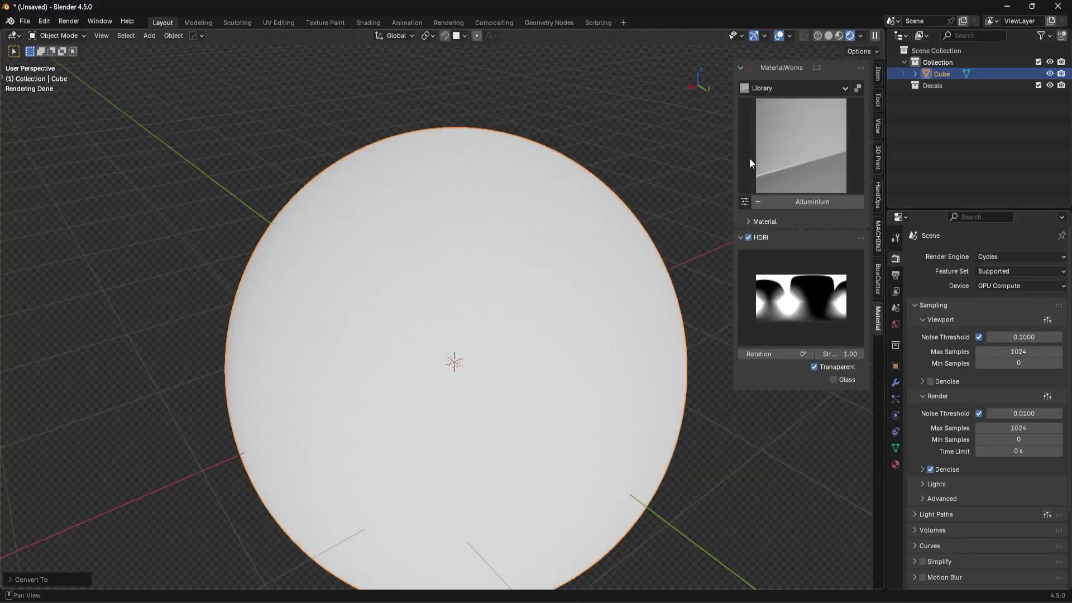
pyautogui.click(781, 151)
pyautogui.click(371, 245)
pyautogui.scroll(4, 581, 279)
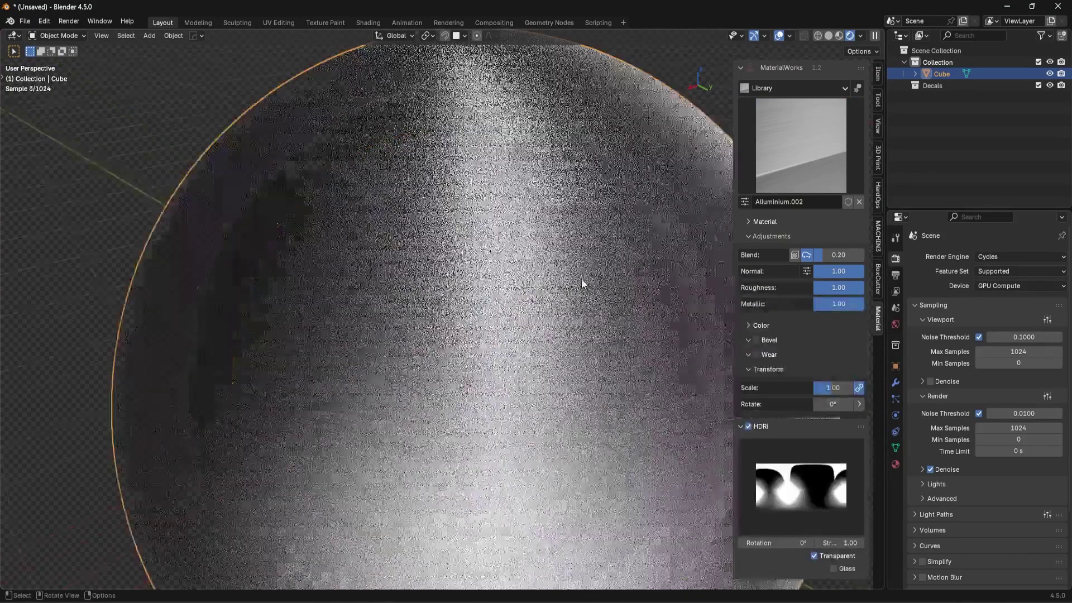
# Add decal 001 from the Details 1 set to the upper part of the sphere
pyautogui.moveTo(581, 280); pyautogui.dragTo(416, 246, button='middle')
pyautogui.press('d')
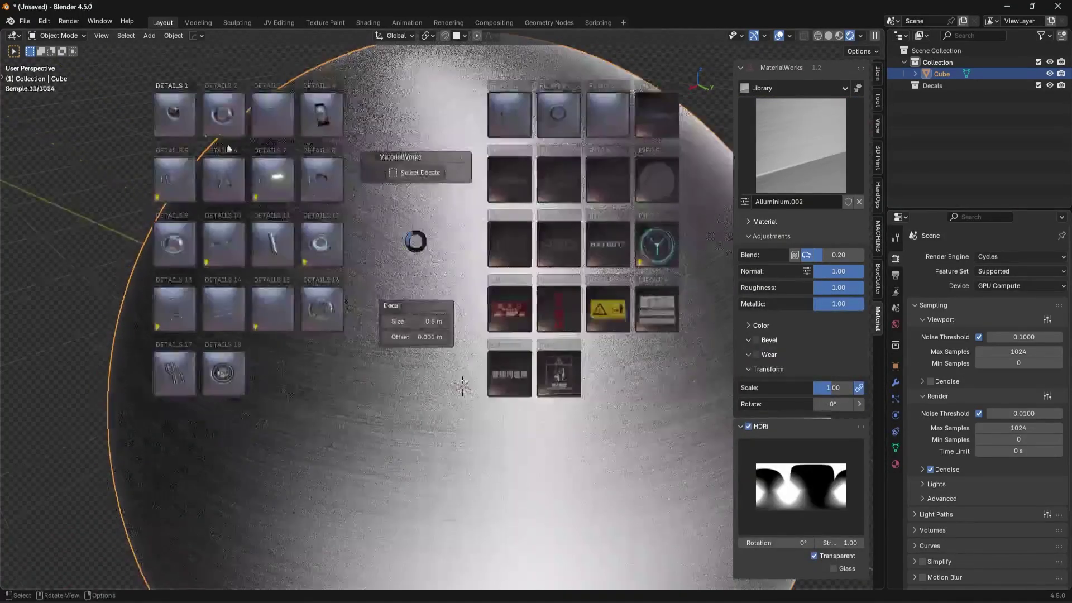
pyautogui.click(173, 126)
pyautogui.click(180, 177)
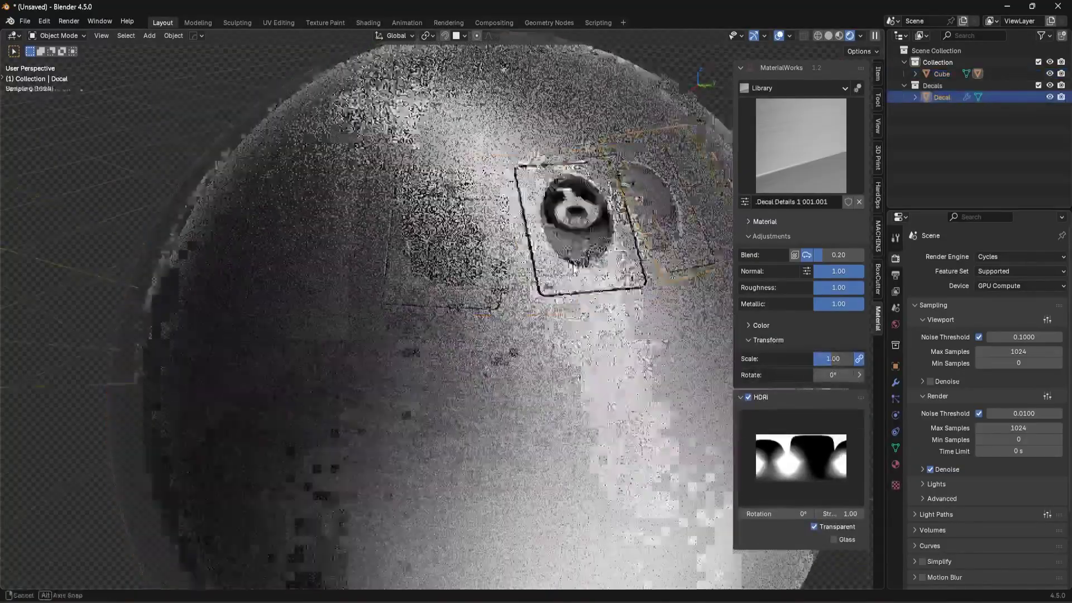
pyautogui.scroll(4, 474, 244)
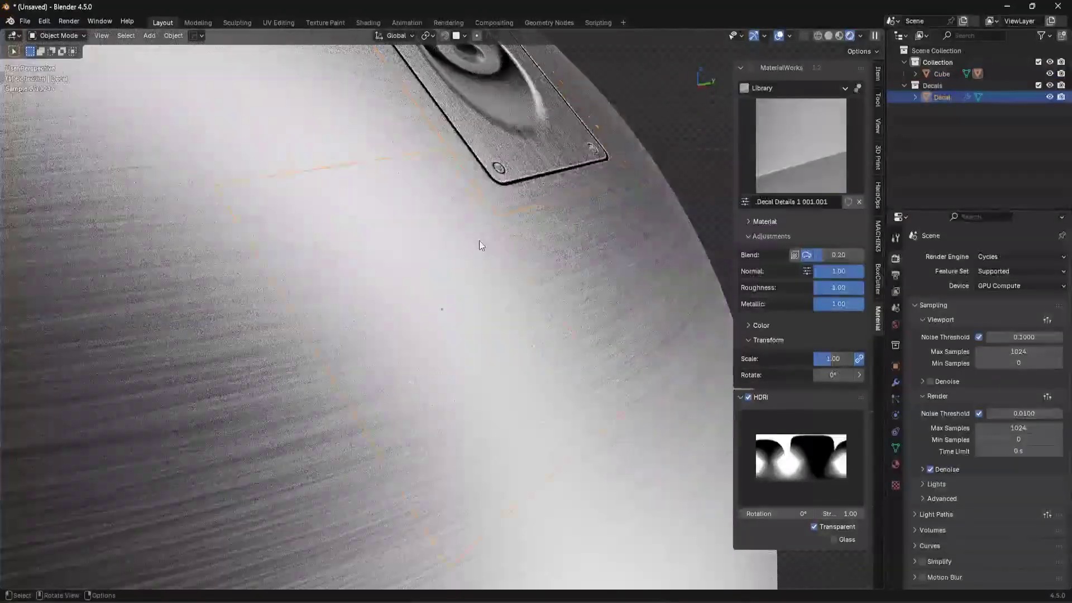
# Inspect the flat decal against the curved surface and shrinkwrap it onto the sphere
pyautogui.press('KP_Decimal')
pyautogui.moveTo(479, 240); pyautogui.dragTo(521, 287, button='middle')
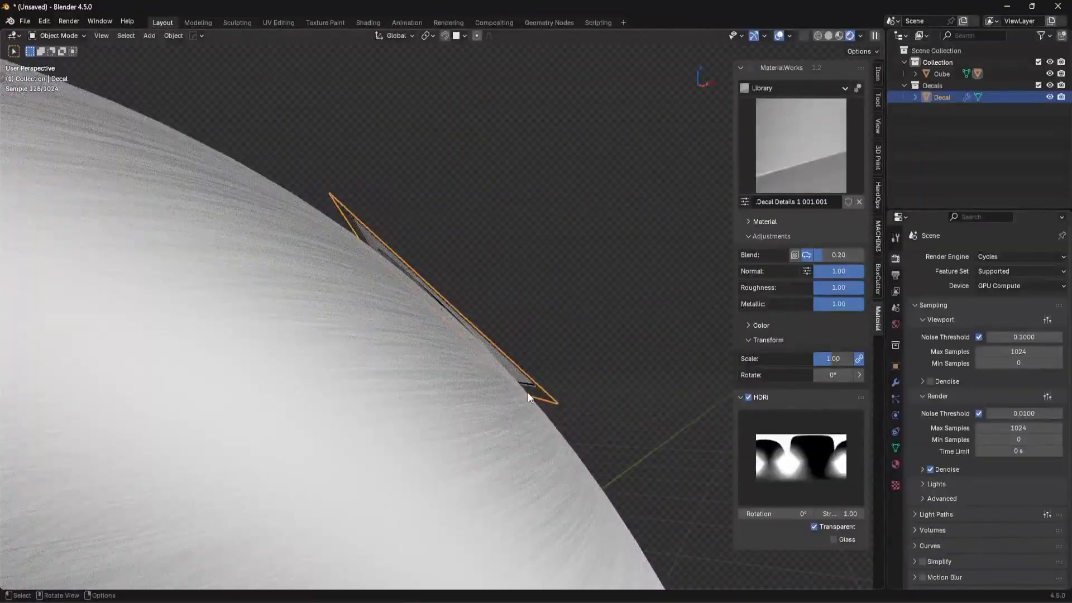
pyautogui.moveTo(528, 393); pyautogui.dragTo(527, 355, button='middle')
pyautogui.press('d')
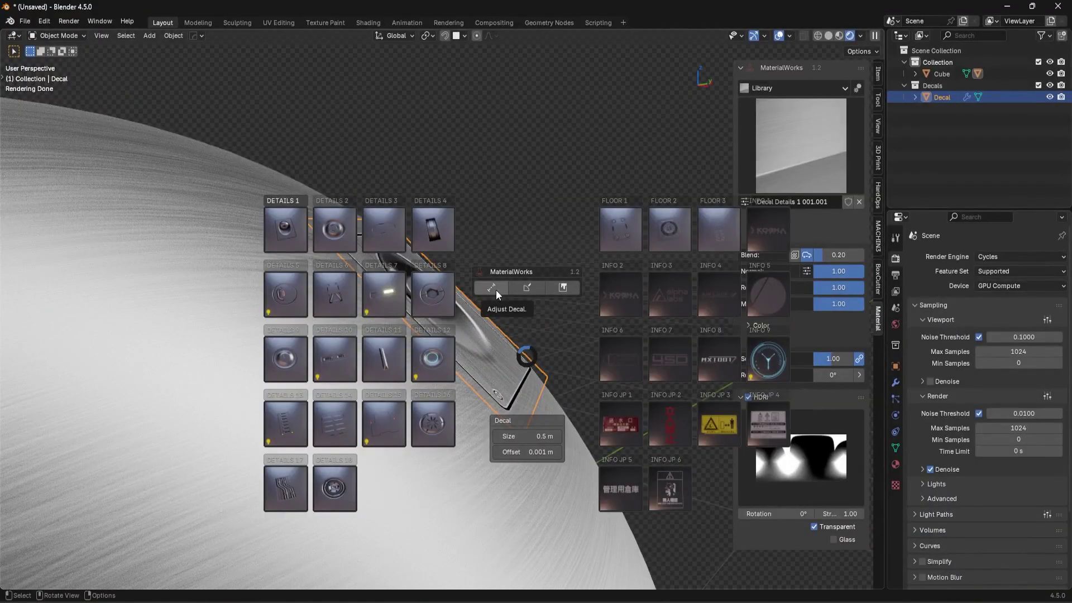
pyautogui.click(530, 287)
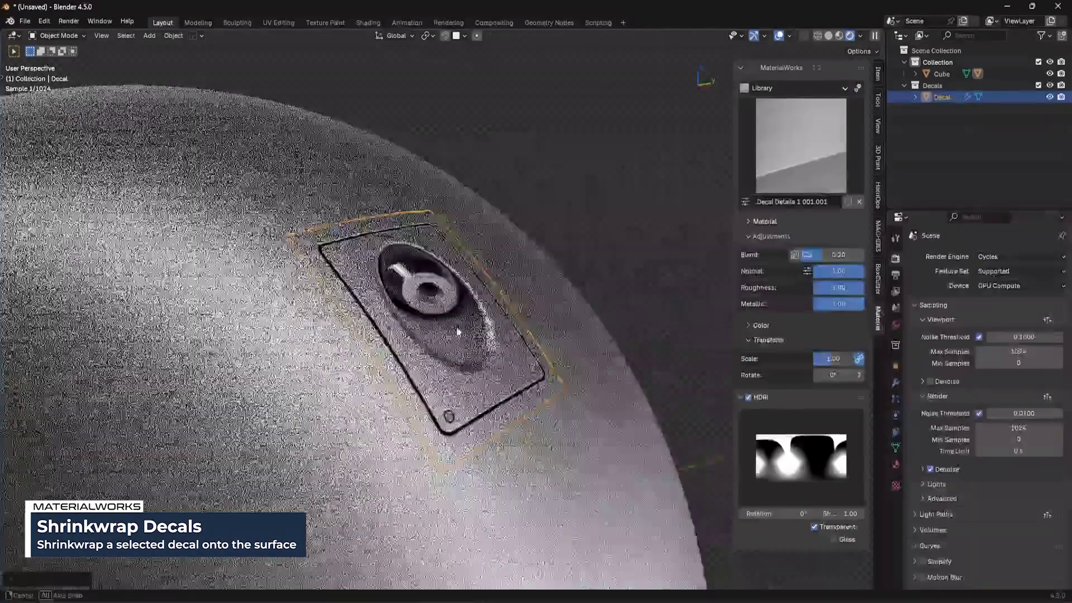
pyautogui.moveTo(458, 331); pyautogui.dragTo(487, 323, button='middle')
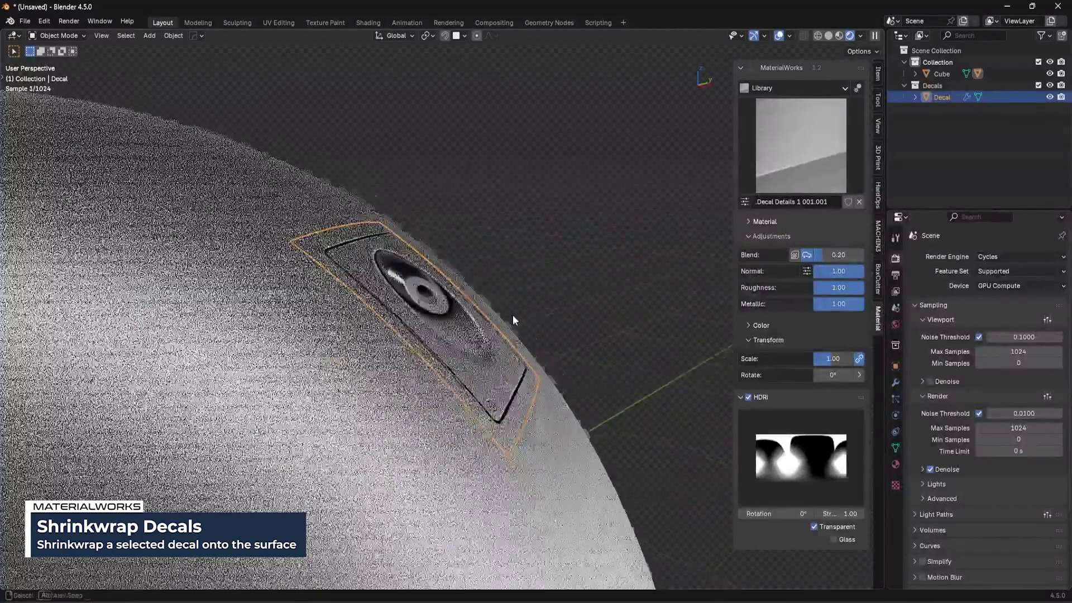
# Adjust the shrinkwrapped decal's height on the sphere and check it from several angles
pyautogui.hotkey('shift', 'w')
pyautogui.click(478, 246)
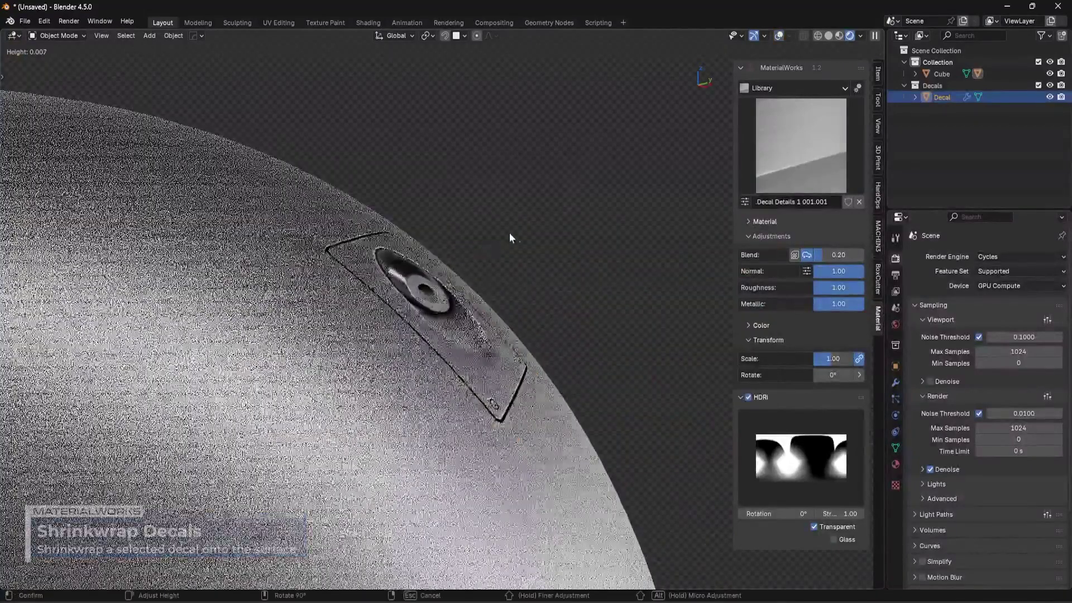
pyautogui.click(409, 333)
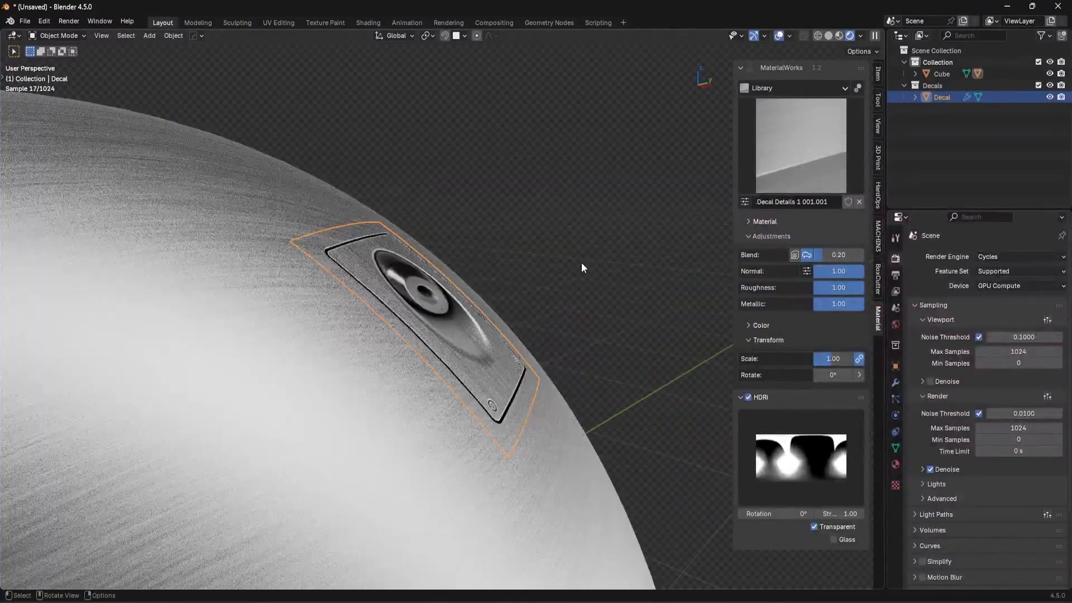
pyautogui.hotkey('alt', 'd')
pyautogui.click(617, 194)
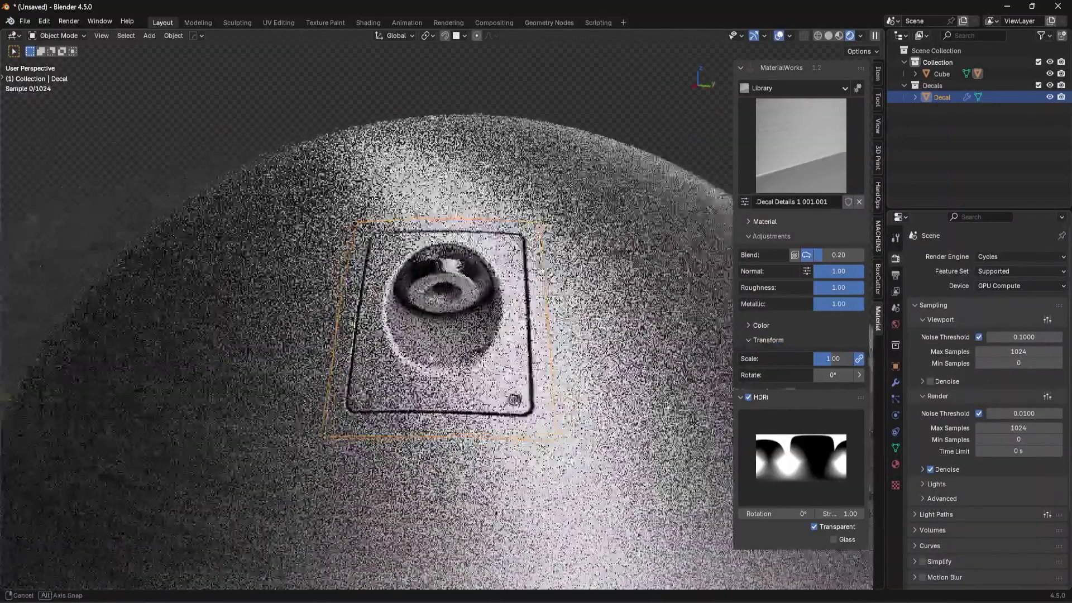
pyautogui.moveTo(430, 357); pyautogui.dragTo(522, 345, button='middle')
pyautogui.scroll(-3, 466, 352)
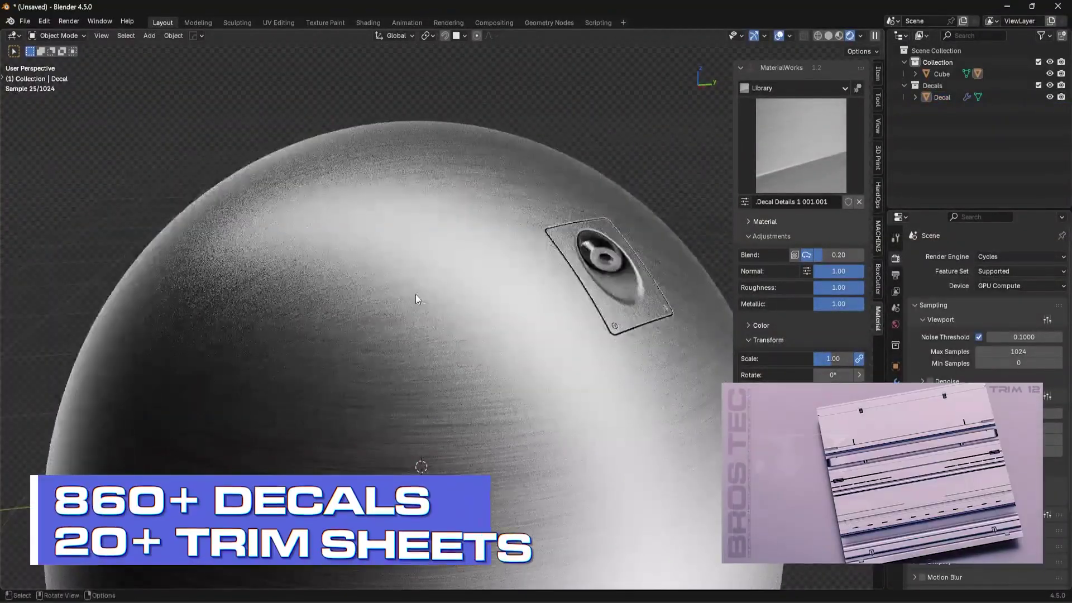
# Place the 001_BUTTON_01 decal from the Details 9 set on the sphere beside the first decal
pyautogui.hotkey('alt', 'm')
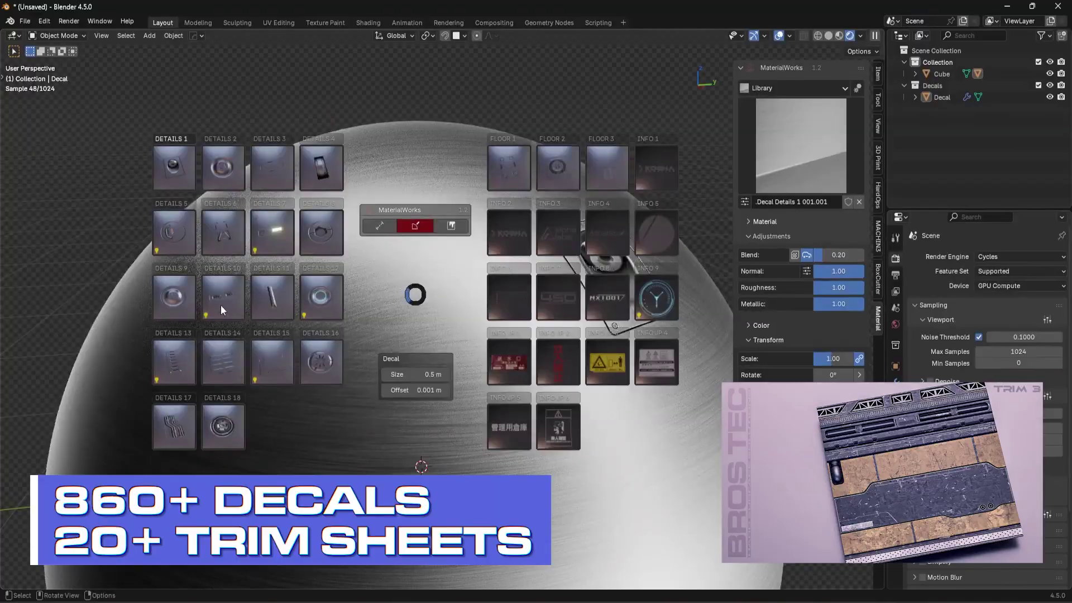
pyautogui.click(178, 297)
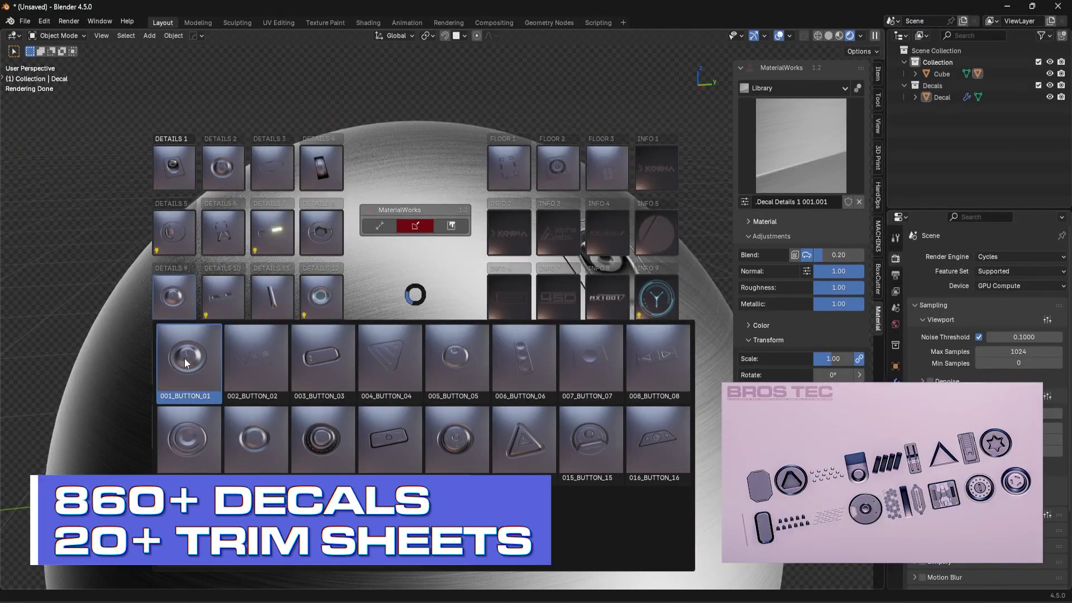
pyautogui.click(185, 357)
pyautogui.click(468, 274)
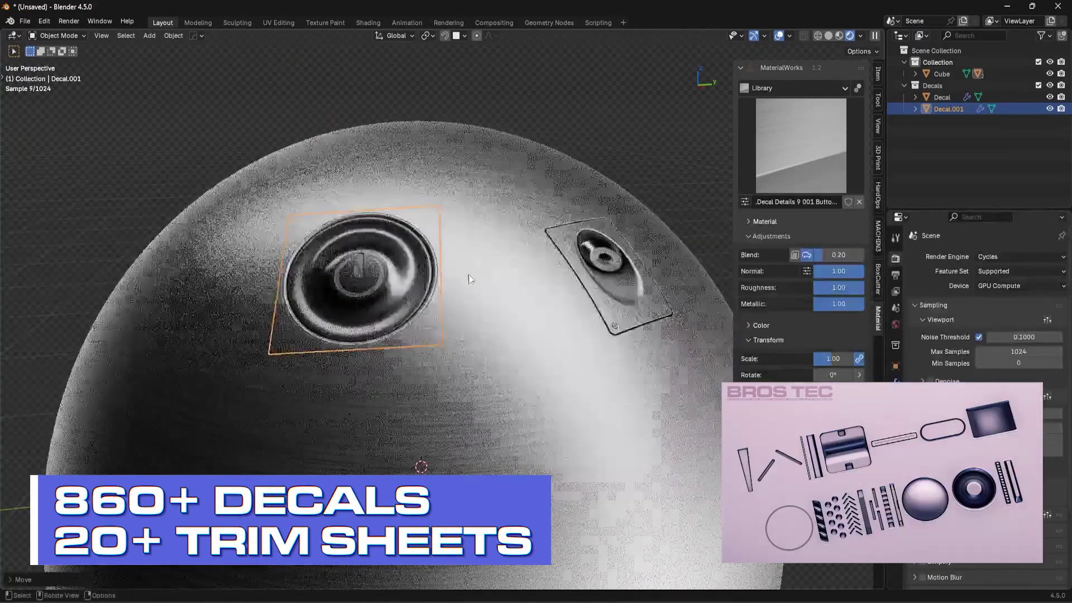
# Shrinkwrap the round button decal onto the sphere's surface and view it from several sides
pyautogui.moveTo(468, 273); pyautogui.dragTo(589, 255, button='middle')
pyautogui.scroll(4, 574, 263)
pyautogui.press('d')
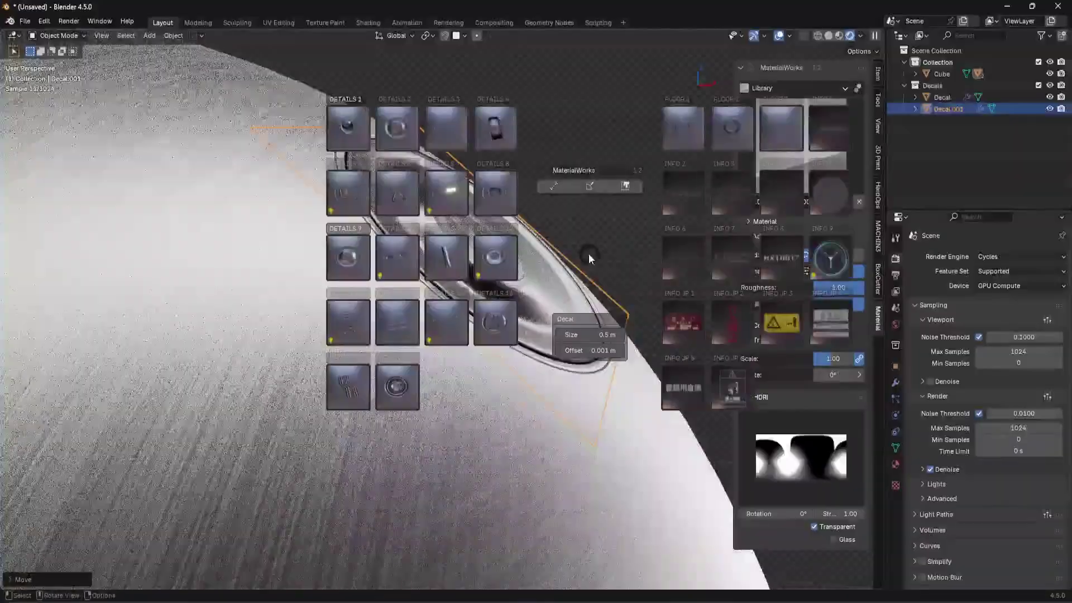
pyautogui.click(588, 188)
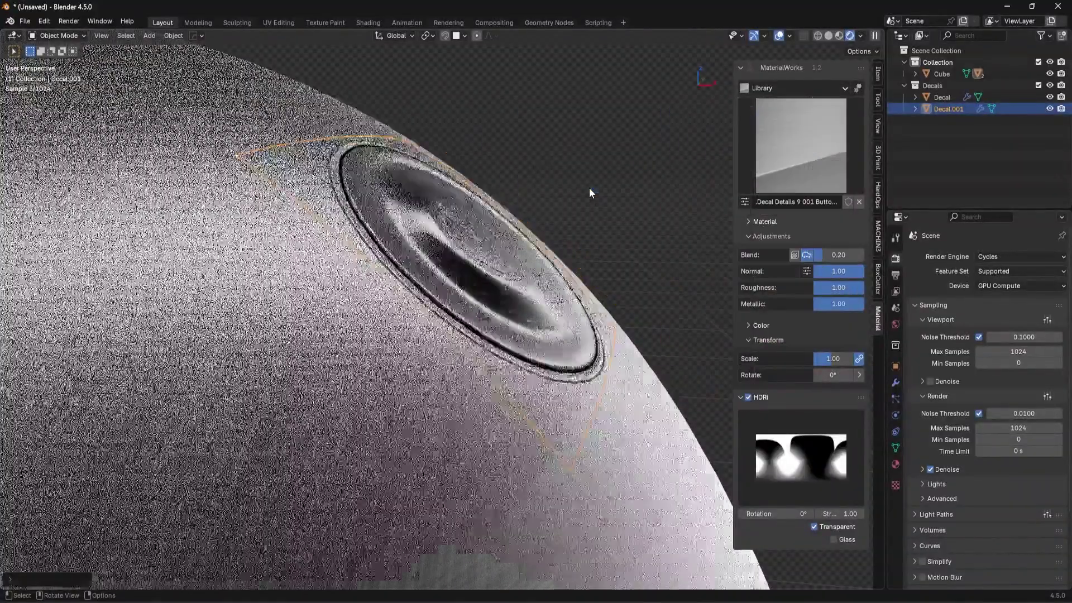
pyautogui.moveTo(581, 192); pyautogui.dragTo(503, 218, button='middle')
pyautogui.moveTo(613, 274); pyautogui.dragTo(513, 285, button='middle')
# Delete both decals from the sphere and select the sphere
pyautogui.hotkey('alt', 'a')
pyautogui.scroll(-4, 552, 243)
pyautogui.scroll(-3, 485, 291)
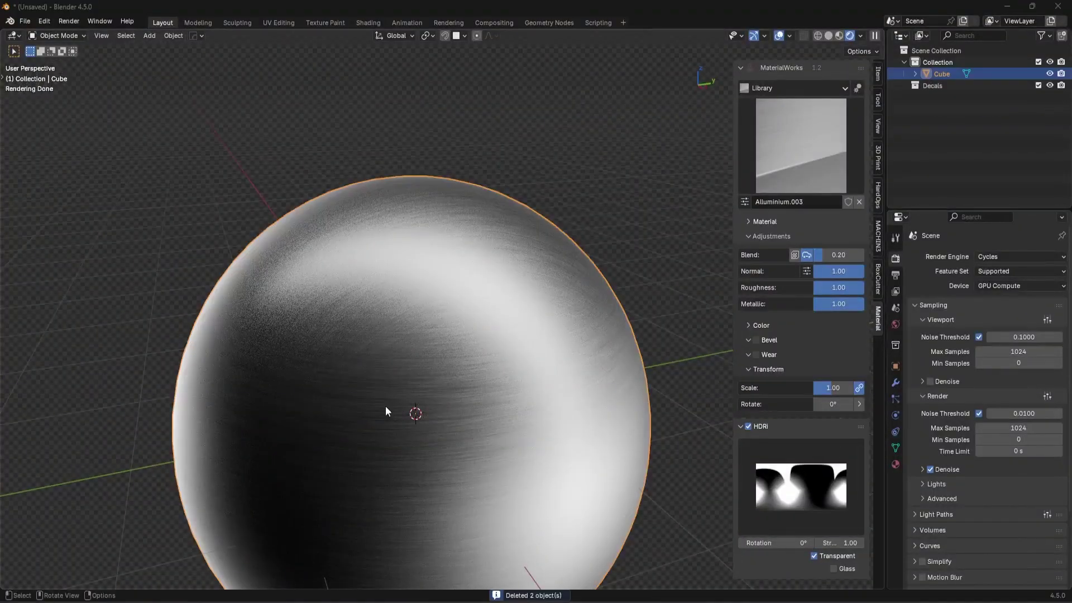
# Switch the sphere material's mapping to UV for comparison and return it to Generated
pyautogui.scroll(3, 544, 384)
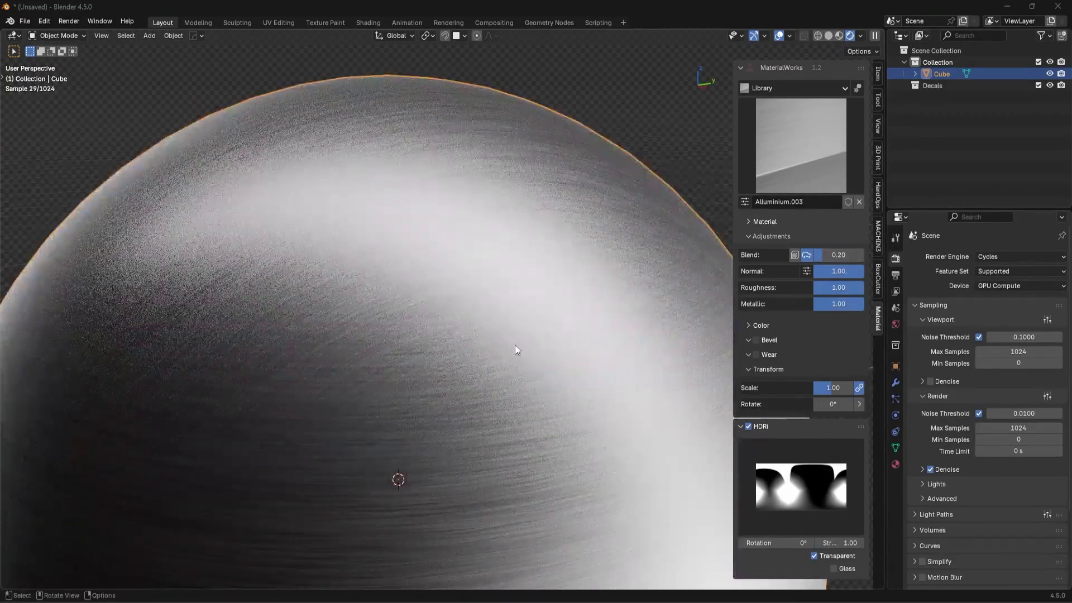
pyautogui.moveTo(515, 346); pyautogui.dragTo(563, 321, button='middle')
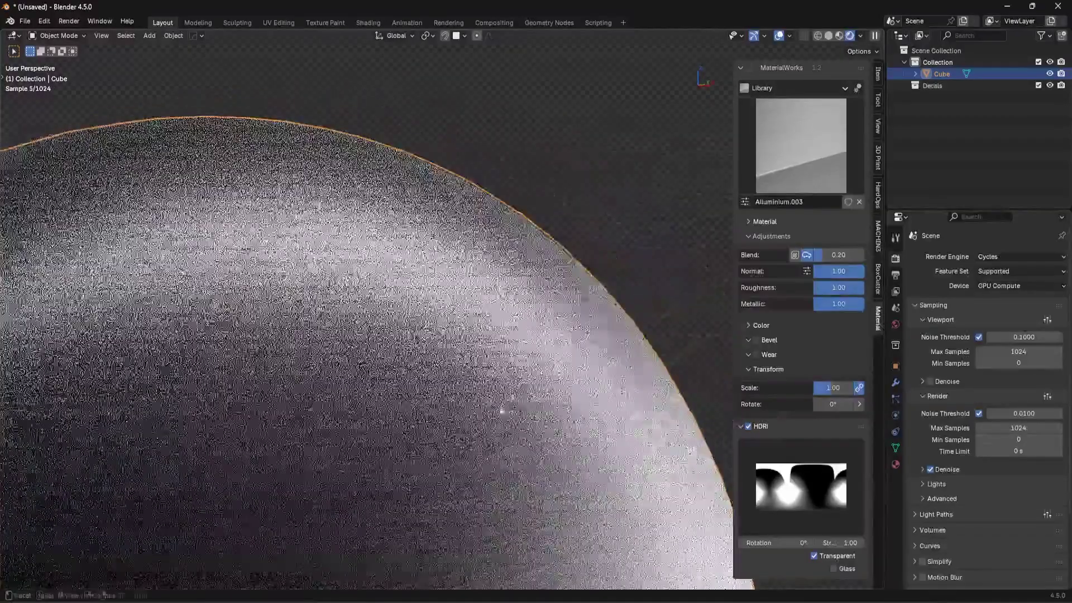
pyautogui.keyDown('shift'); pyautogui.moveTo(503, 411); pyautogui.dragTo(550, 352, button='middle'); pyautogui.keyUp('shift')
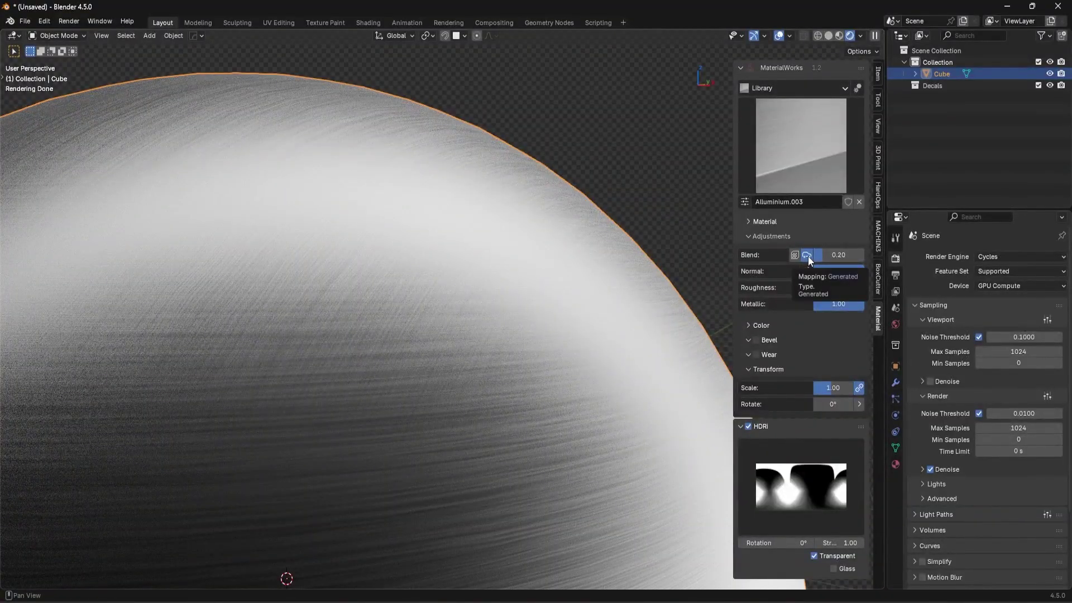
pyautogui.click(795, 254)
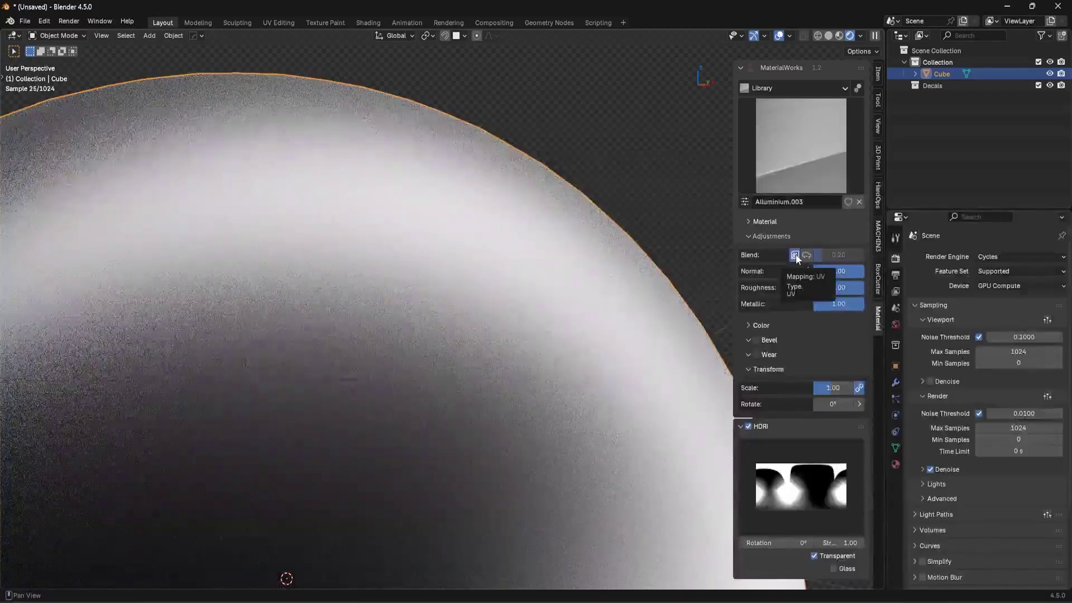
pyautogui.click(808, 257)
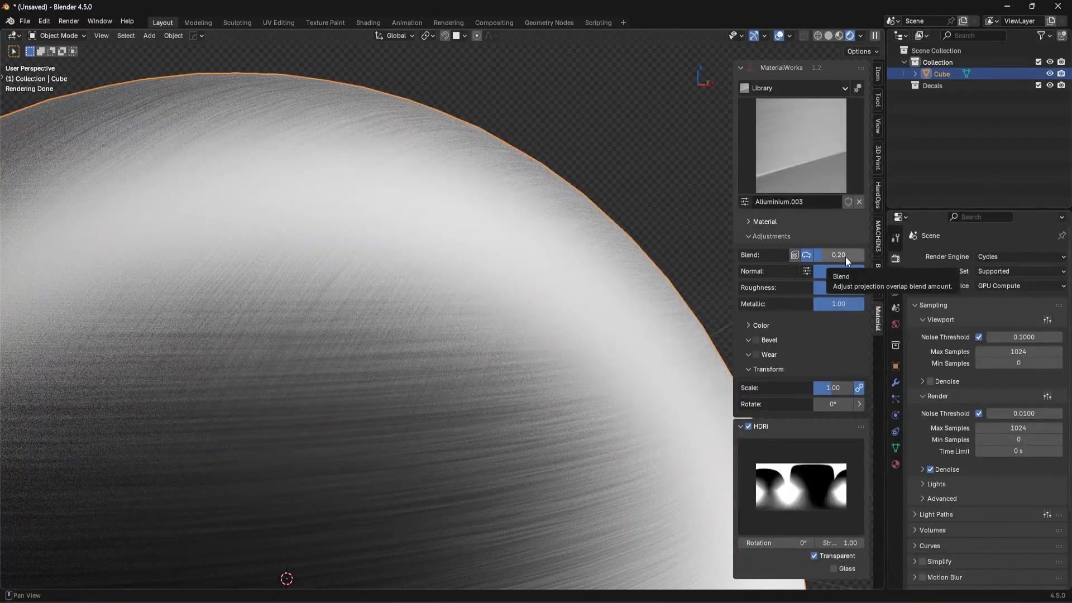
# Set the material's projection Blend to 0.00 and examine the seam on the sphere up close
pyautogui.moveTo(845, 256); pyautogui.dragTo(810, 256)
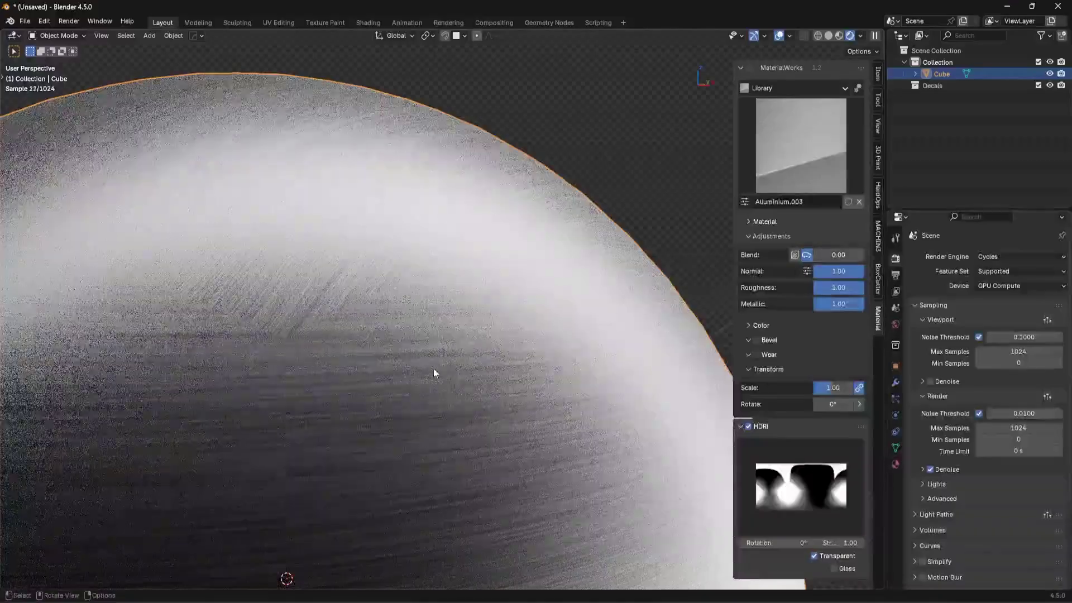
pyautogui.moveTo(434, 369); pyautogui.dragTo(359, 360, button='middle')
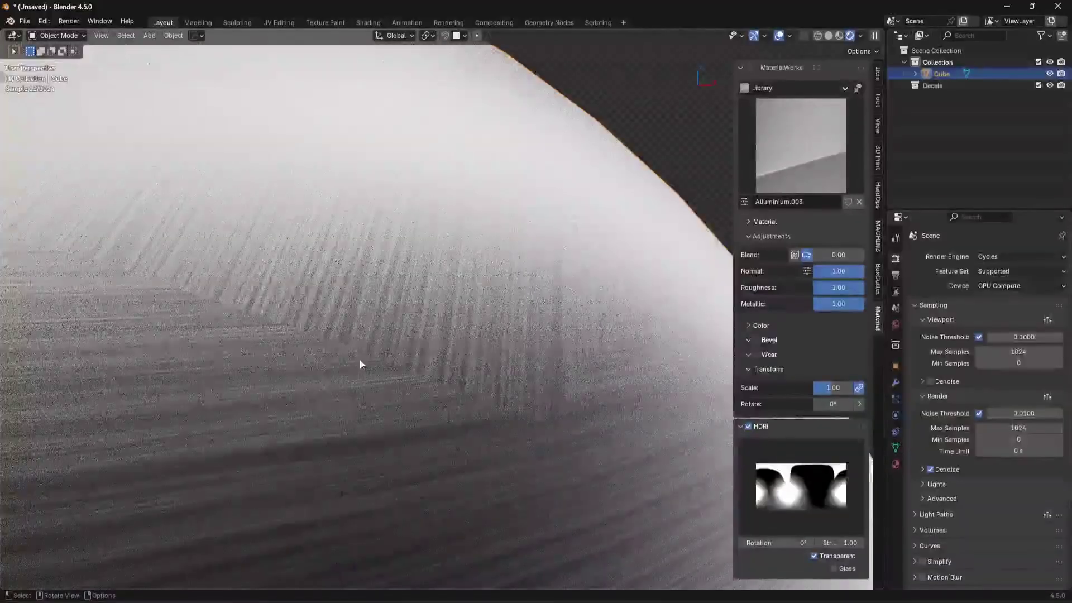
pyautogui.scroll(3, 450, 391)
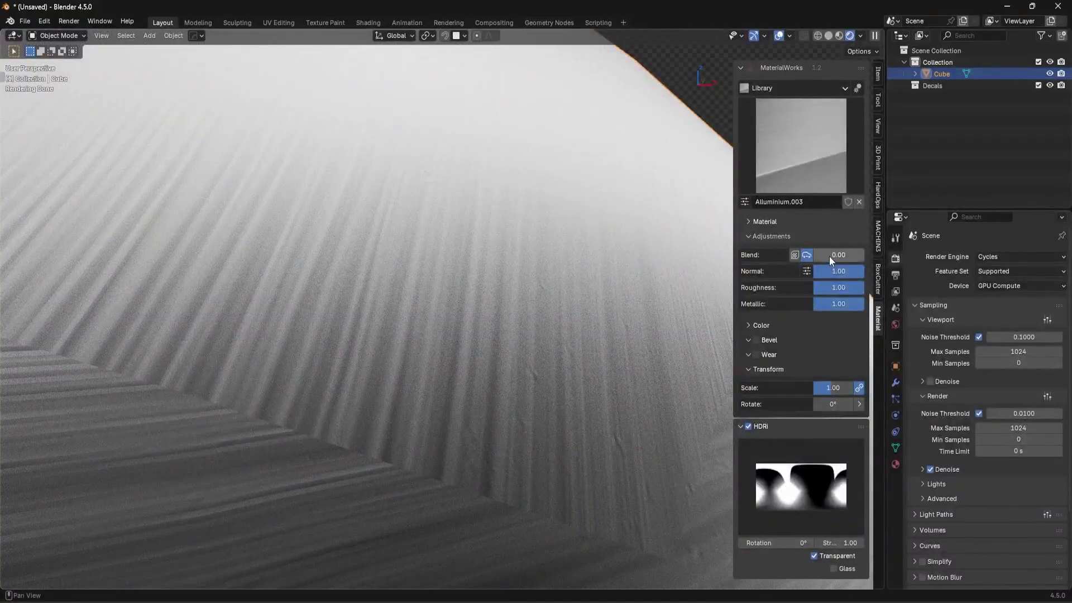
# Set the sphere material's projection Blend to 0.20 and check the seam
pyautogui.moveTo(827, 256)
pyautogui.mouseDown()
pyautogui.moveTo(840, 255)
pyautogui.moveTo(821, 259)
pyautogui.mouseUp()
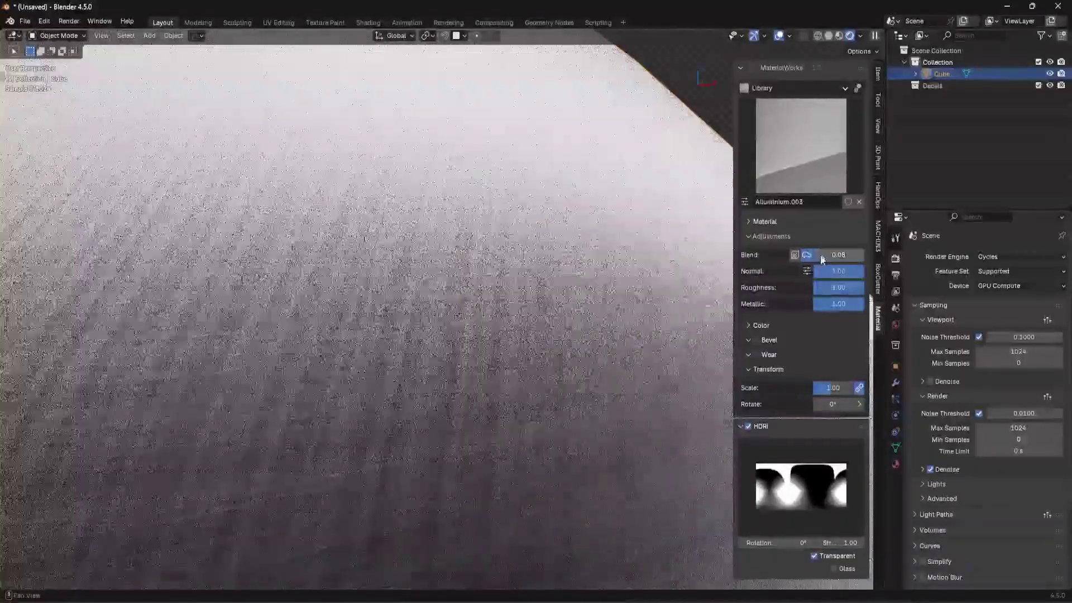
pyautogui.click(822, 258)
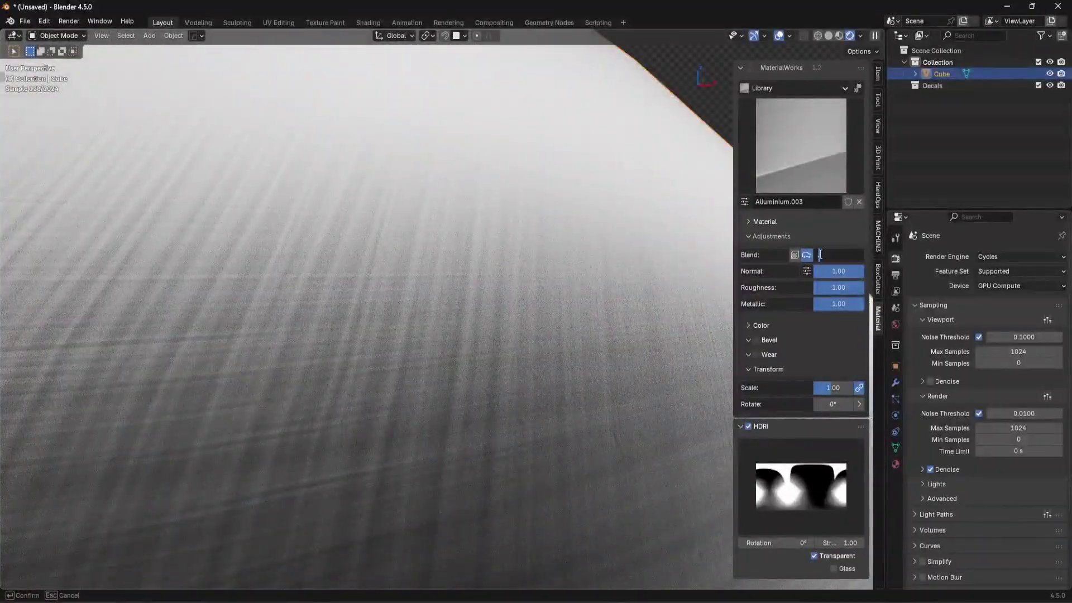
pyautogui.write('0.2')
pyautogui.press('Return')
pyautogui.scroll(-3, 374, 377)
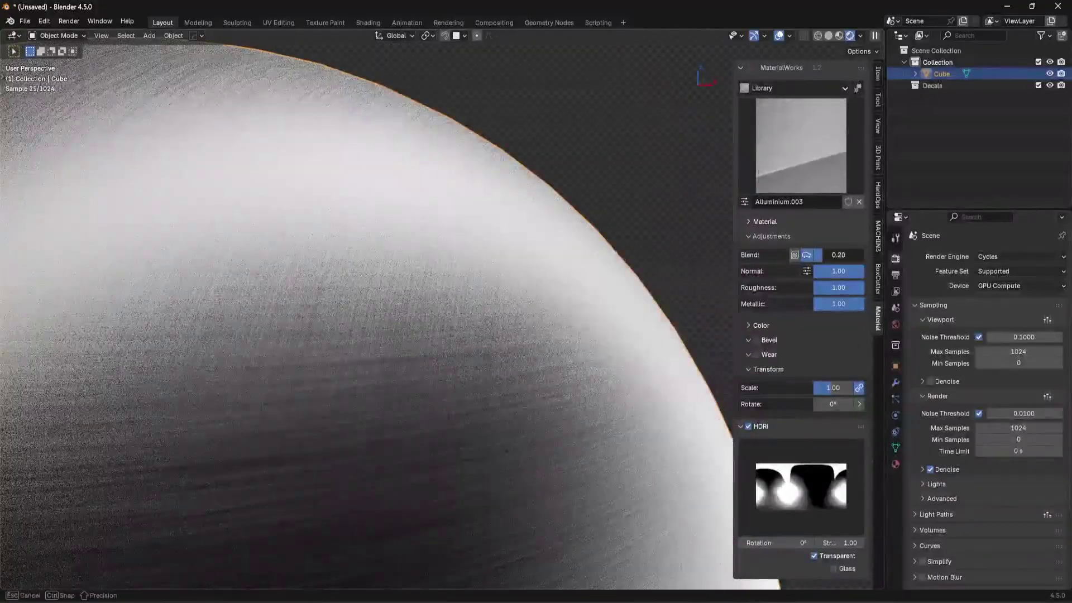
# Lower the sphere material's projection Blend to 0.03 and compare the seam at close and wider range
pyautogui.moveTo(838, 256); pyautogui.dragTo(820, 256)
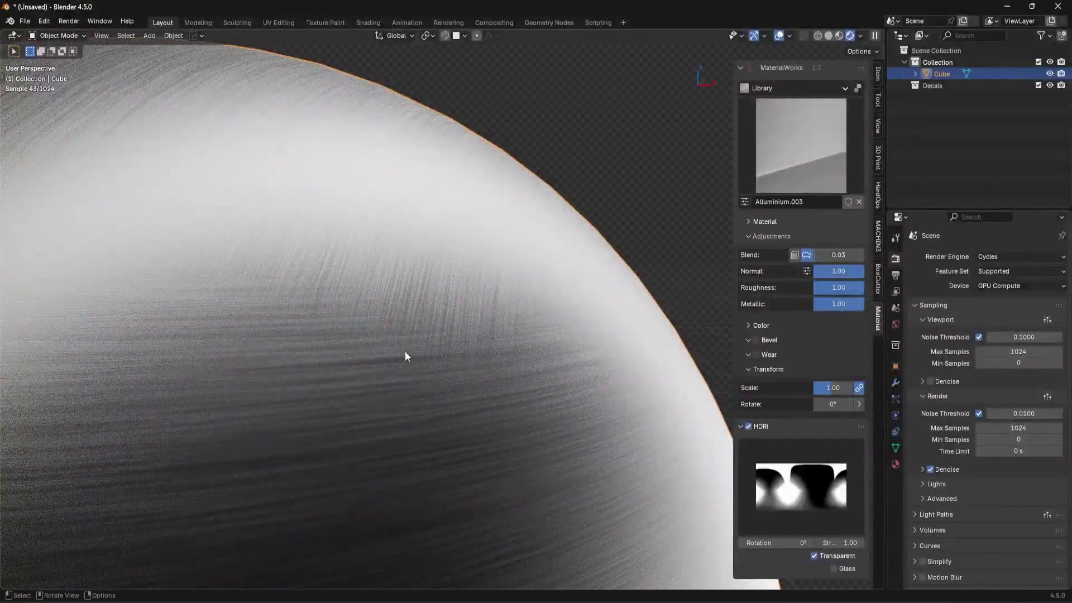
pyautogui.scroll(1, 433, 344)
pyautogui.scroll(-5, 517, 326)
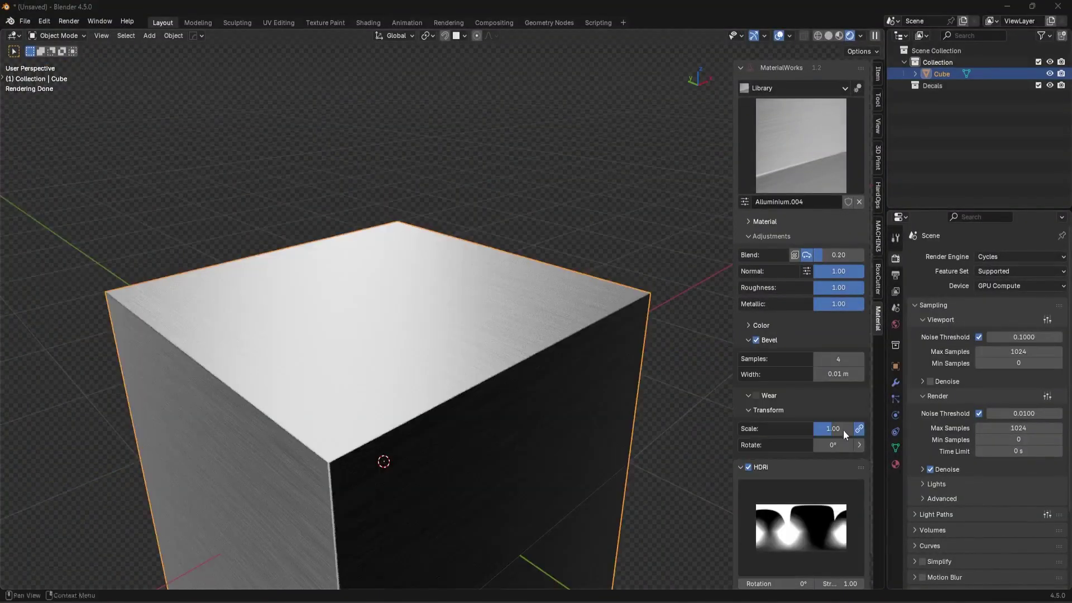
# Add decal 001 from the Info 7 category to the cube and move it toward the far corner of the top face
pyautogui.hotkey('alt', 'd')
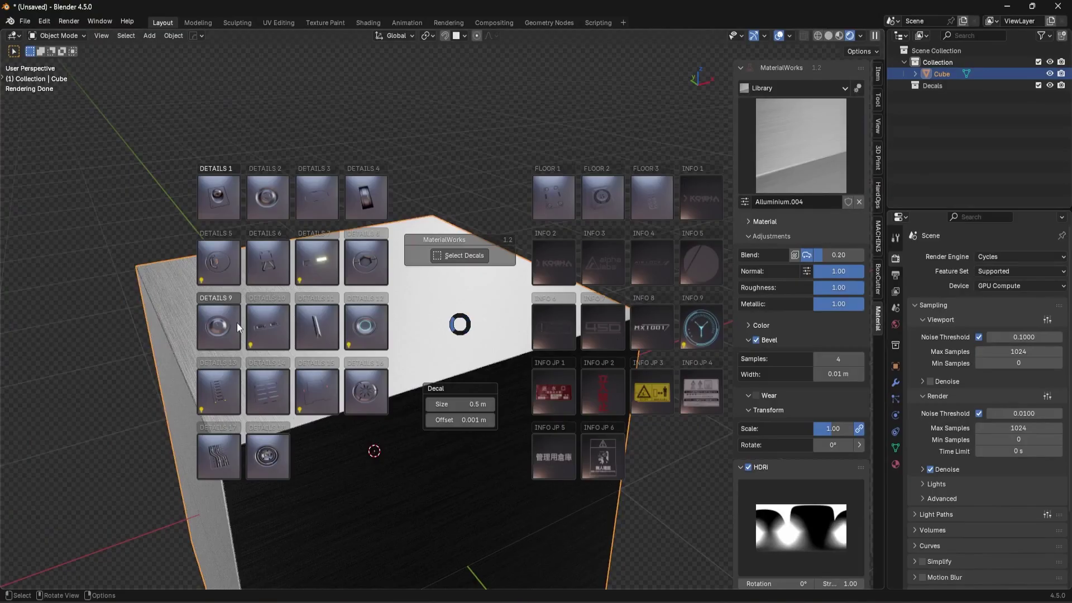
pyautogui.click(608, 331)
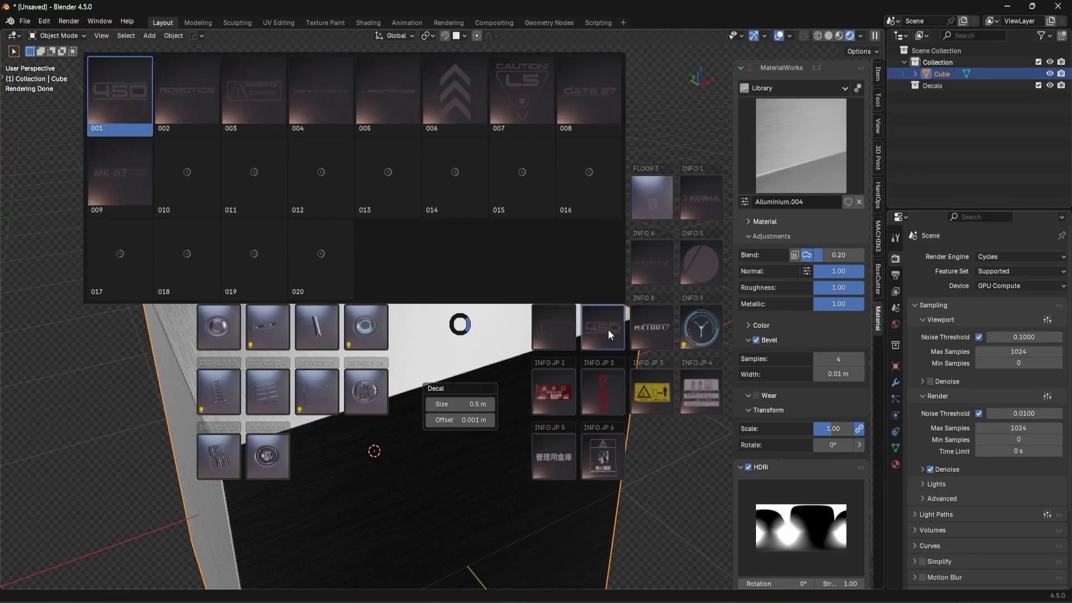
pyautogui.click(608, 333)
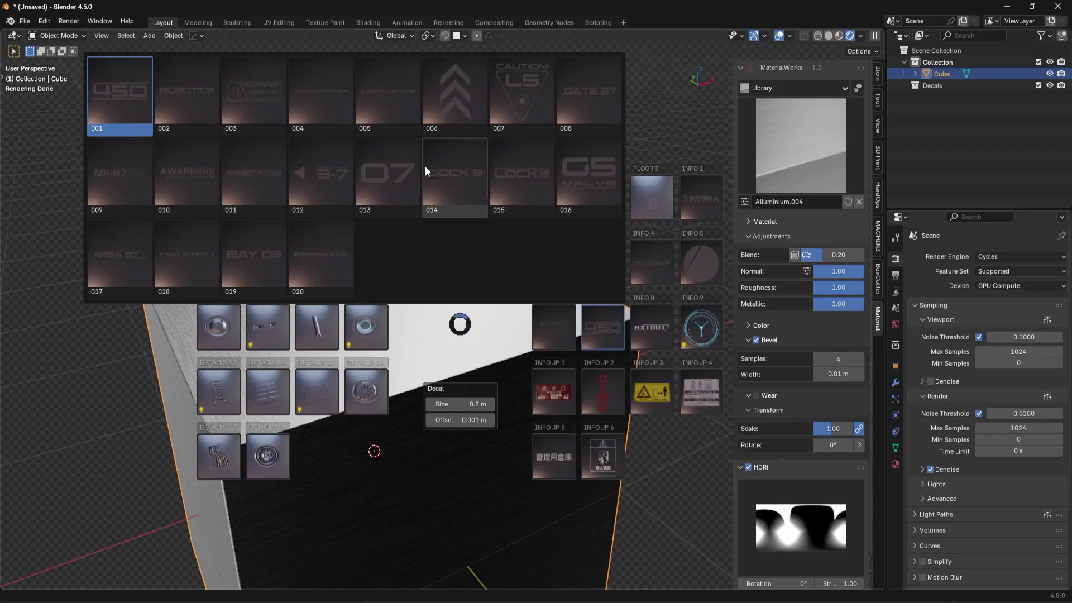
pyautogui.click(119, 85)
pyautogui.moveTo(330, 285); pyautogui.dragTo(357, 312, button='middle')
pyautogui.scroll(4, 525, 411)
pyautogui.press('g')
pyautogui.click(368, 225)
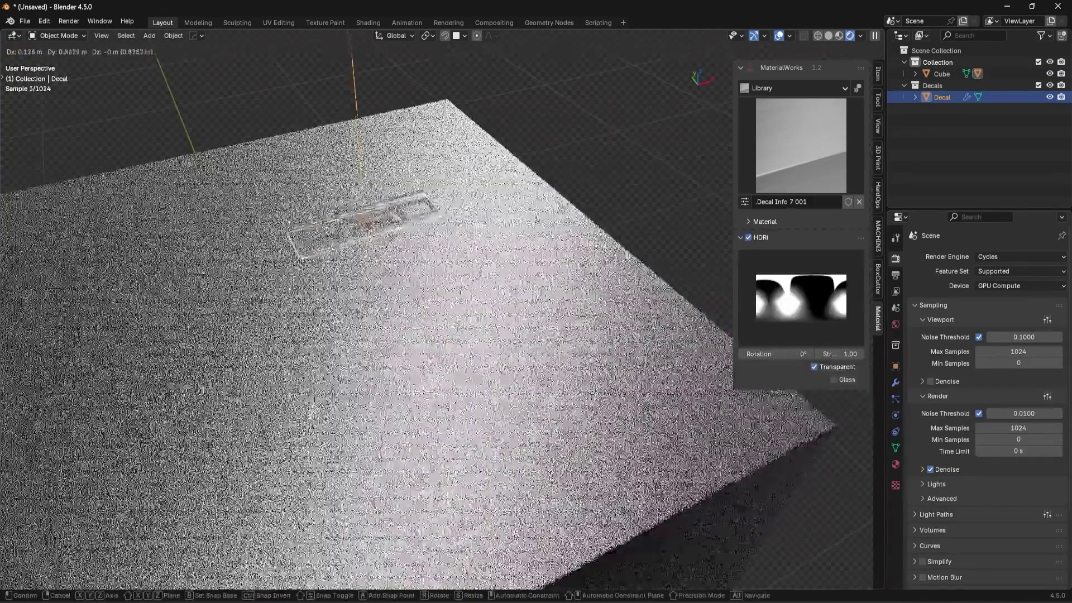
# Add the Info JP 3 decal 020, SWITCH OFF, STOP OPERATION, to the cube's top face and enlarge it about 1.7 times
pyautogui.hotkey('alt', 'd')
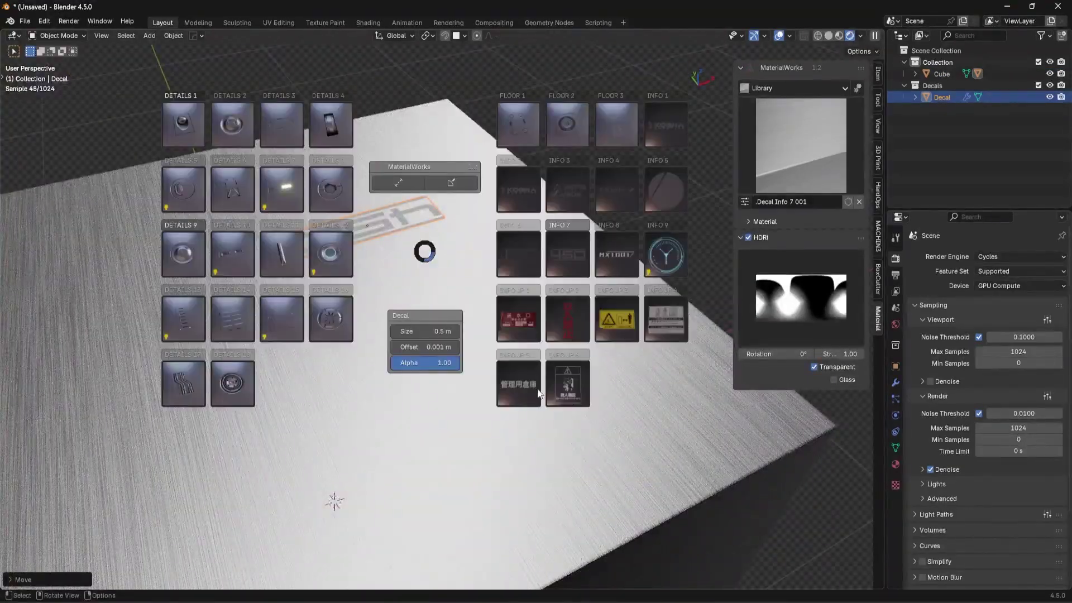
pyautogui.click(562, 320)
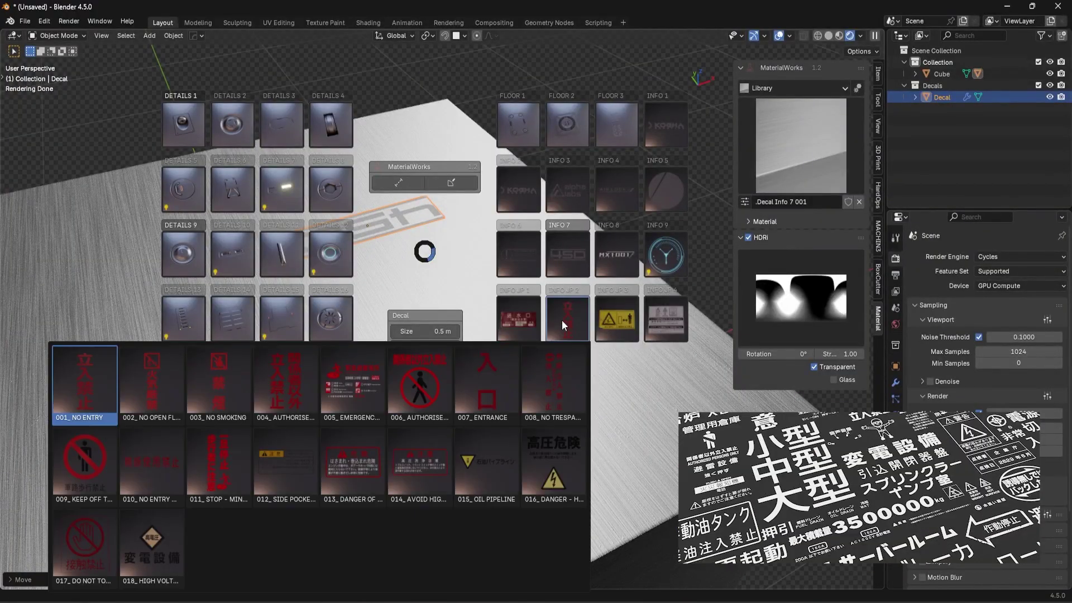
pyautogui.moveTo(618, 323)
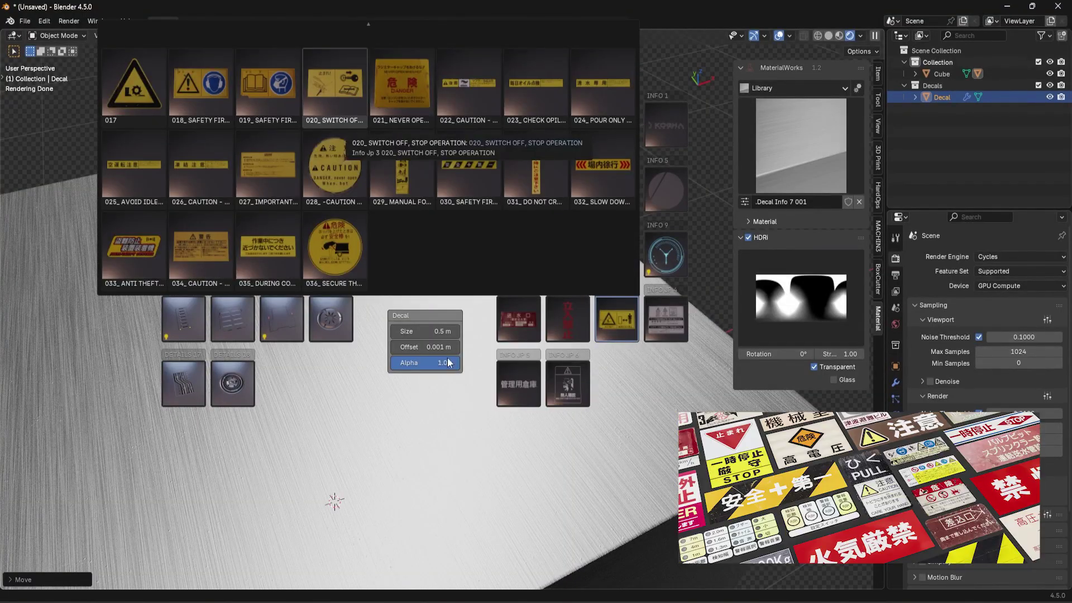
pyautogui.click(360, 96)
pyautogui.press('s')
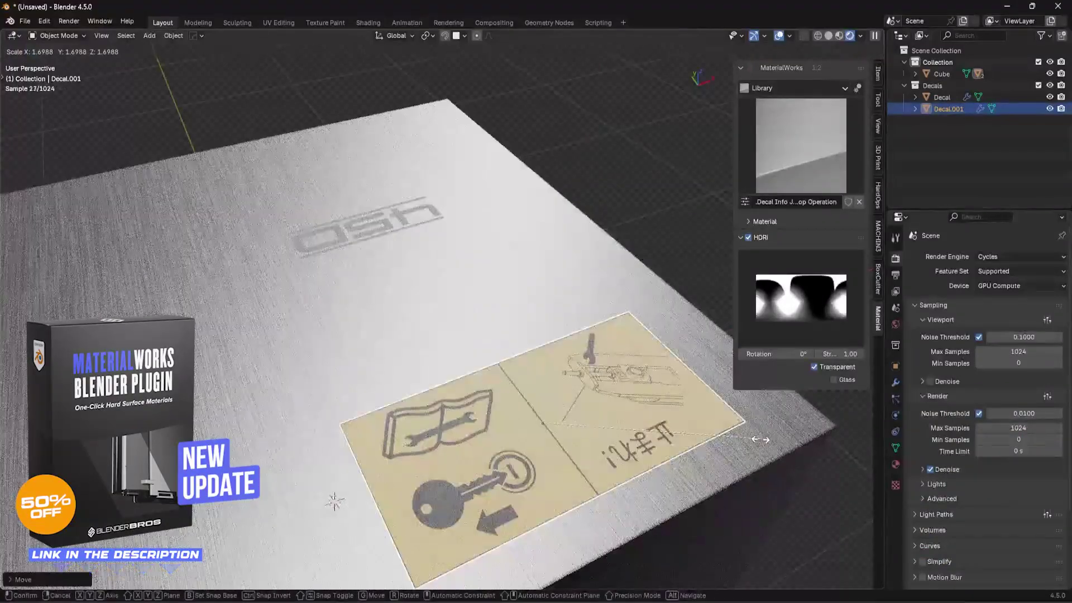
pyautogui.click(481, 363)
# Add a warning decal from the Info JP 4 category, move it near the left corner of the cube's top face, and deselect it
pyautogui.press('d')
pyautogui.click(724, 426)
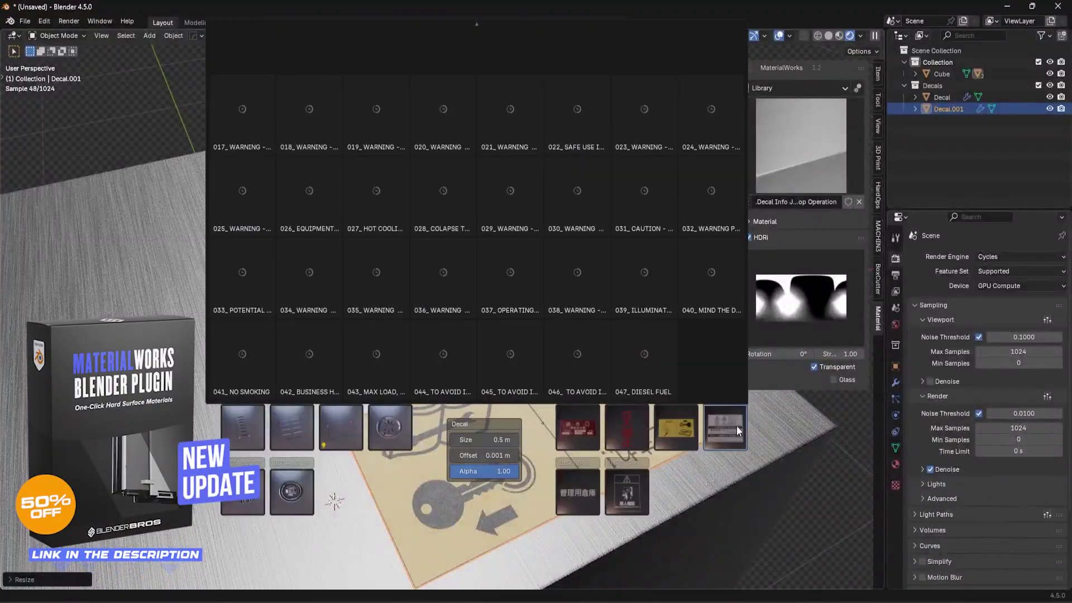
pyautogui.keyDown('shift'); pyautogui.moveTo(451, 360); pyautogui.dragTo(628, 357, button='middle'); pyautogui.keyUp('shift')
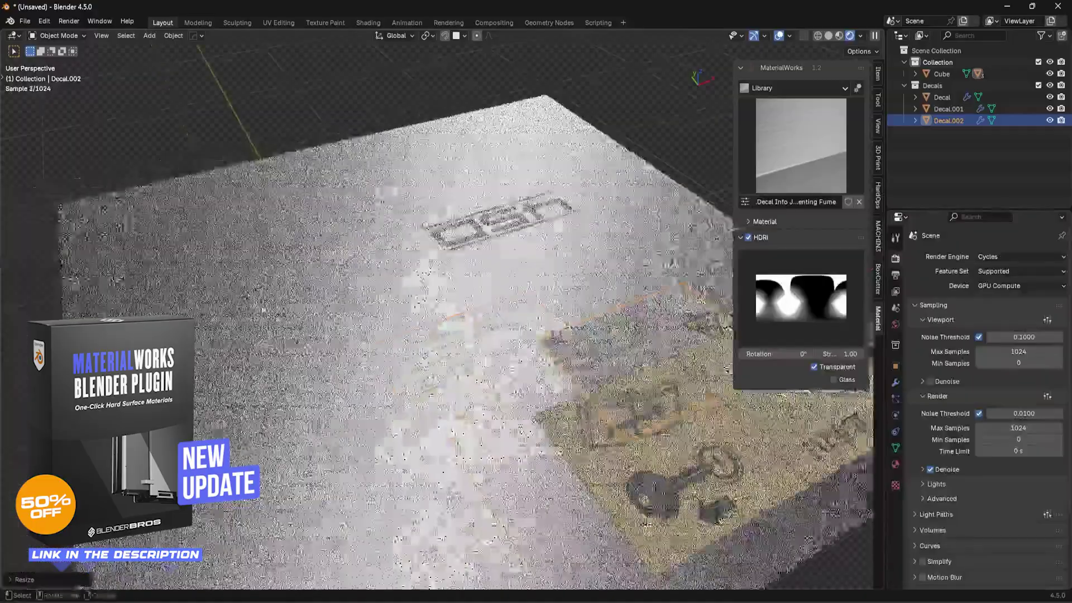
pyautogui.press('g')
pyautogui.click(182, 232)
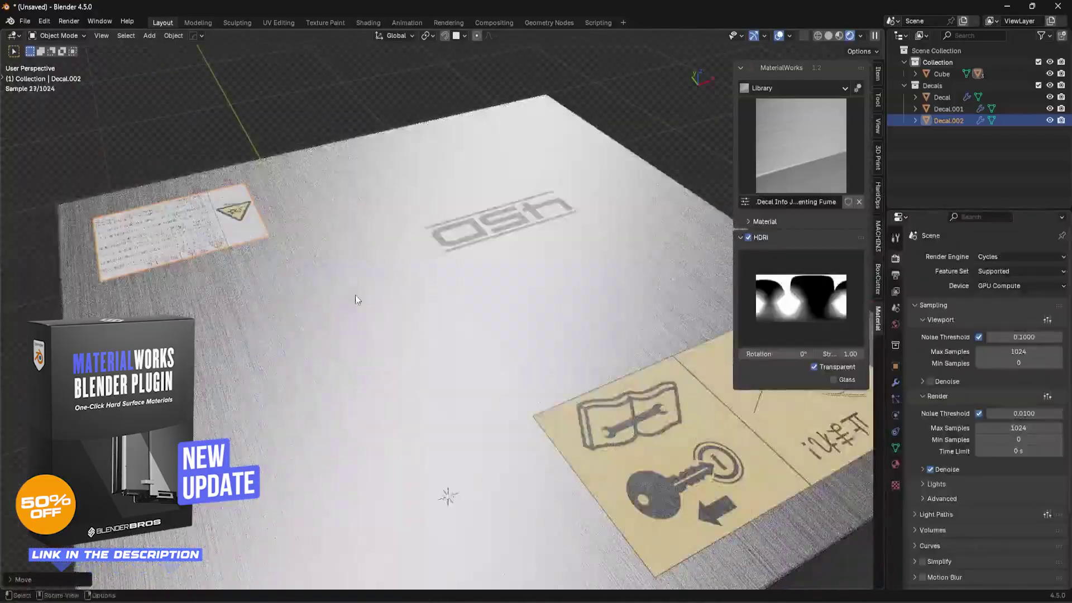
pyautogui.hotkey('alt', 'a')
pyautogui.moveTo(405, 353); pyautogui.dragTo(380, 352, button='middle')
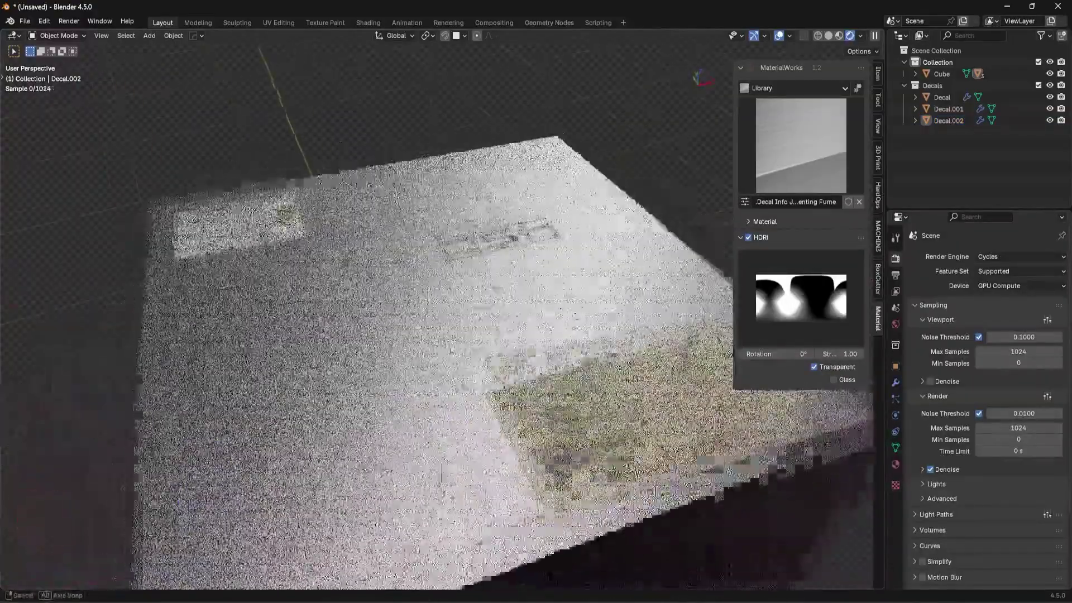
pyautogui.moveTo(451, 352); pyautogui.dragTo(442, 342, button='middle')
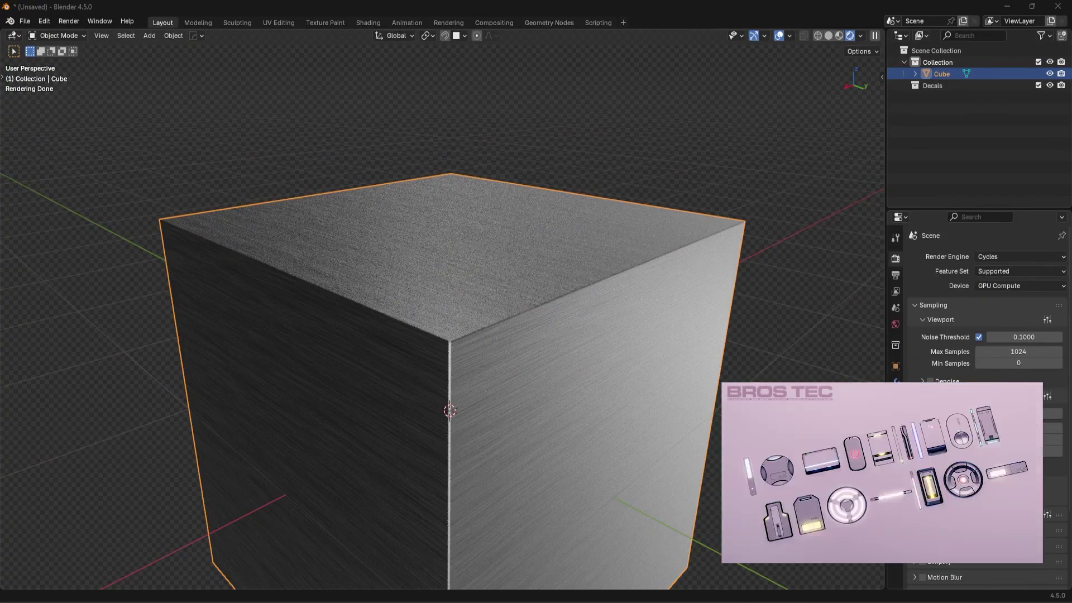
# Cut an edge loop over the cube's top and side faces and bevel it into a wide band
pyautogui.click(545, 286)
pyautogui.hotkey('alt', 'a')
pyautogui.moveTo(629, 278); pyautogui.dragTo(621, 288, button='middle')
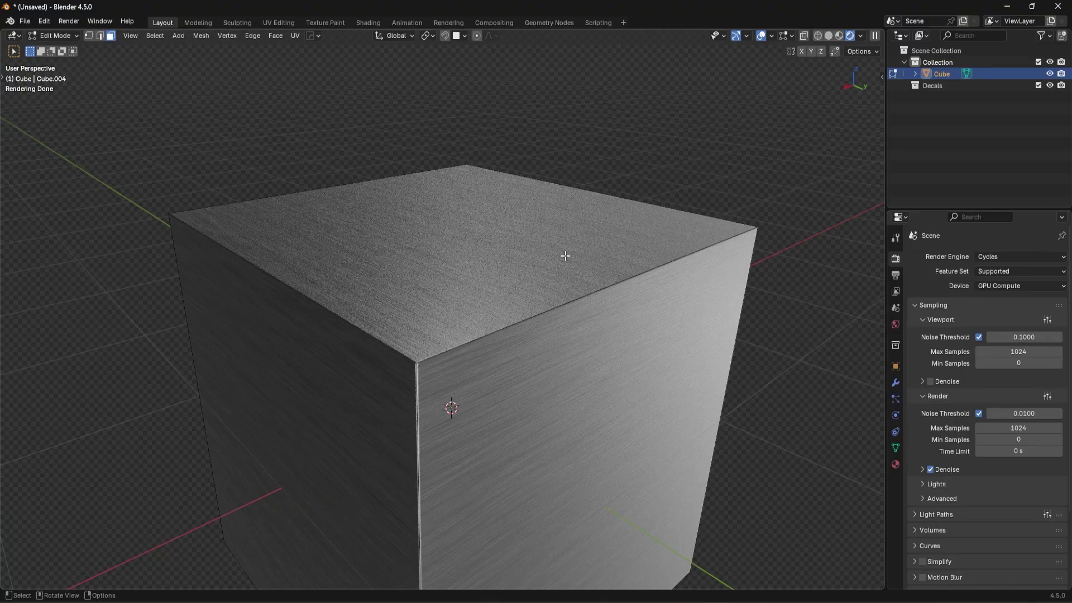
pyautogui.hotkey('ctrl', 'r')
pyautogui.click(581, 287)
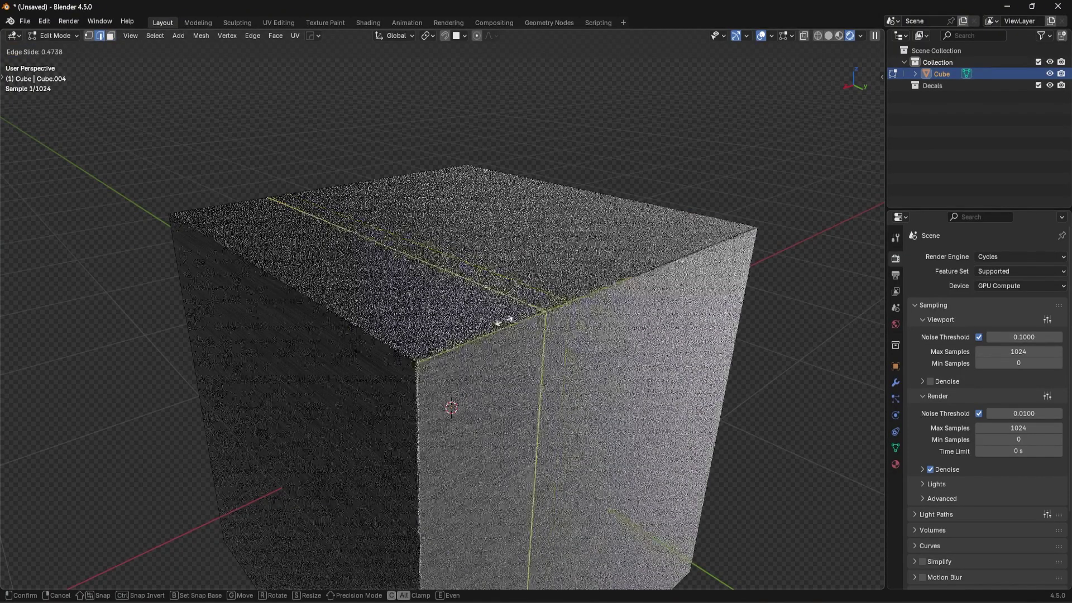
pyautogui.click(598, 342)
pyautogui.hotkey('ctrl', 'b')
pyautogui.click(668, 339)
# Select the complete face loop of the band around the cube in face select mode
pyautogui.press('3')
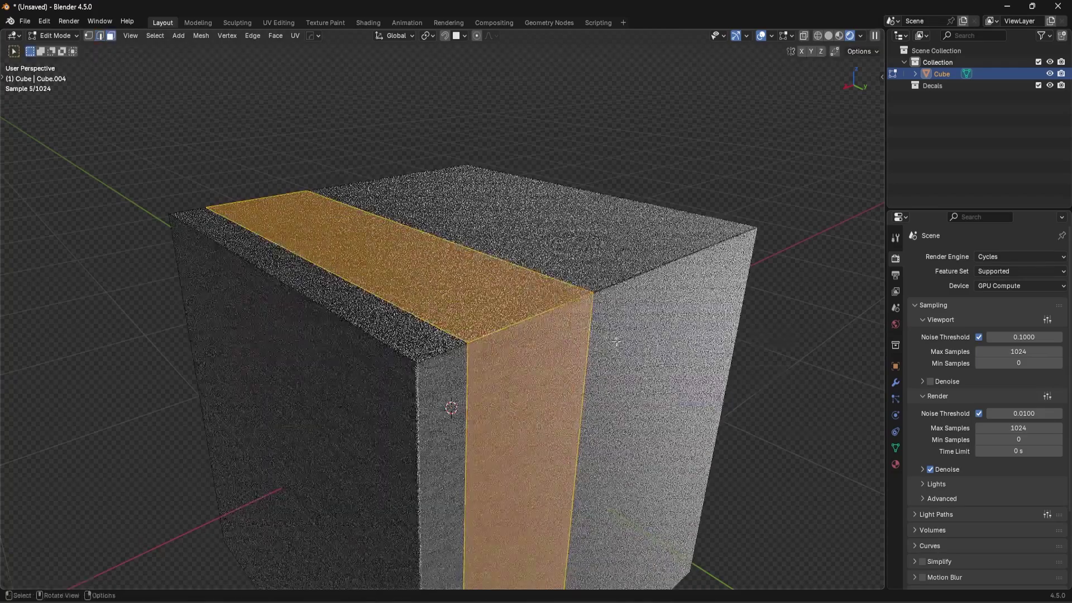
pyautogui.hotkey('alt', 'a')
pyautogui.press('2')
pyautogui.keyDown('alt'); pyautogui.click(469, 378); pyautogui.keyUp('alt')
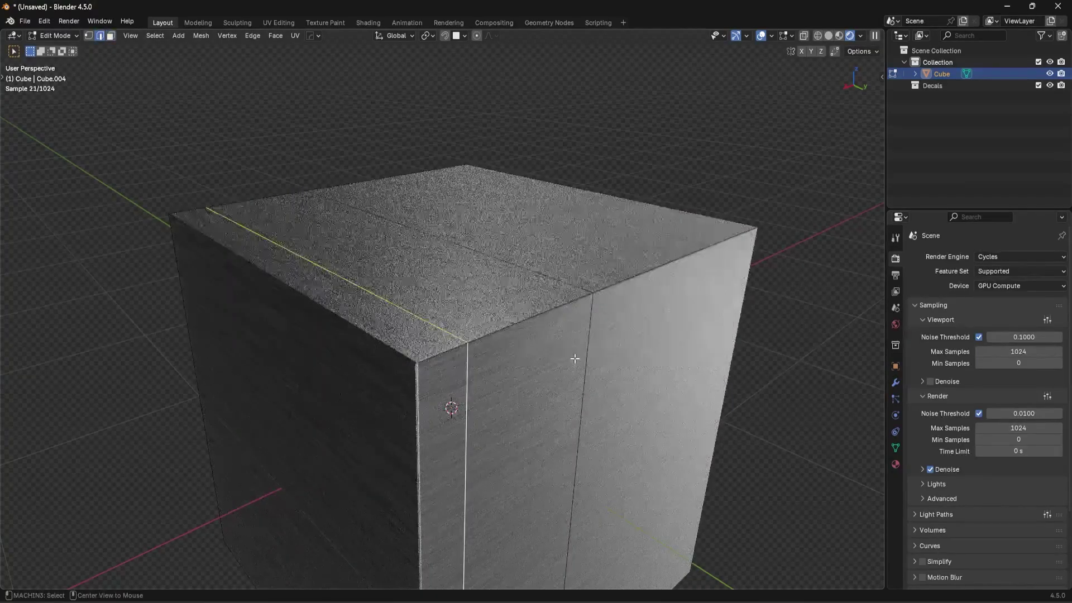
pyautogui.press('3')
pyautogui.keyDown('alt'); pyautogui.click(543, 321); pyautogui.keyUp('alt')
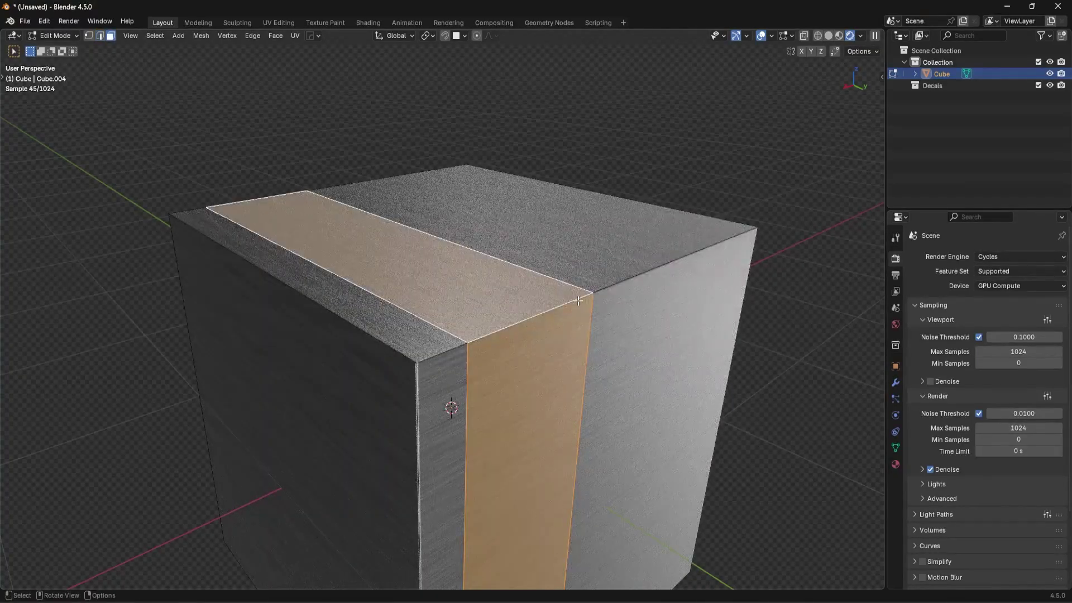
# Cycle through the T 1 trims on the selected band, apply trim 016, and examine it up close
pyautogui.press('d')
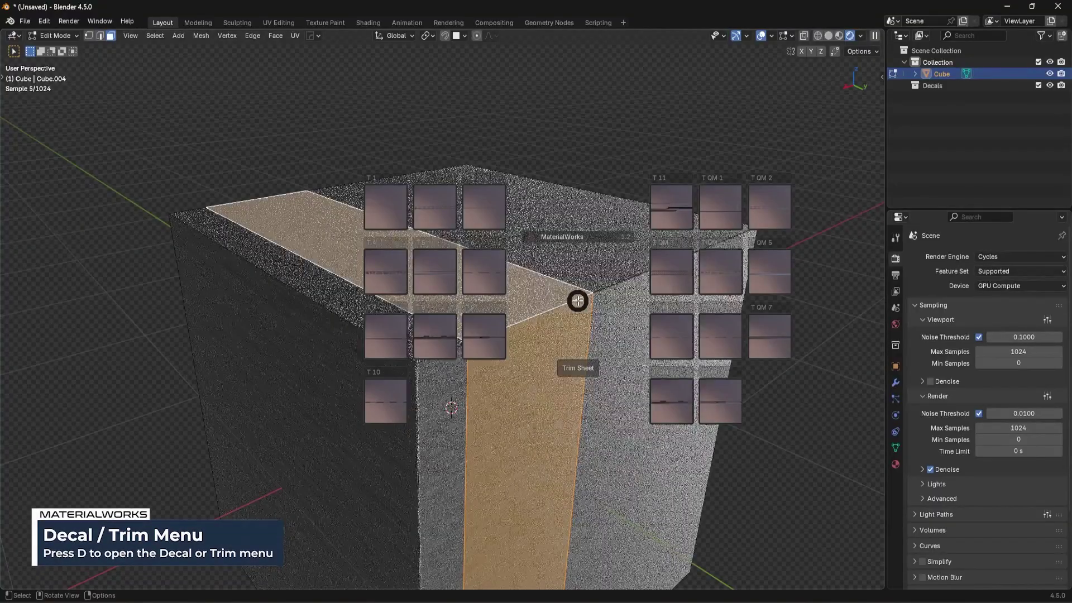
pyautogui.click(394, 206)
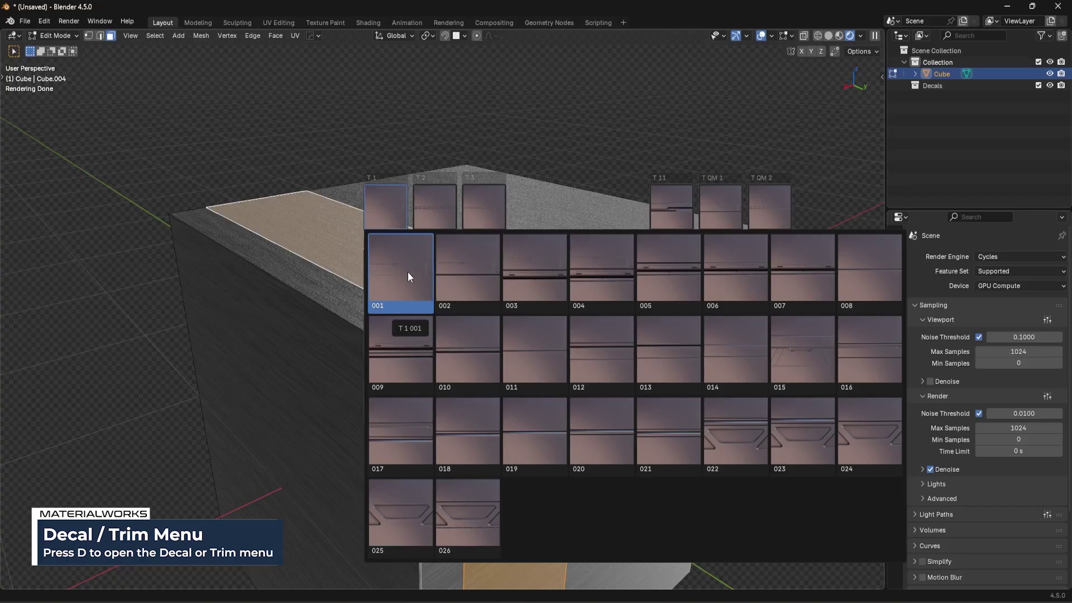
pyautogui.click(408, 275)
pyautogui.scroll(20, 544, 306)
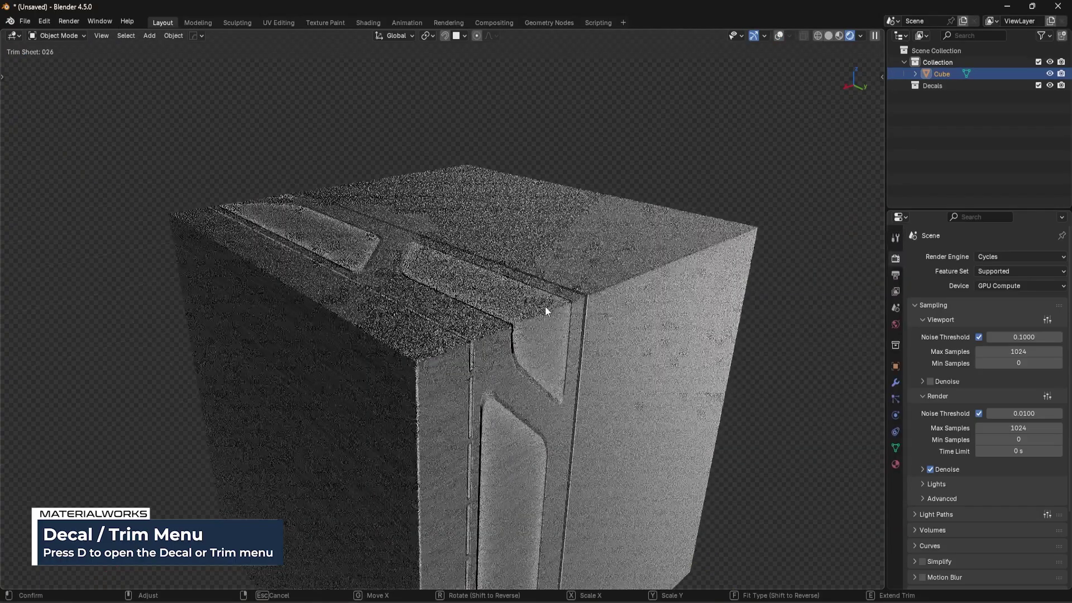
pyautogui.scroll(-1, 545, 306)
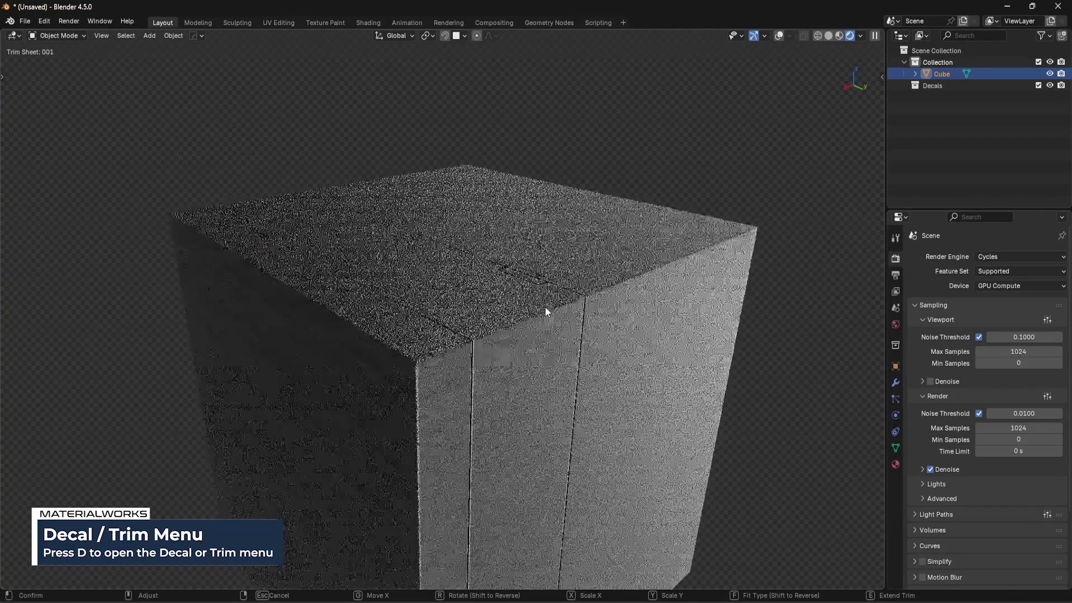
pyautogui.scroll(-7, 545, 307)
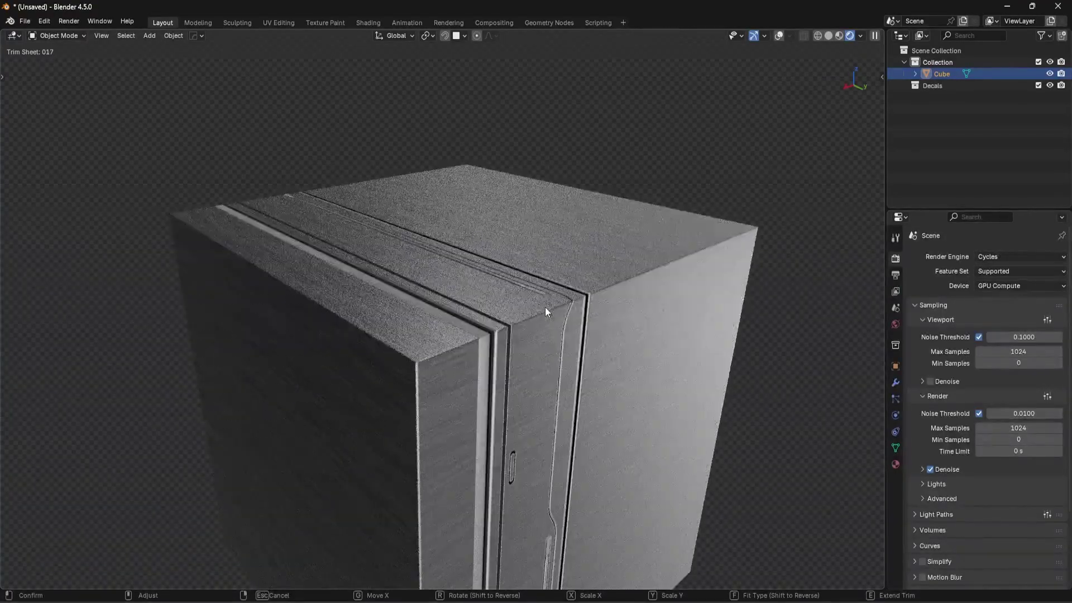
pyautogui.scroll(-1, 544, 307)
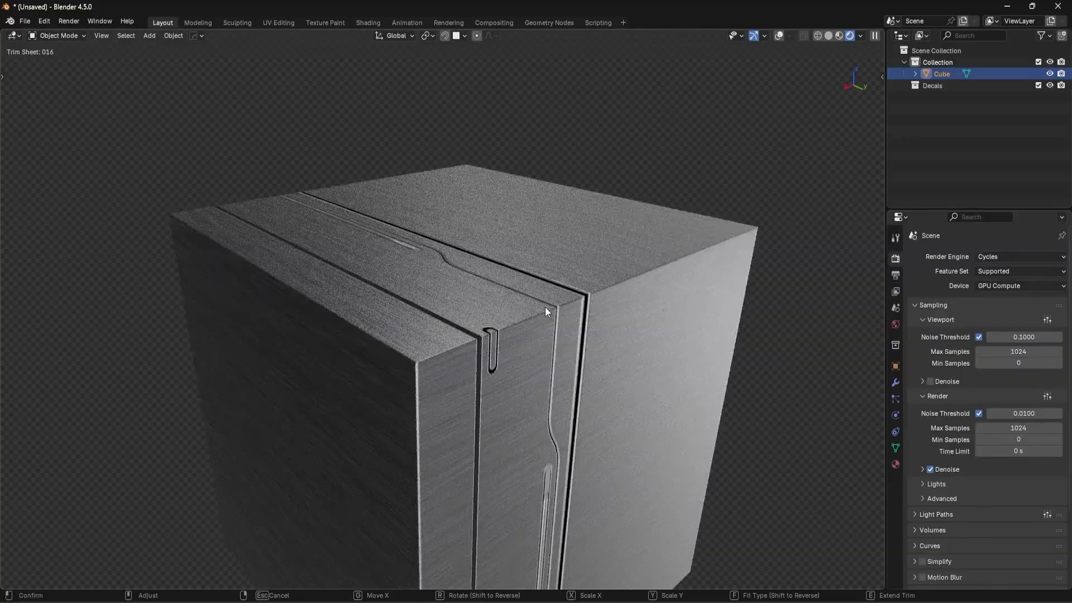
pyautogui.click(545, 306)
pyautogui.scroll(5, 552, 313)
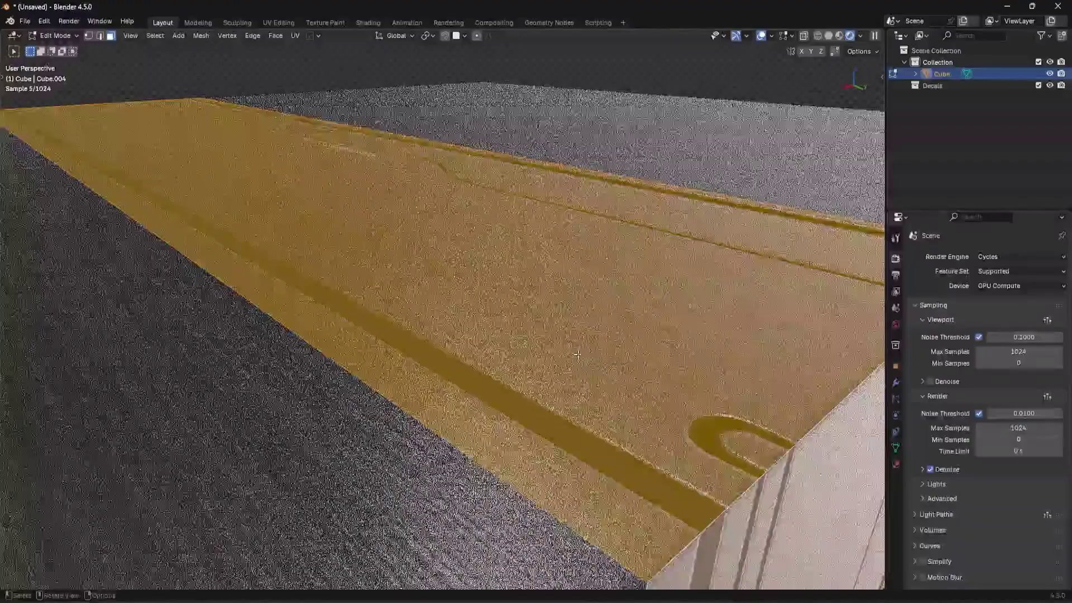
pyautogui.moveTo(602, 330); pyautogui.dragTo(579, 334, button='middle')
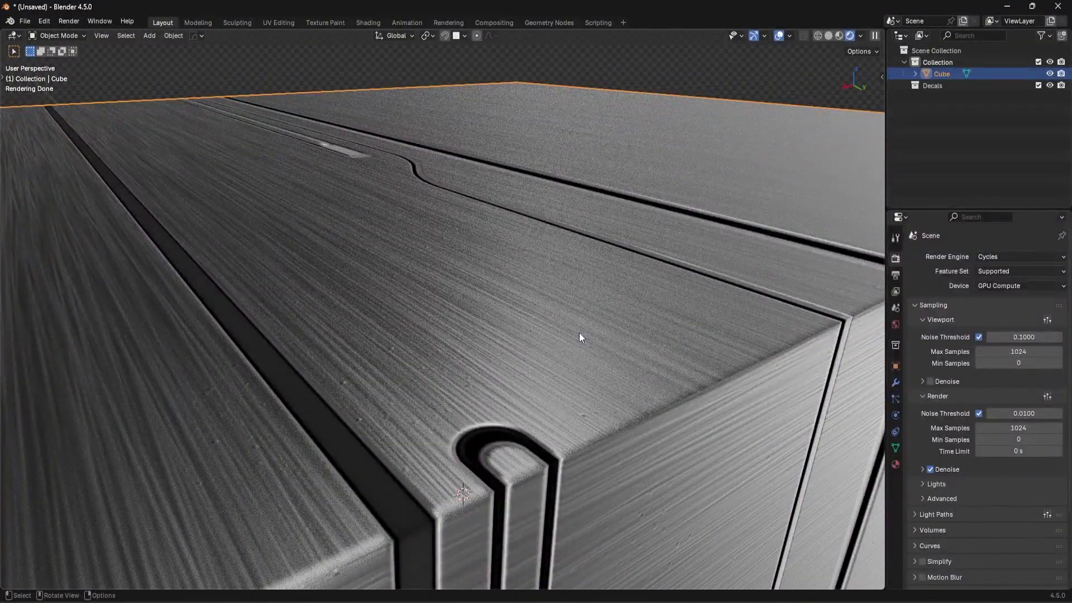
# Delete the trimmed cube in Object Mode and add a new cube mesh in its place
pyautogui.press('Tab')
pyautogui.scroll(-5, 579, 333)
pyautogui.moveTo(726, 310); pyautogui.dragTo(546, 247, button='middle')
pyautogui.moveTo(481, 389); pyautogui.dragTo(498, 363, button='middle')
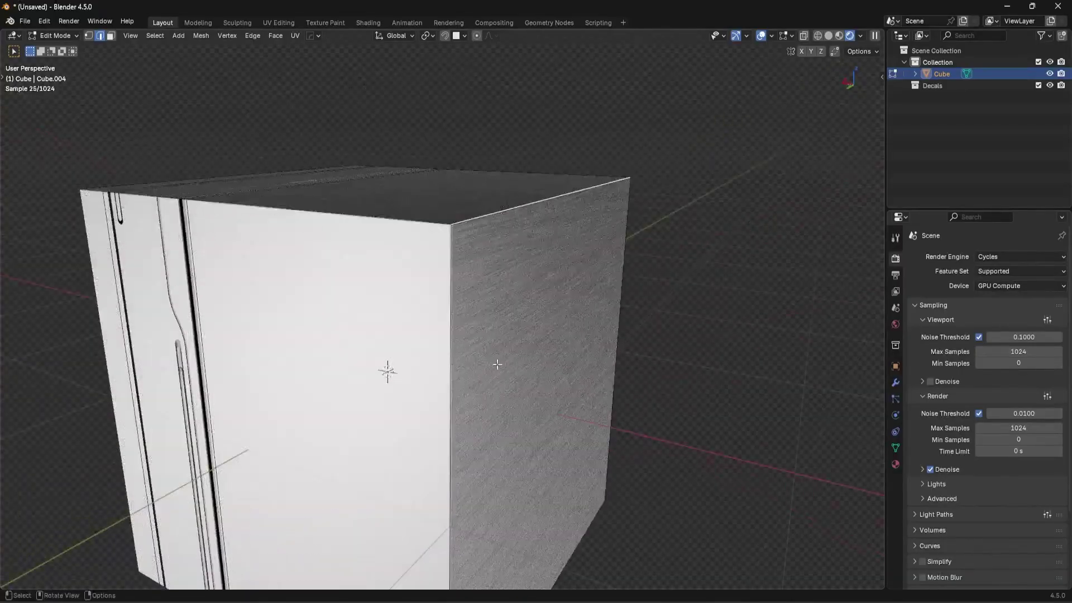
pyautogui.press('Tab')
pyautogui.click(508, 286)
pyautogui.press('Delete')
pyautogui.hotkey('shift', 'a')
pyautogui.moveTo(505, 279)
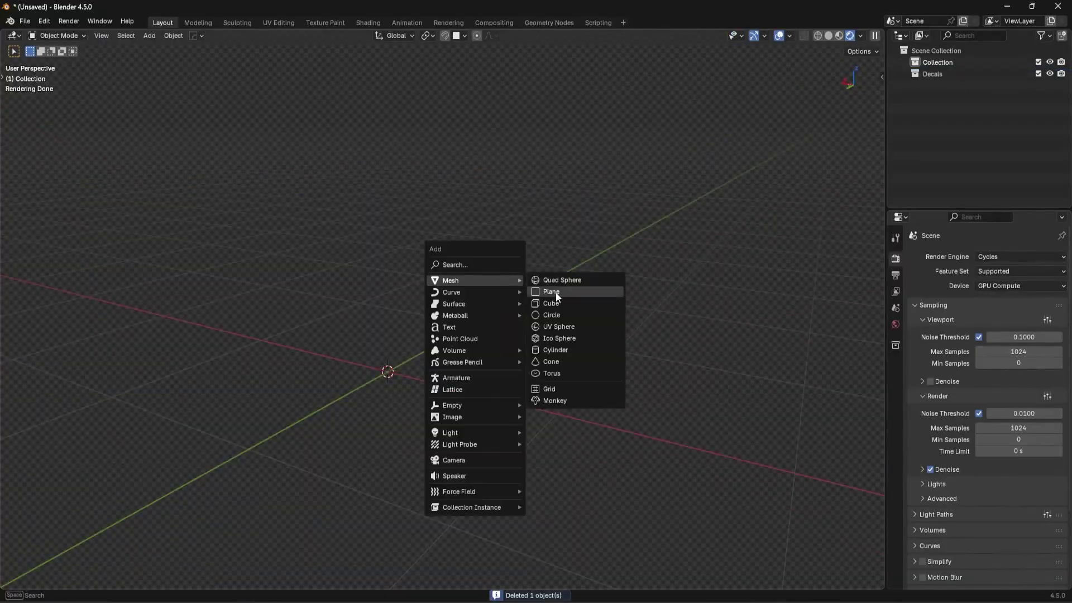
pyautogui.click(555, 292)
# Apply the Carbon Fiber library material to the new cube and view it from another side
pyautogui.press('n')
pyautogui.click(785, 143)
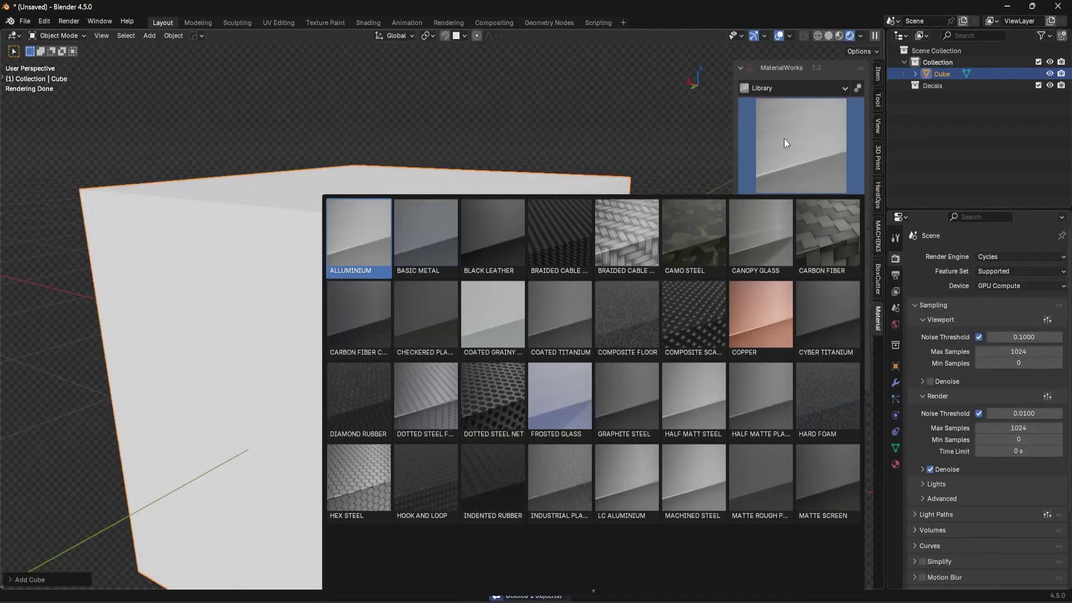
pyautogui.click(813, 237)
pyautogui.moveTo(413, 296); pyautogui.dragTo(515, 317, button='middle')
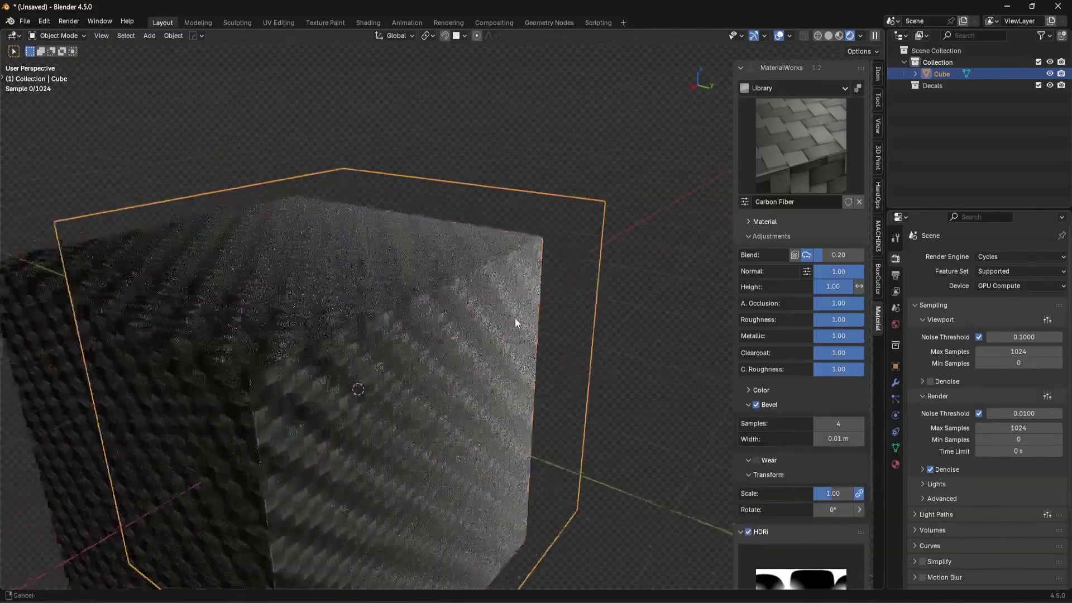
# Bevel the cube's upper front edge into a wide, multi-segment rounded corner
pyautogui.press('Tab')
pyautogui.click(457, 263)
pyautogui.hotkey('ctrl', 'b')
pyautogui.scroll(8, 571, 343)
pyautogui.click(564, 352)
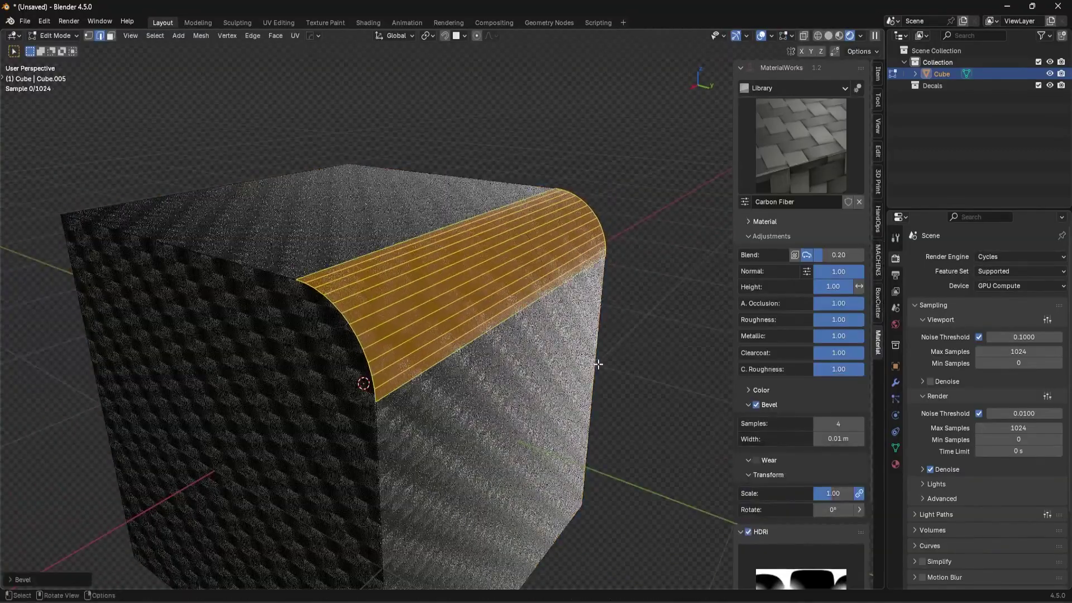
# Shade the bevelled cube with Shade Auto Smooth in Object Mode and view it from another side
pyautogui.press('Tab')
pyautogui.rightClick(527, 283)
pyautogui.click(532, 287)
pyautogui.moveTo(530, 288); pyautogui.dragTo(473, 330, button='middle')
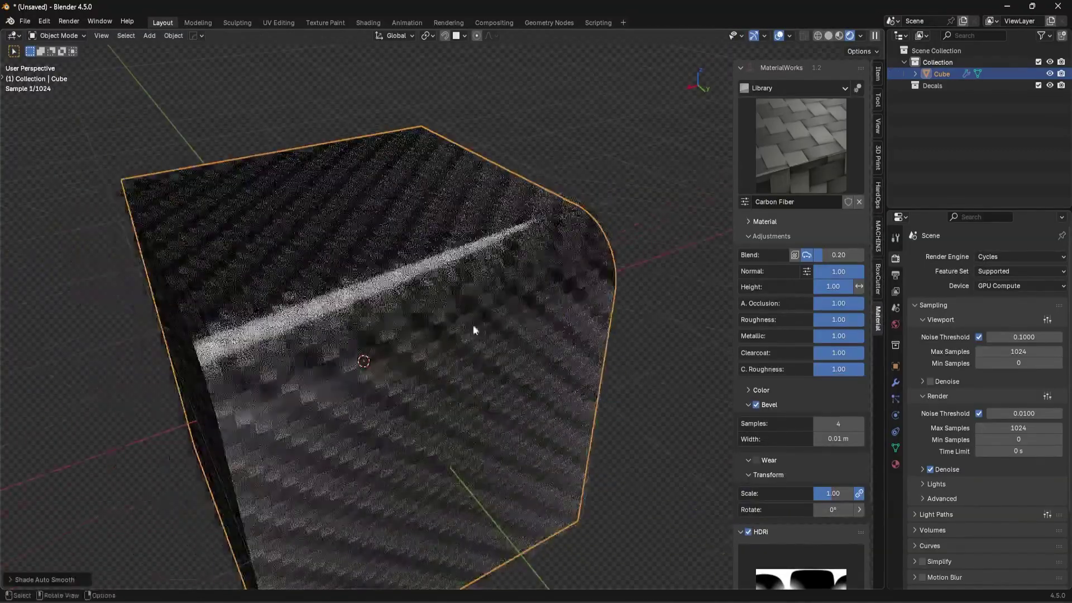
# Add a loop cut across the rounded edge near one side of the cube and bevel it into a single-segment band
pyautogui.press('Tab')
pyautogui.hotkey('ctrl', 'r')
pyautogui.click(379, 279)
pyautogui.click(266, 291)
pyautogui.hotkey('ctrl', 'b')
pyautogui.scroll(-8, 420, 339)
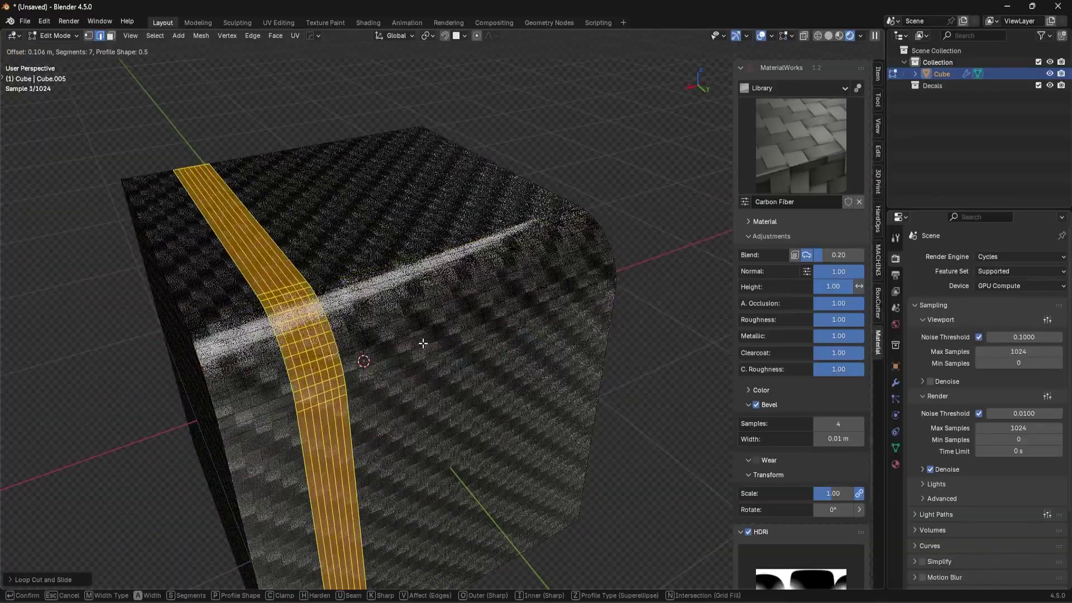
pyautogui.click(425, 343)
# Zoom in on the new band and switch to face select mode with the band's faces selected
pyautogui.keyDown('shift'); pyautogui.moveTo(371, 357); pyautogui.dragTo(450, 331, button='middle'); pyautogui.keyUp('shift')
pyautogui.scroll(5, 440, 318)
pyautogui.press('Tab')
pyautogui.click(375, 406)
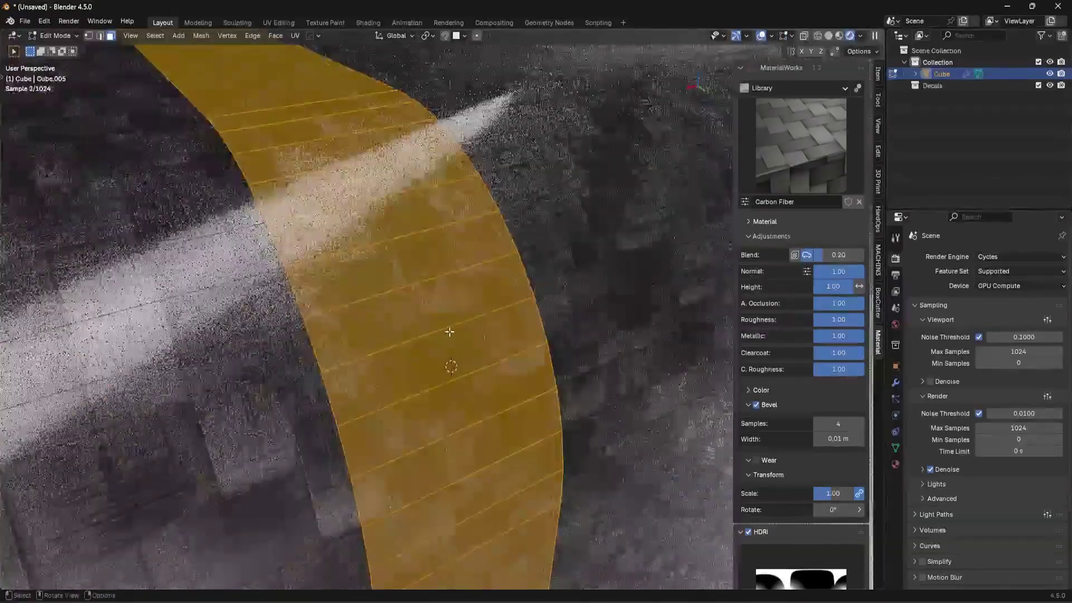
pyautogui.press('d')
pyautogui.click(565, 339)
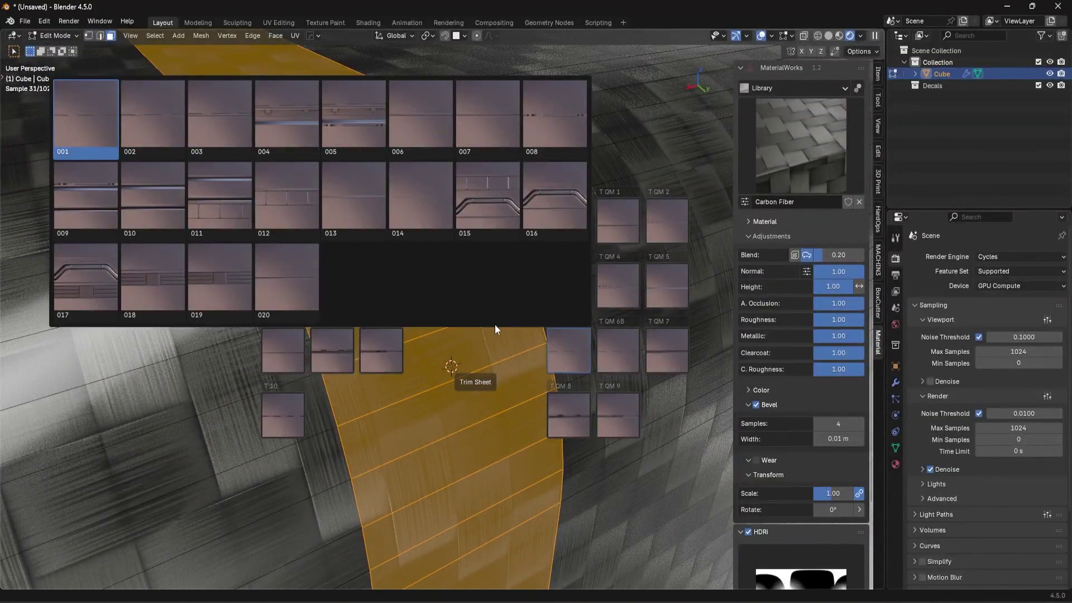
pyautogui.press('Return')
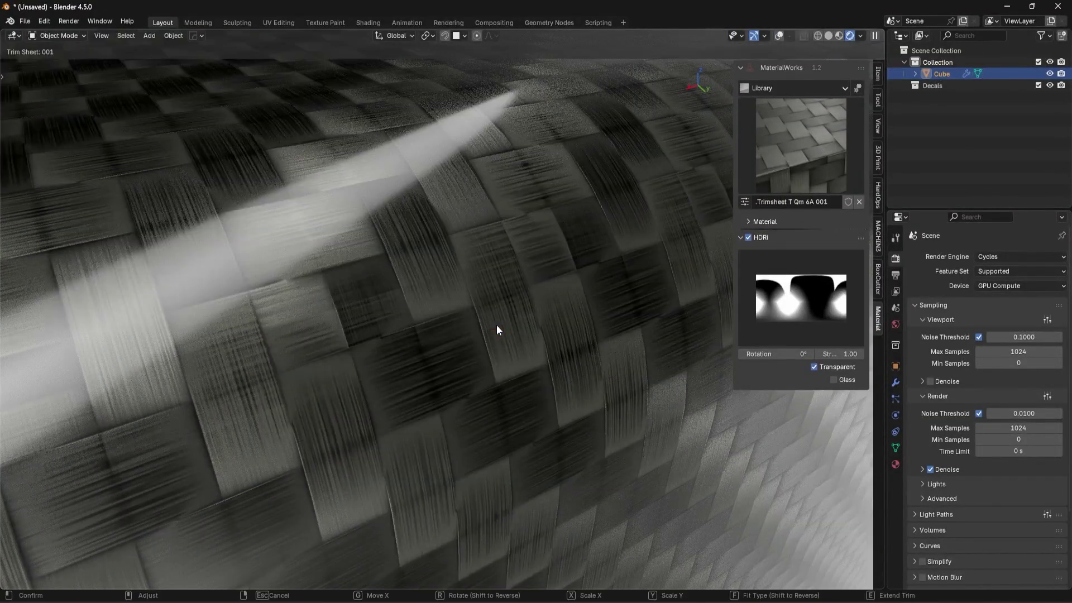
pyautogui.scroll(-1, 497, 325)
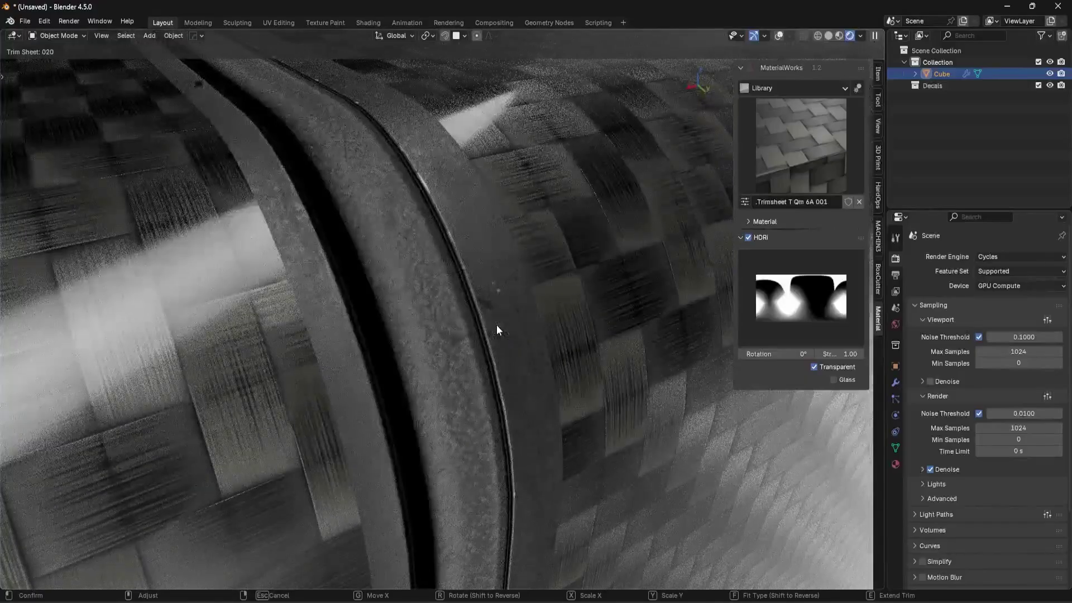
pyautogui.press('Escape')
# Cycle through the T 2 trims on the selected band, starting from 001, and apply one with curved panel outlines
pyautogui.scroll(-5, 491, 320)
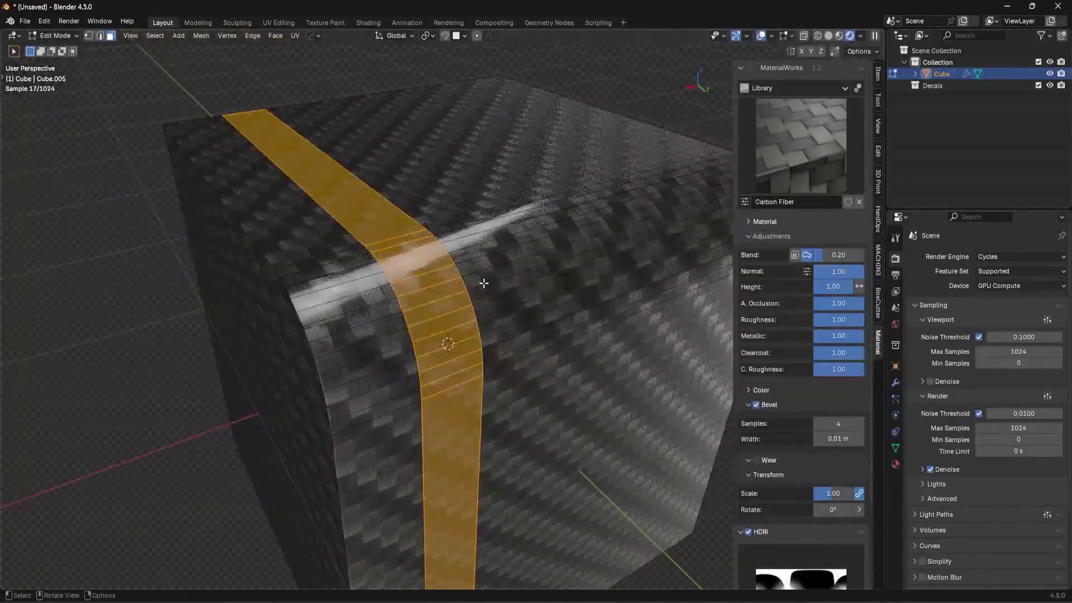
pyautogui.hotkey('shift', 'w')
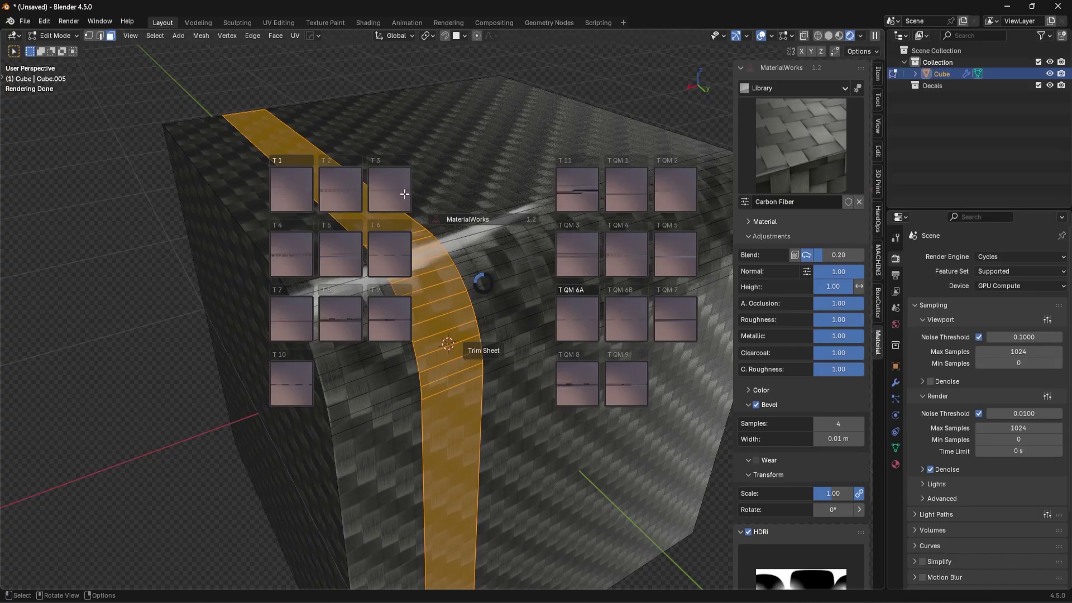
pyautogui.click(339, 186)
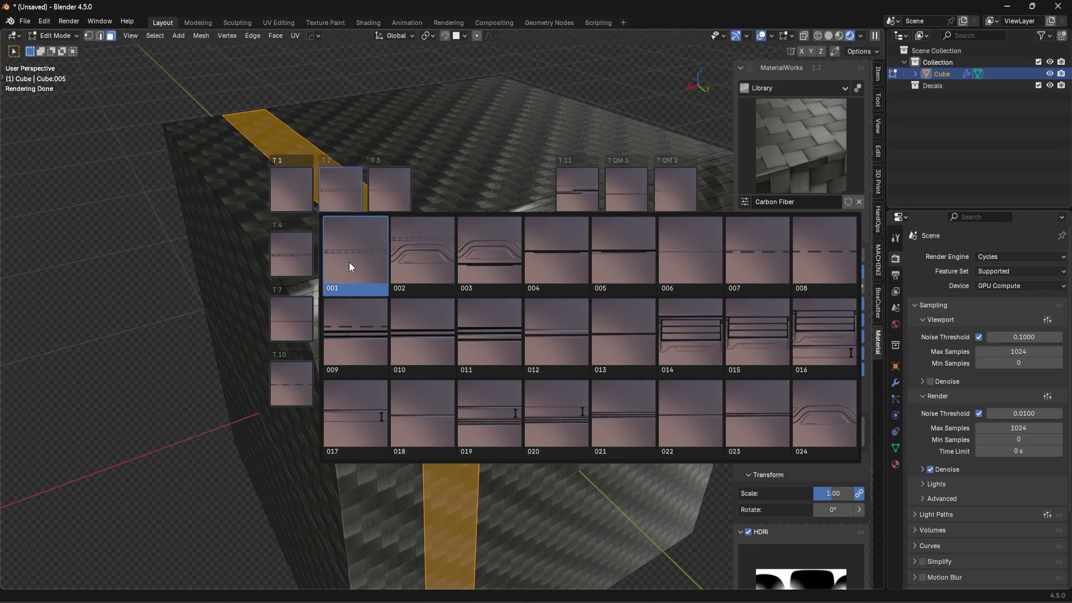
pyautogui.click(349, 262)
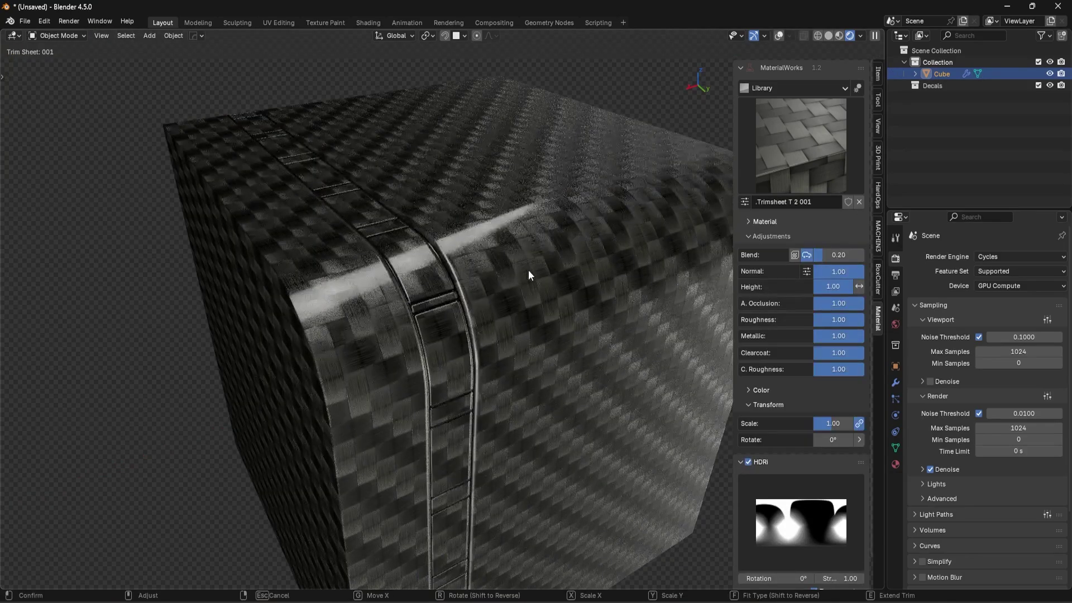
pyautogui.scroll(-17, 528, 270)
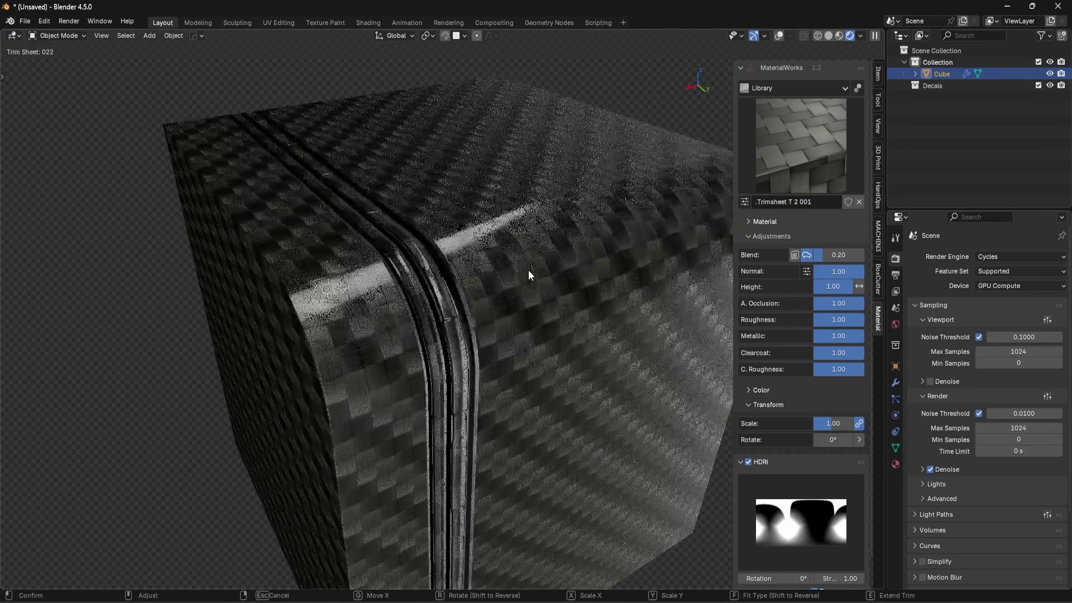
pyautogui.scroll(6, 528, 270)
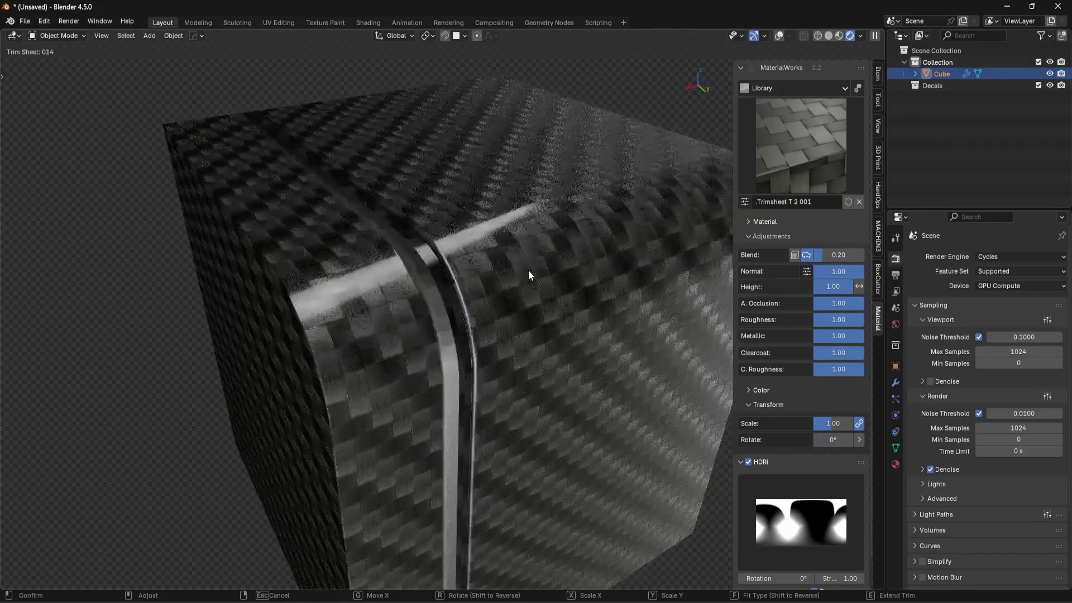
pyautogui.scroll(2, 528, 270)
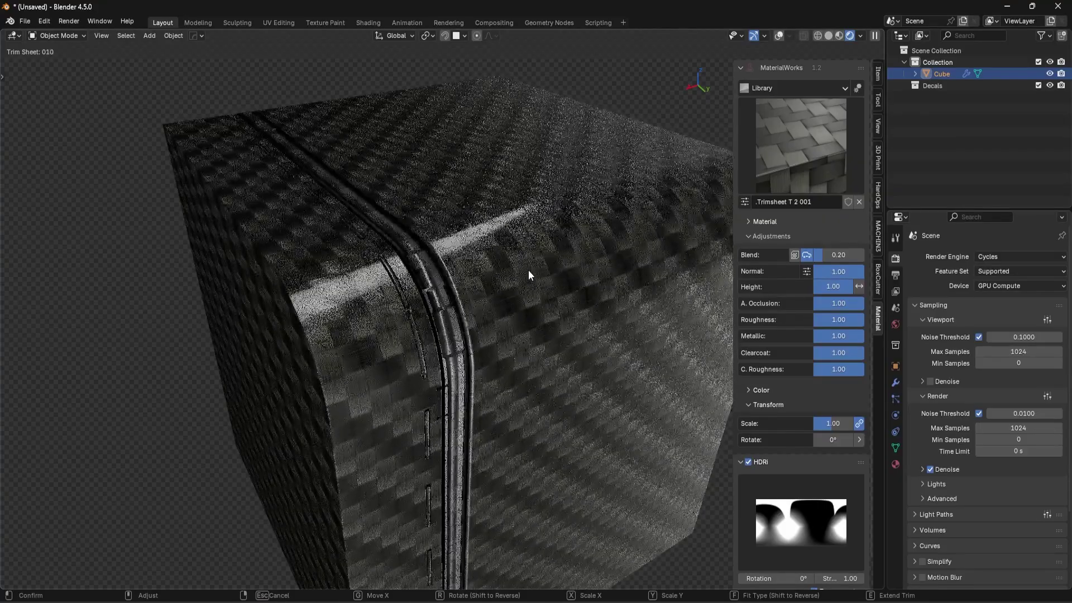
pyautogui.scroll(1, 528, 270)
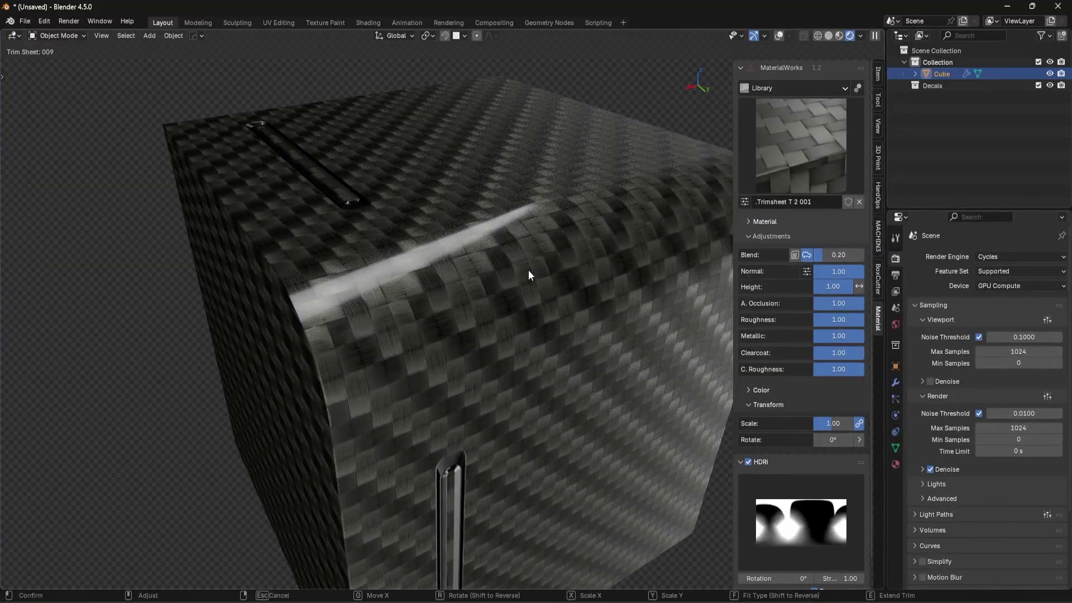
pyautogui.scroll(4, 528, 269)
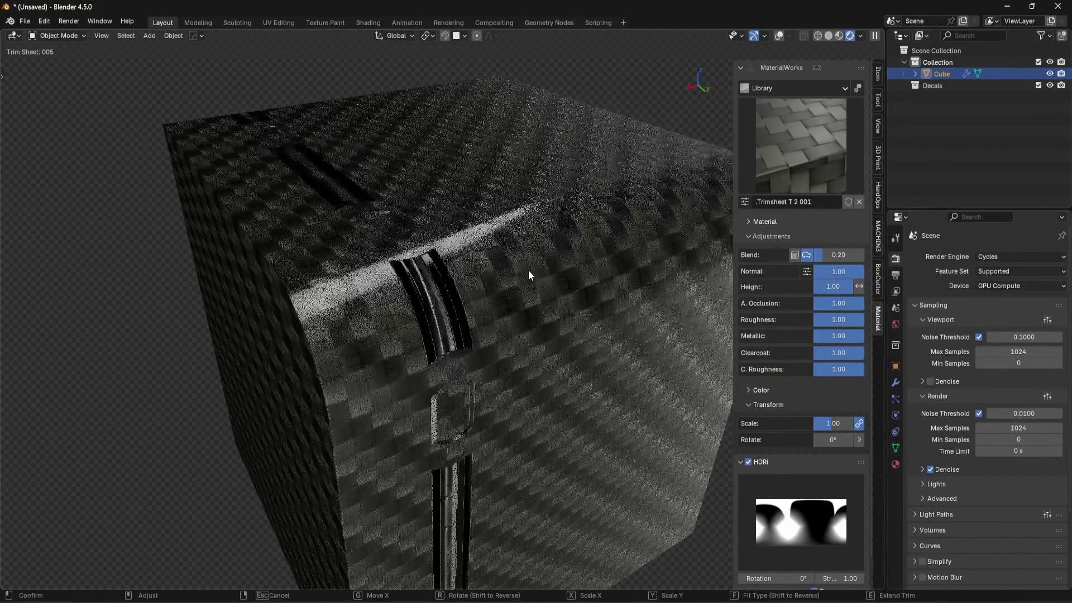
pyautogui.scroll(3, 528, 270)
pyautogui.click(528, 269)
# Return to Object Mode and examine up close how the trim runs over the rounded carbon fiber edge
pyautogui.scroll(8, 537, 295)
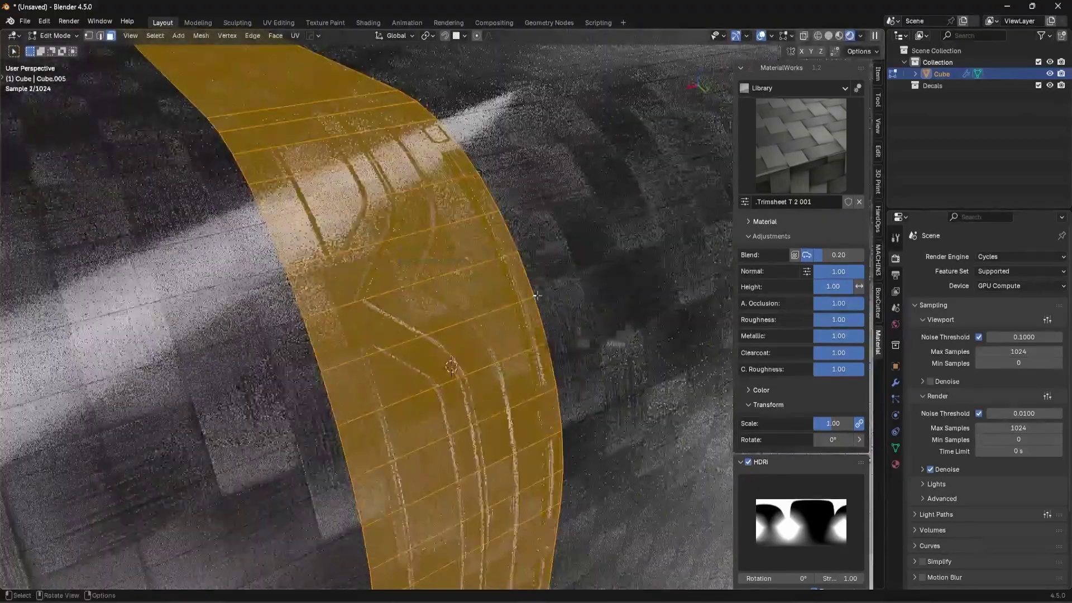
pyautogui.press('Tab')
pyautogui.moveTo(524, 239); pyautogui.dragTo(470, 271, button='middle')
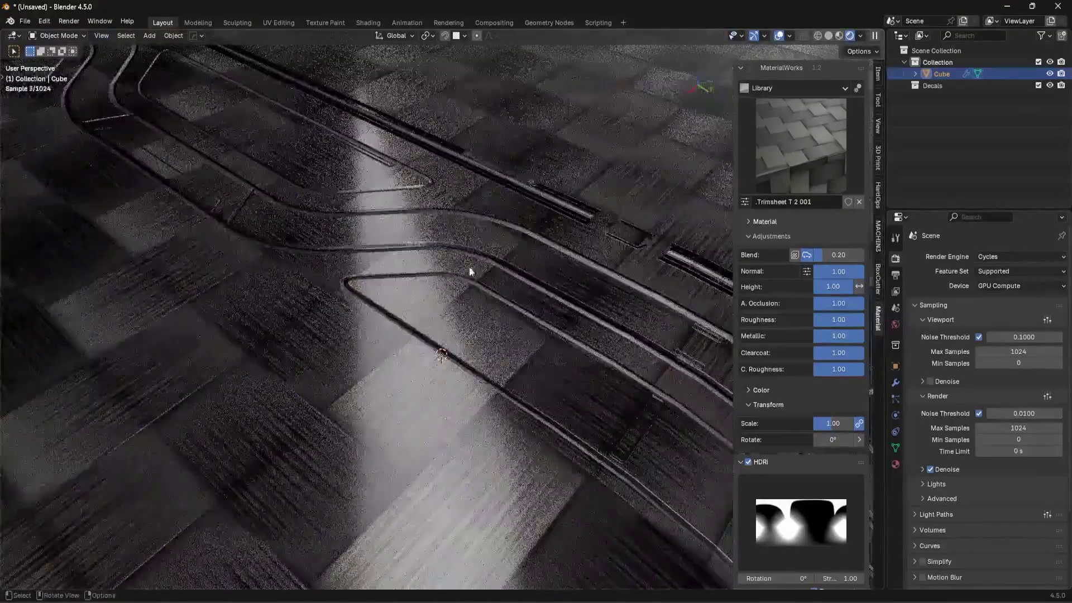
pyautogui.moveTo(507, 241); pyautogui.dragTo(497, 252, button='middle')
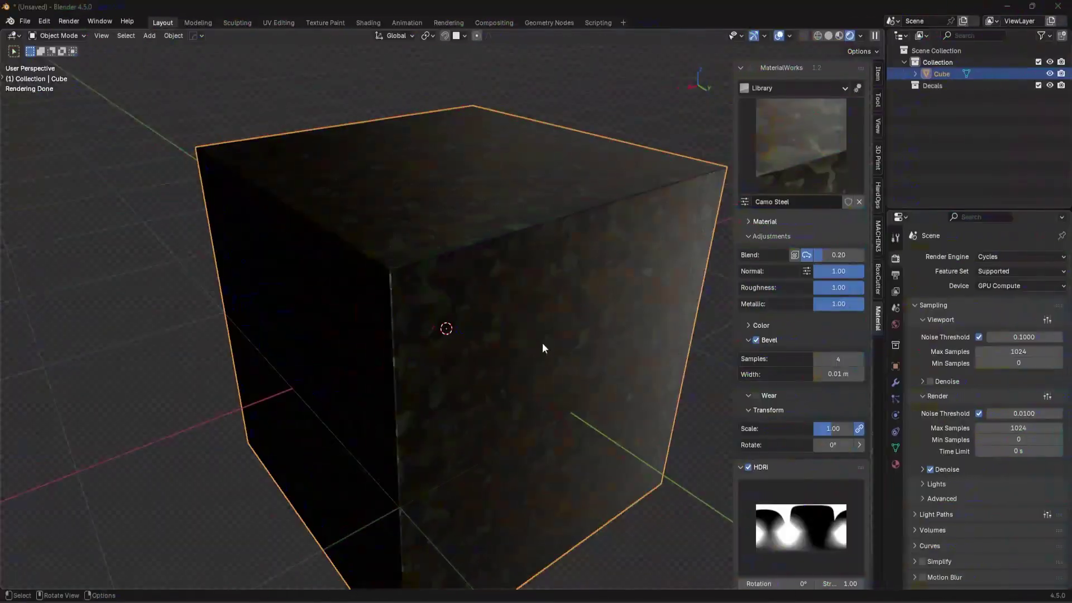
# Add a loop cut to the Camo Steel cube close to its front vertical edge
pyautogui.moveTo(553, 233); pyautogui.dragTo(555, 233, button='middle')
pyautogui.press('Tab')
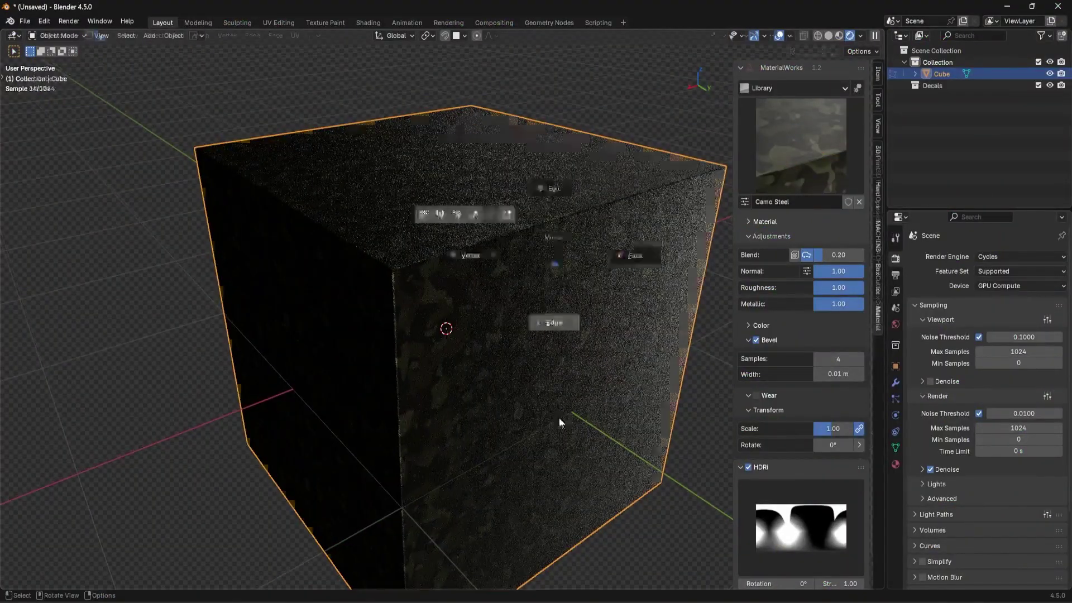
pyautogui.hotkey('ctrl', 'r')
pyautogui.click(531, 224)
pyautogui.click(431, 263)
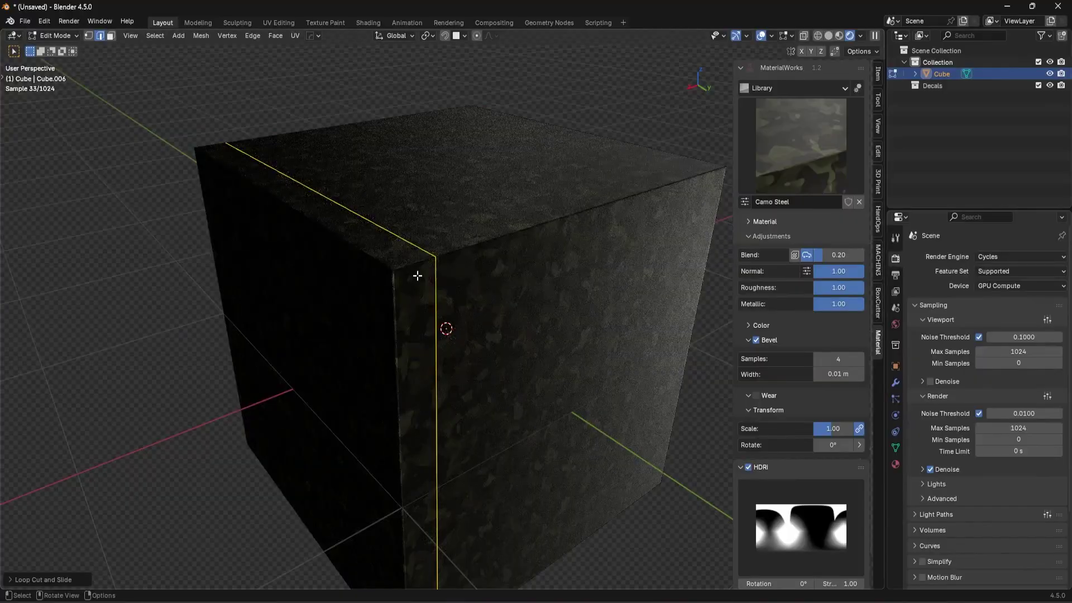
# Select the face loop of the narrow strip beside the cube's edge in face select mode
pyautogui.scroll(2, 415, 275)
pyautogui.press('3')
pyautogui.keyDown('alt'); pyautogui.click(395, 210); pyautogui.keyUp('alt')
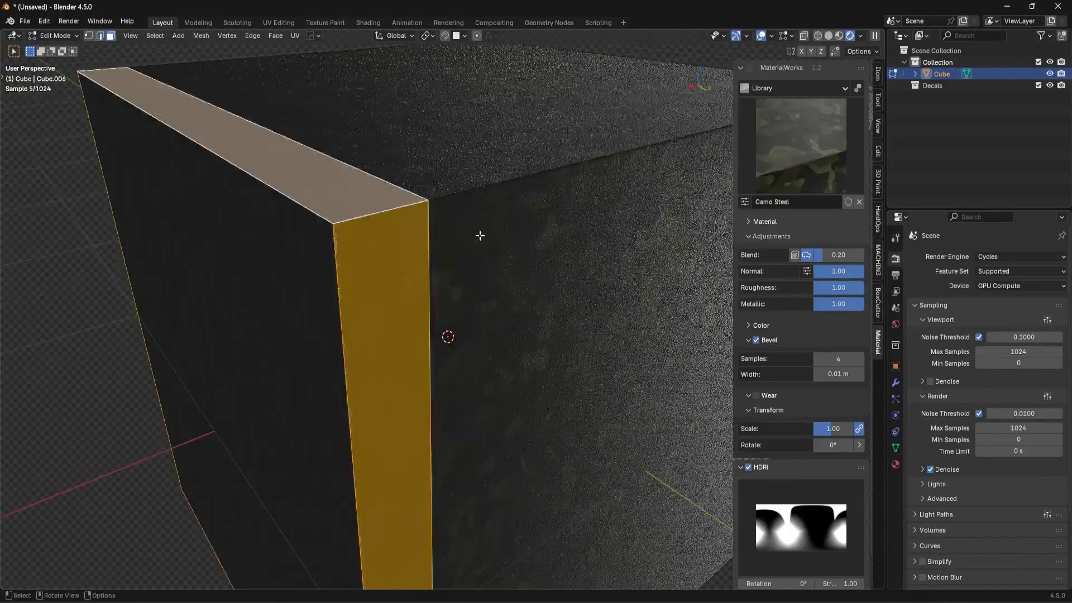
pyautogui.moveTo(480, 236); pyautogui.dragTo(514, 248, button='middle')
# Cycle through the T 3 trims on the selected strip and apply one with thin panel lines
pyautogui.press('d')
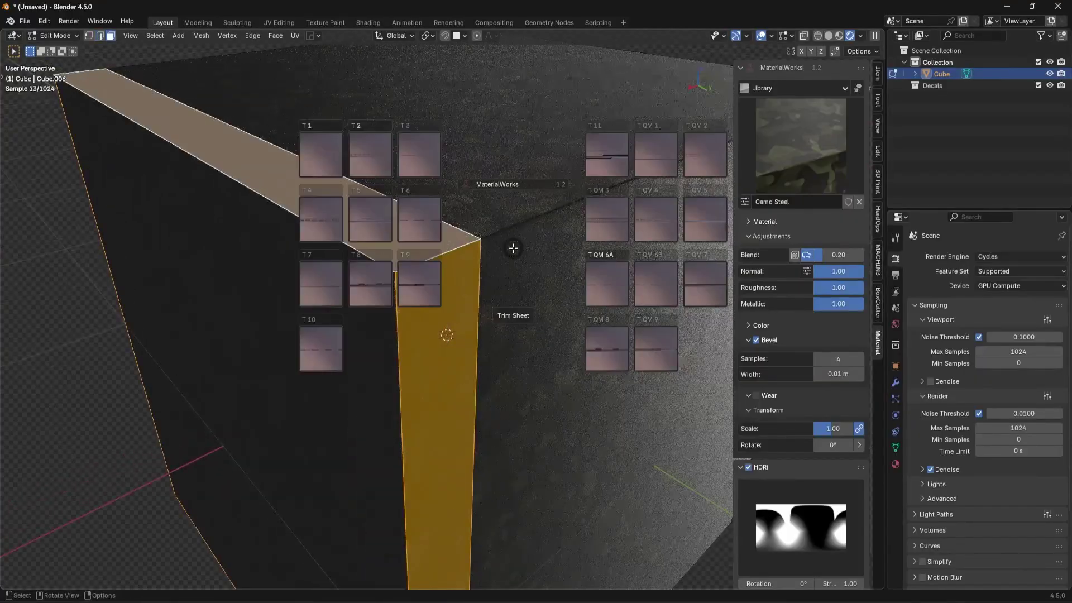
pyautogui.click(420, 154)
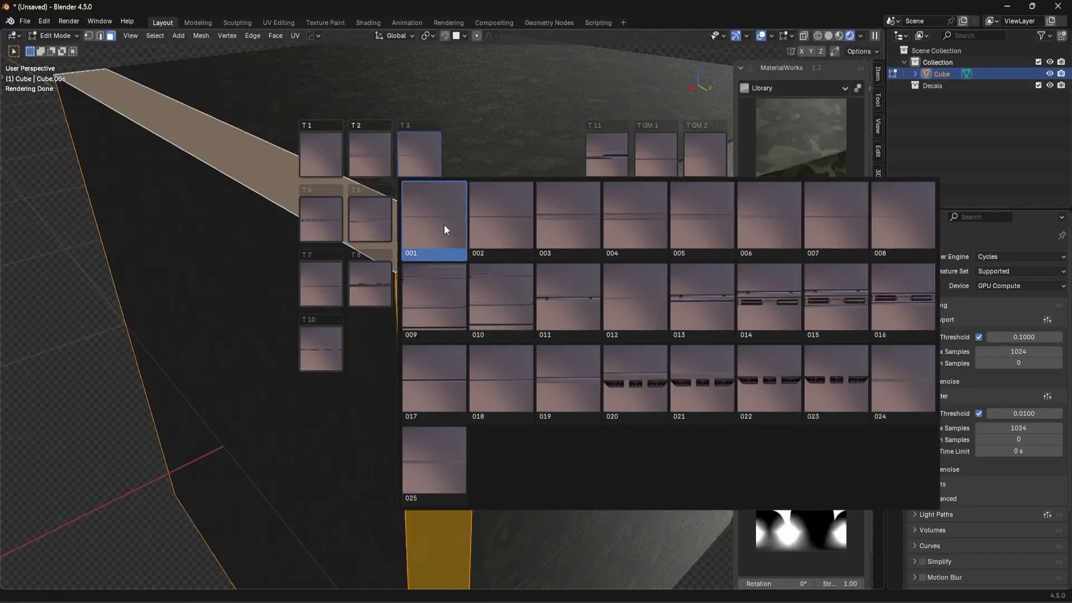
pyautogui.click(557, 240)
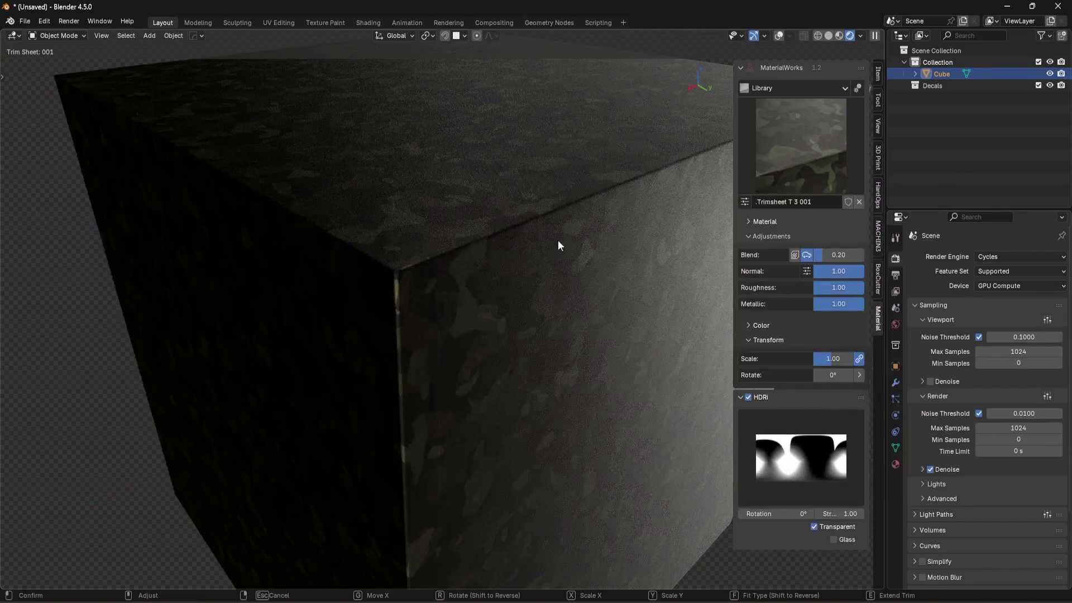
pyautogui.scroll(-6, 562, 237)
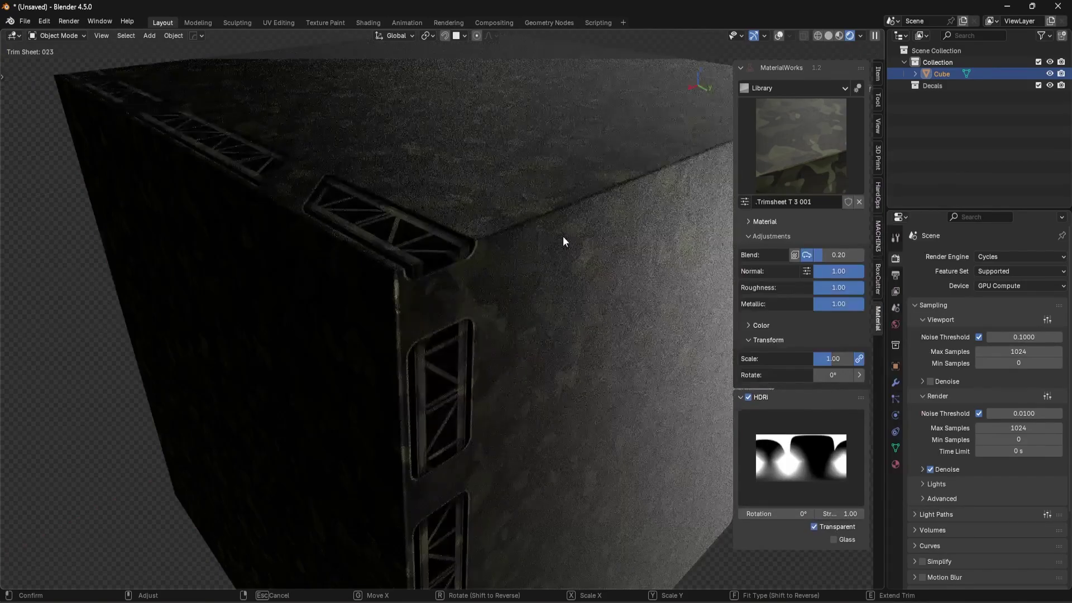
pyautogui.scroll(-5, 562, 237)
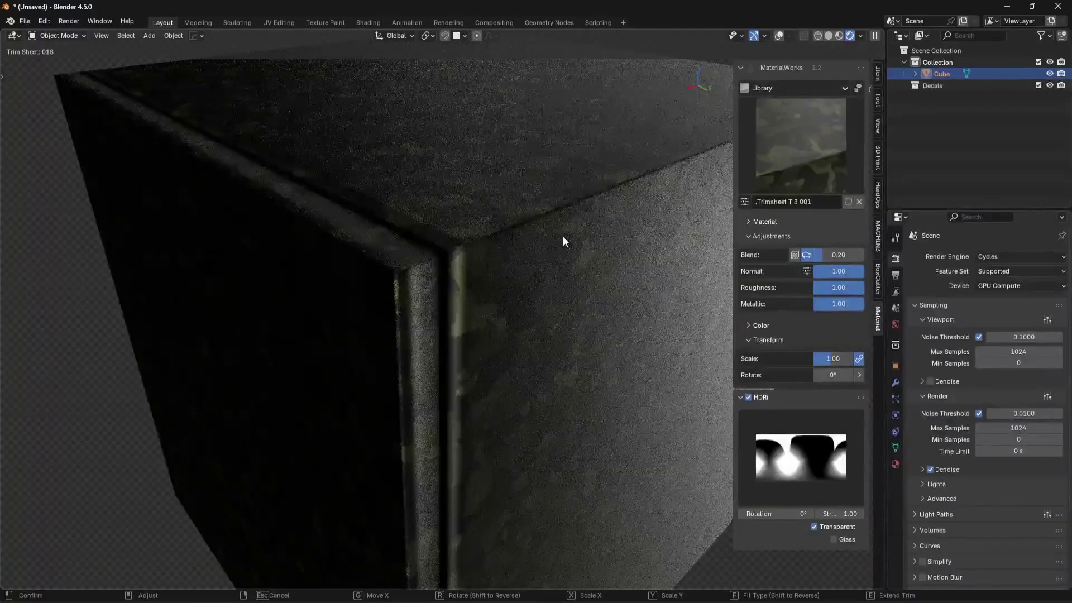
pyautogui.scroll(-5, 555, 241)
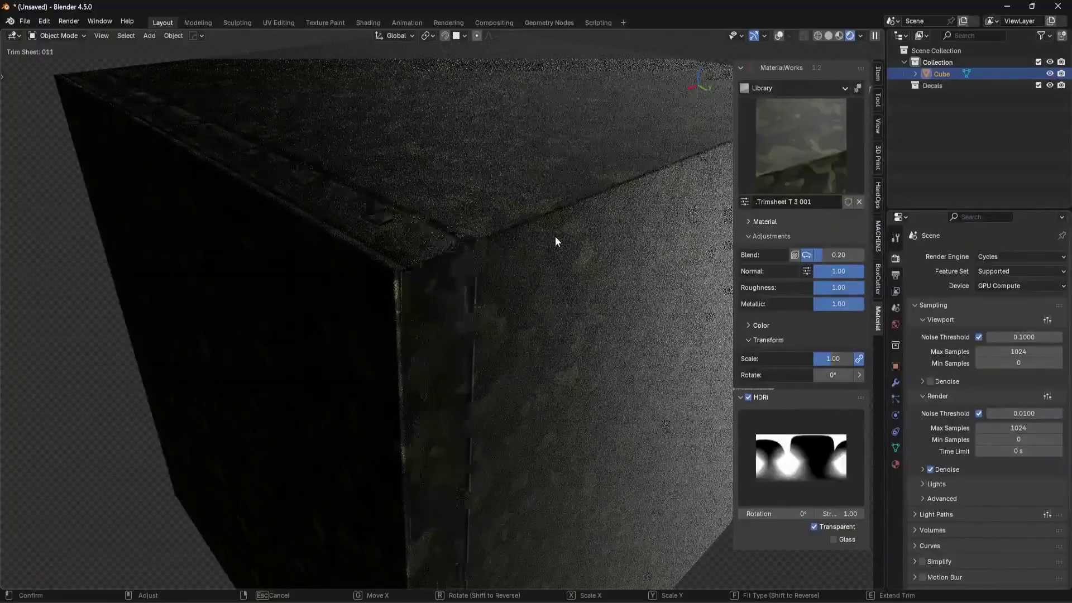
pyautogui.scroll(-2, 555, 236)
pyautogui.click(555, 236)
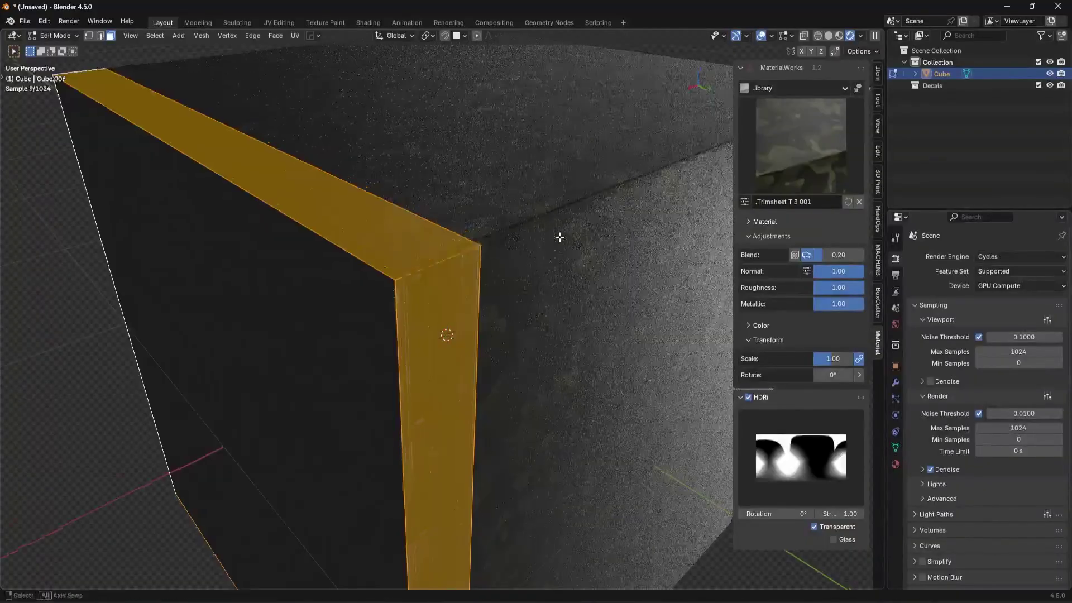
# Rotate the trimmed Camo Steel cube 19.79 degrees around the global Z axis in Object Mode
pyautogui.moveTo(560, 237); pyautogui.dragTo(502, 277, button='middle')
pyautogui.press('Tab')
pyautogui.scroll(-4, 554, 252)
pyautogui.press('r')
pyautogui.press('z')
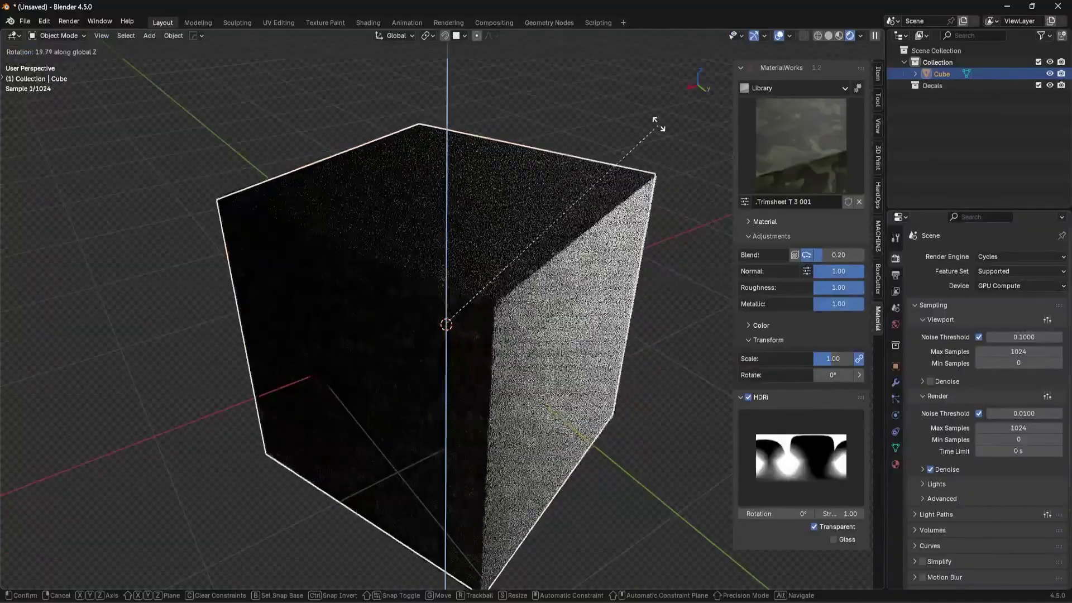
pyautogui.click(658, 124)
# Examine the trim details on the lit side of the cube up close and from farther away
pyautogui.moveTo(600, 273); pyautogui.dragTo(564, 269, button='middle')
pyautogui.scroll(3, 564, 269)
pyautogui.scroll(2, 547, 302)
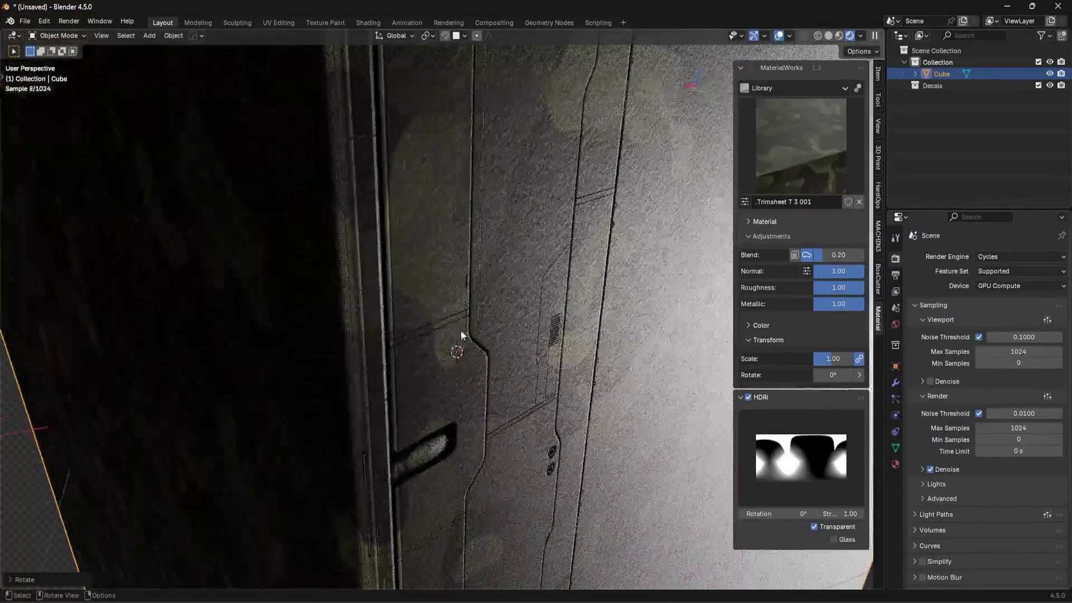
pyautogui.scroll(-6, 491, 271)
pyautogui.moveTo(490, 269); pyautogui.dragTo(533, 290, button='middle')
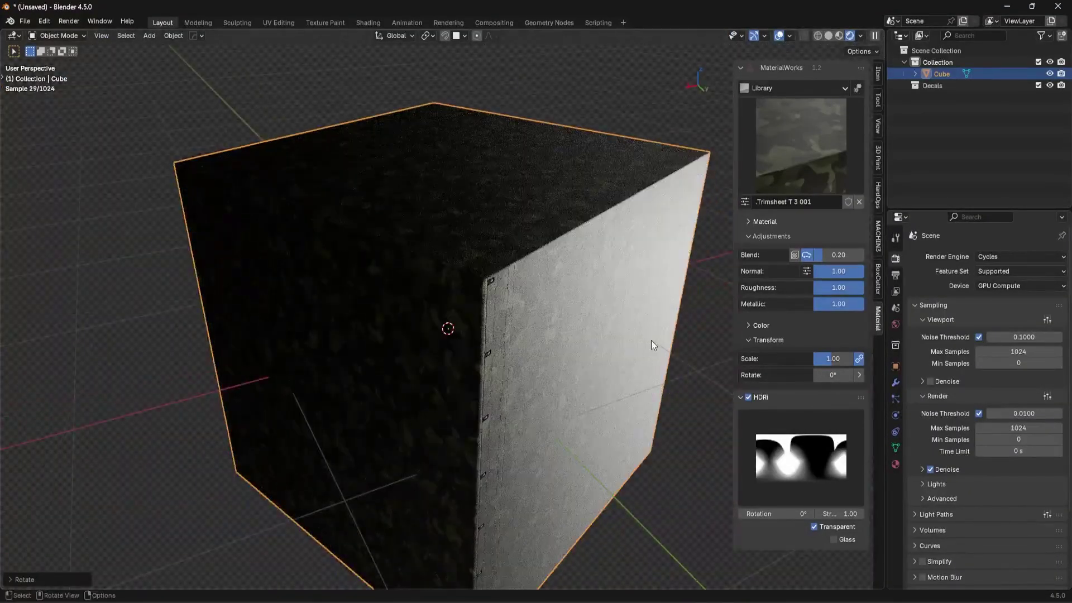
pyautogui.moveTo(557, 340); pyautogui.dragTo(575, 353, button='middle')
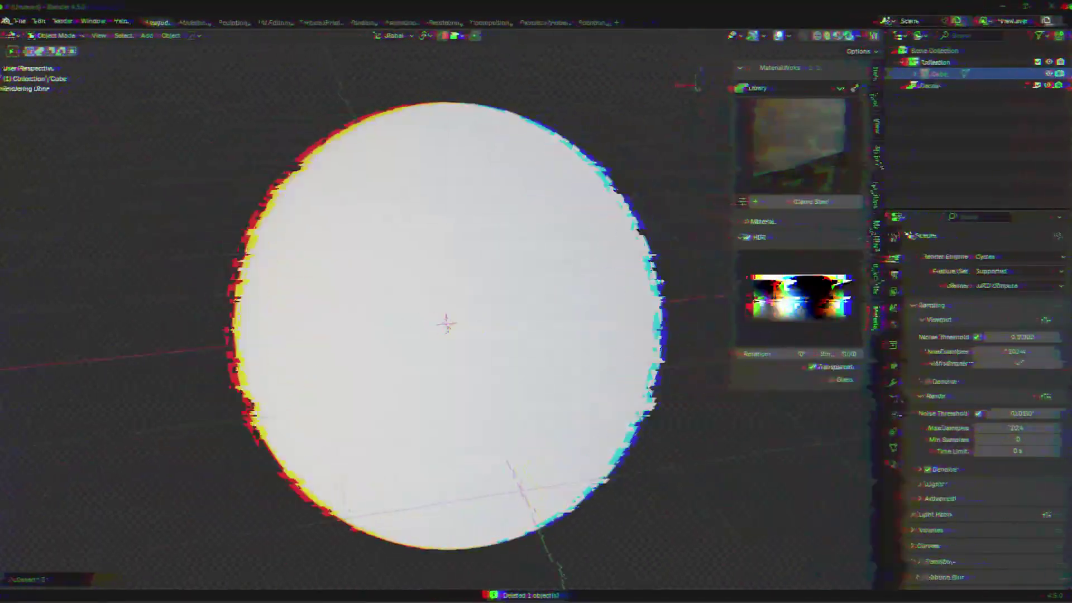
# Apply the Aluminium library material to the new sphere
pyautogui.click(806, 160)
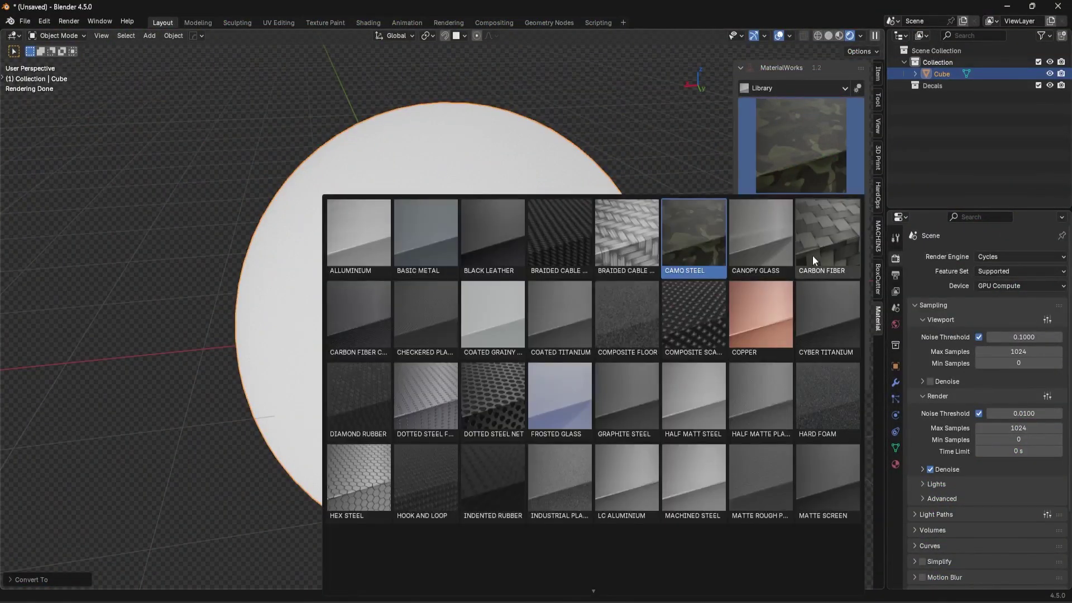
pyautogui.click(369, 243)
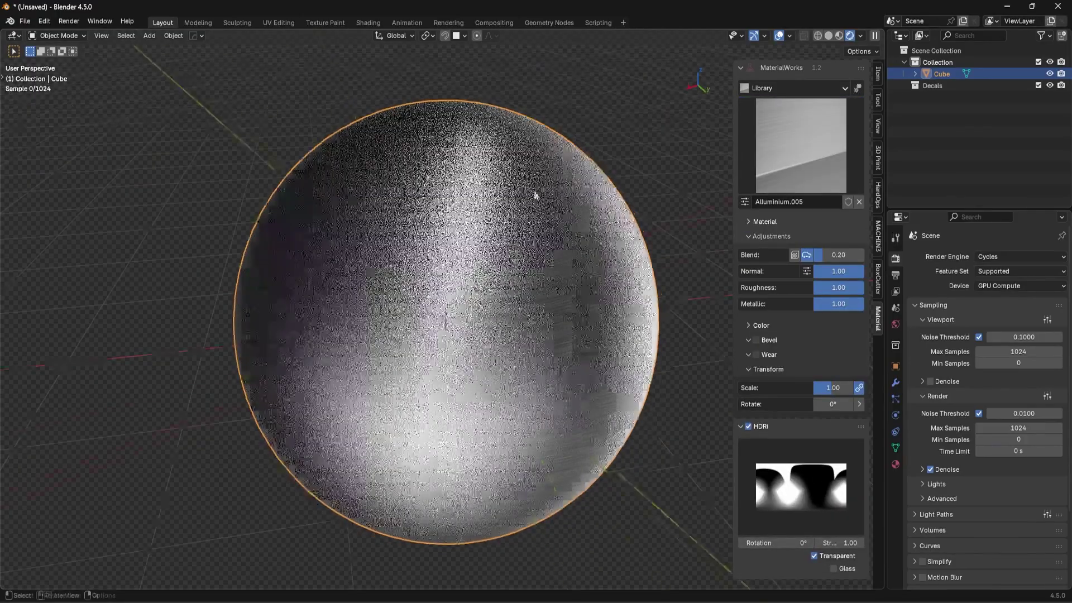
# Add the first Details 11 decal to the sphere's upper side
pyautogui.scroll(5, 564, 196)
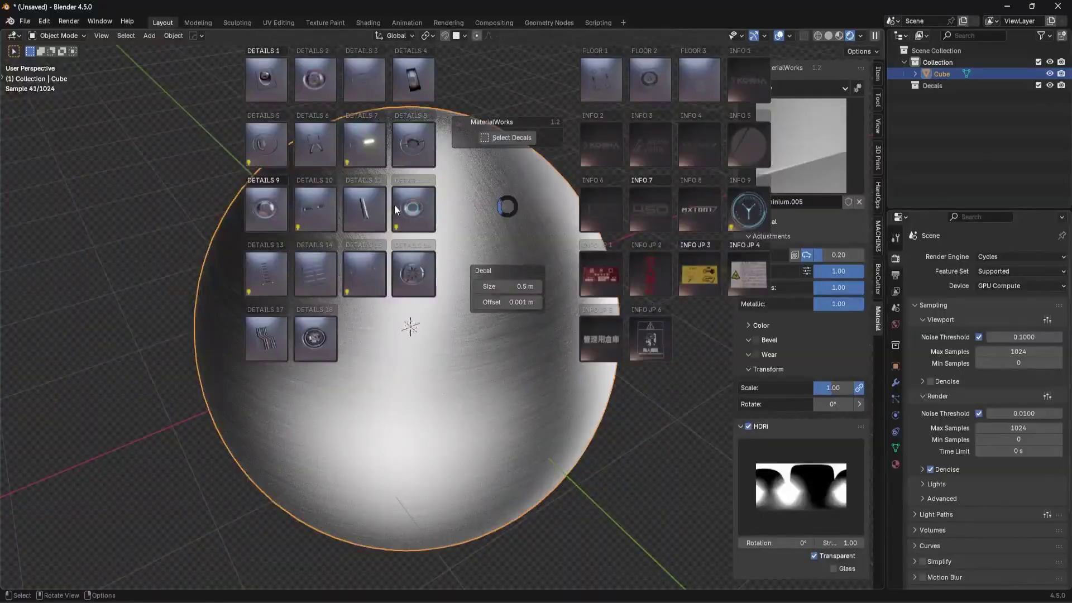
pyautogui.click(380, 200)
pyautogui.click(380, 263)
pyautogui.scroll(5, 511, 273)
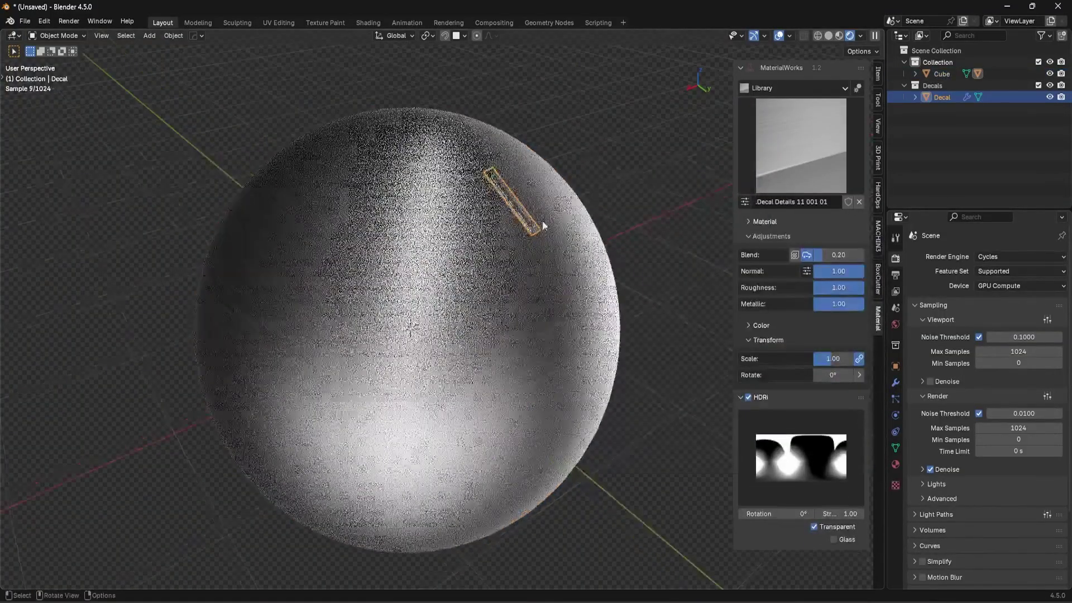
# Set the default size for newly added decals to 0.25 m
pyautogui.press('d')
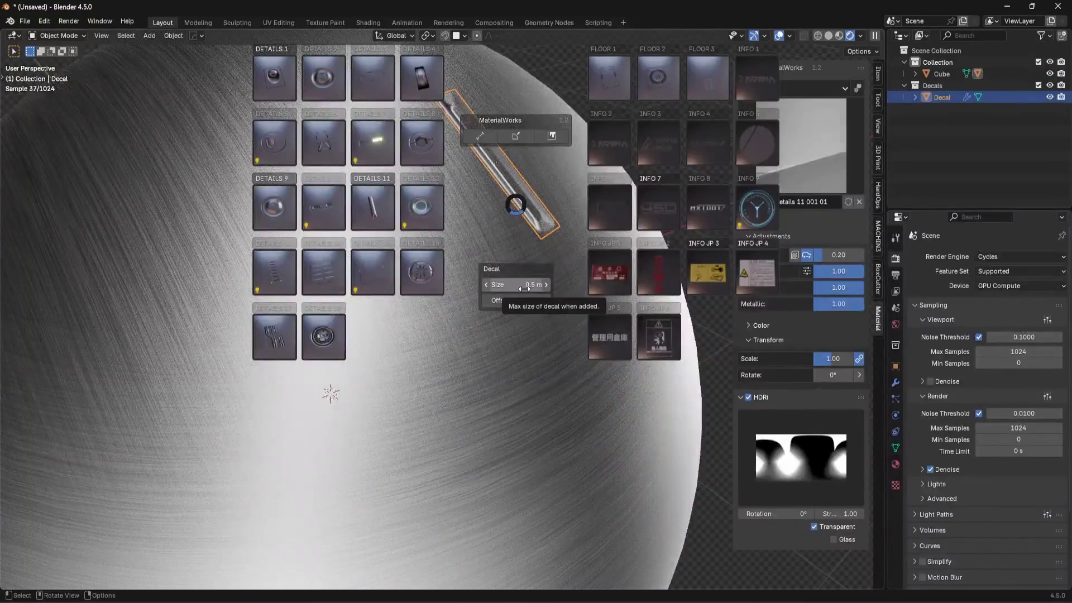
pyautogui.moveTo(525, 288); pyautogui.dragTo(525, 288)
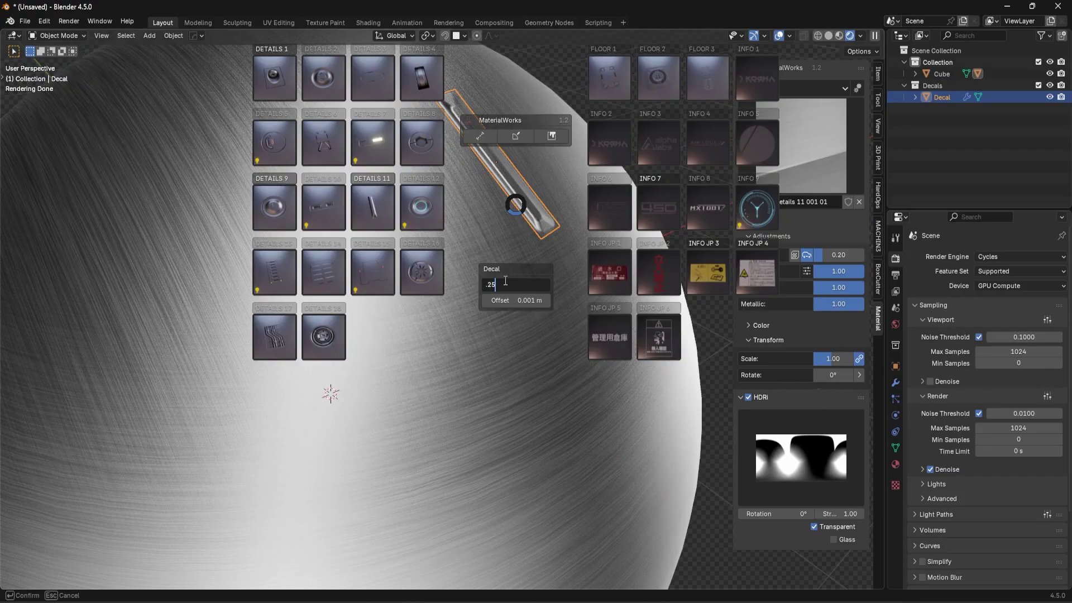
pyautogui.press('Return')
# Delete the strip decal and add the first Details 11 decal to the sphere again at the smaller size
pyautogui.press('Delete')
pyautogui.press('d')
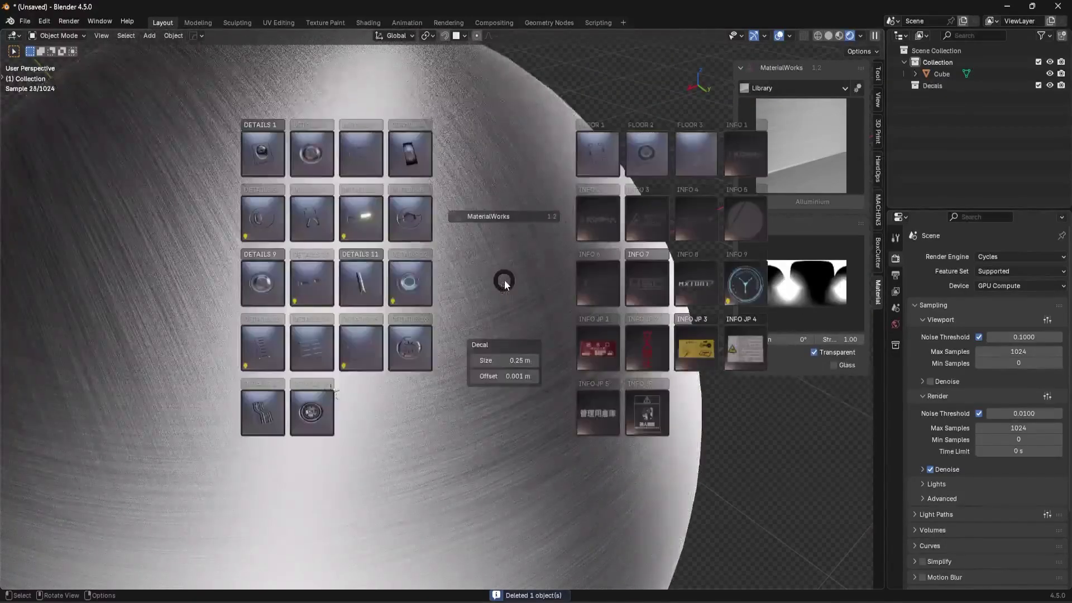
pyautogui.click(360, 284)
pyautogui.click(360, 333)
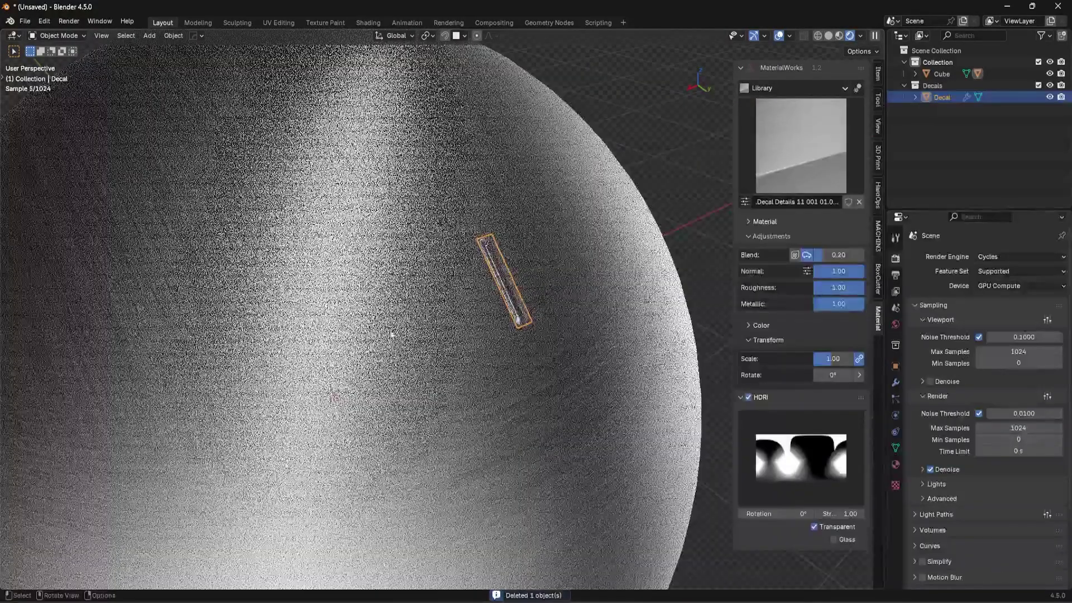
# Add the 001_BUTTON_01 decal from Details 9 and move it along the sphere's surface beside the strip decal
pyautogui.press('d')
pyautogui.click(302, 305)
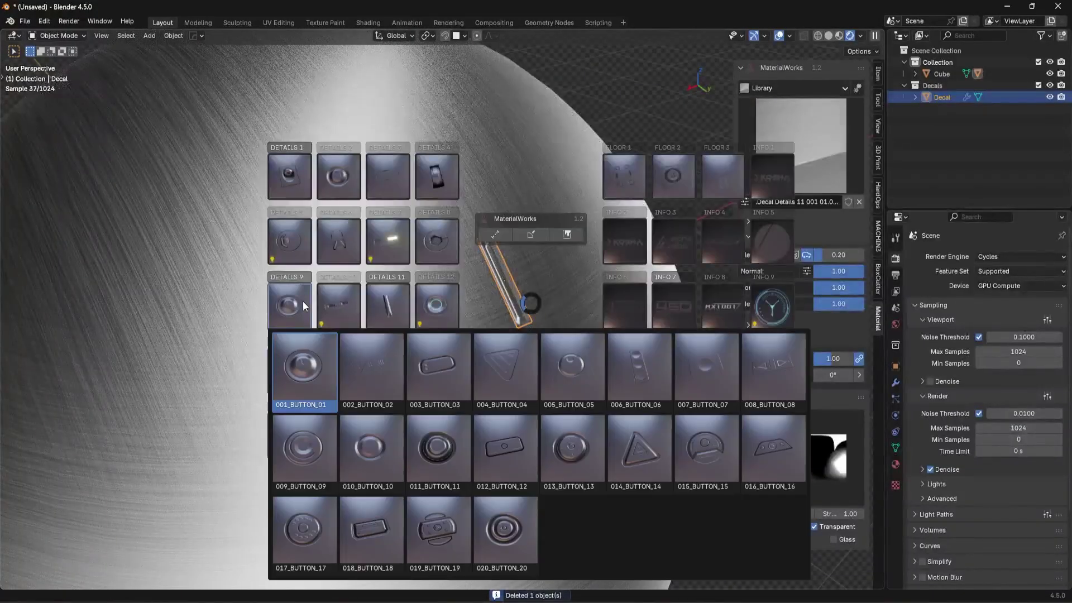
pyautogui.click(336, 362)
pyautogui.press('g')
pyautogui.click(120, 334)
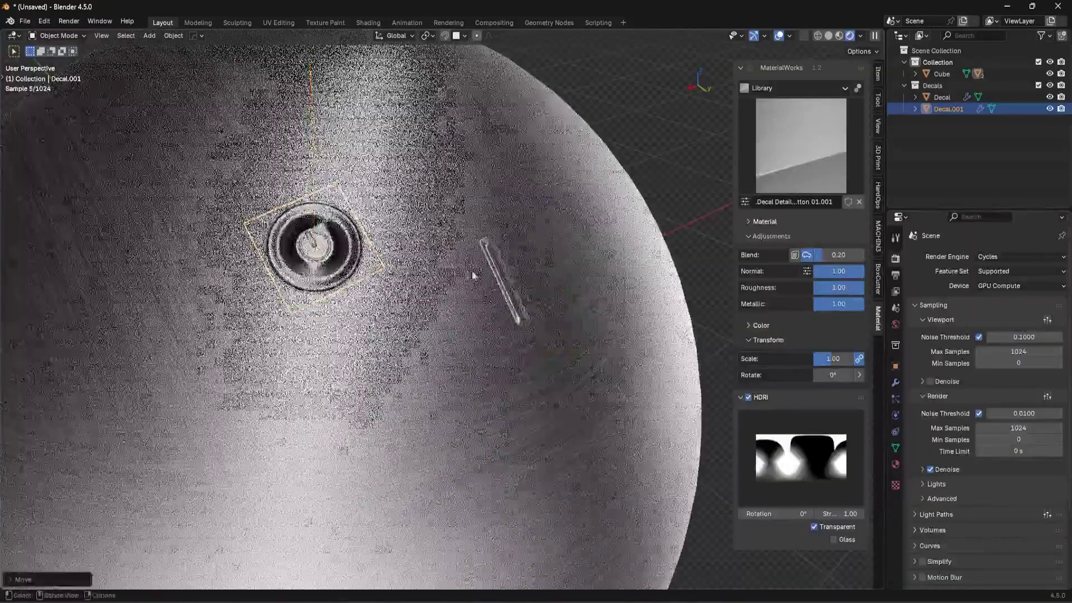
pyautogui.moveTo(472, 275); pyautogui.dragTo(506, 260, button='middle')
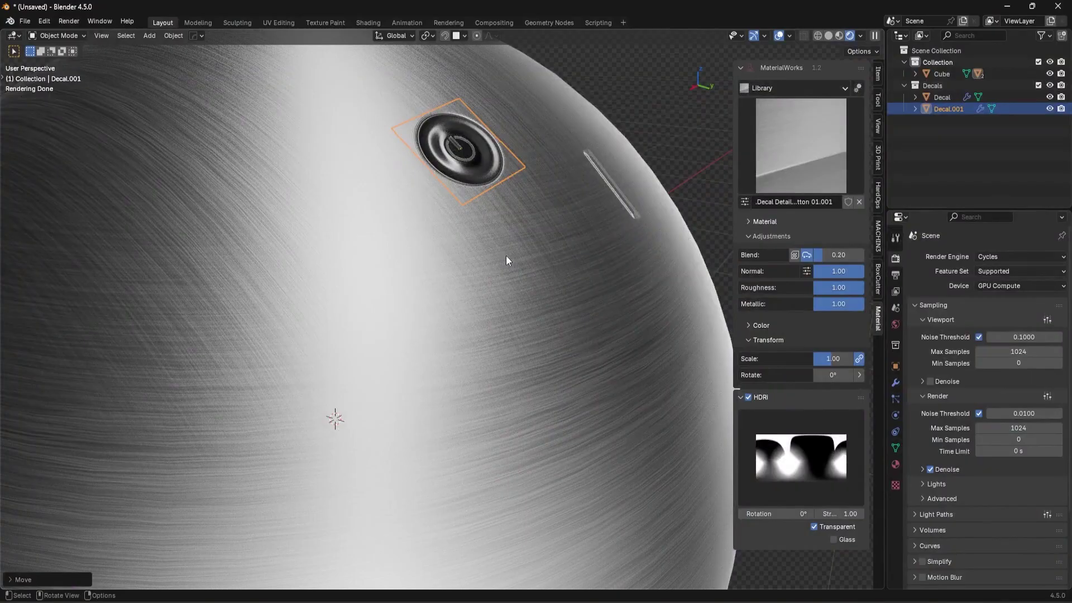
pyautogui.press('d')
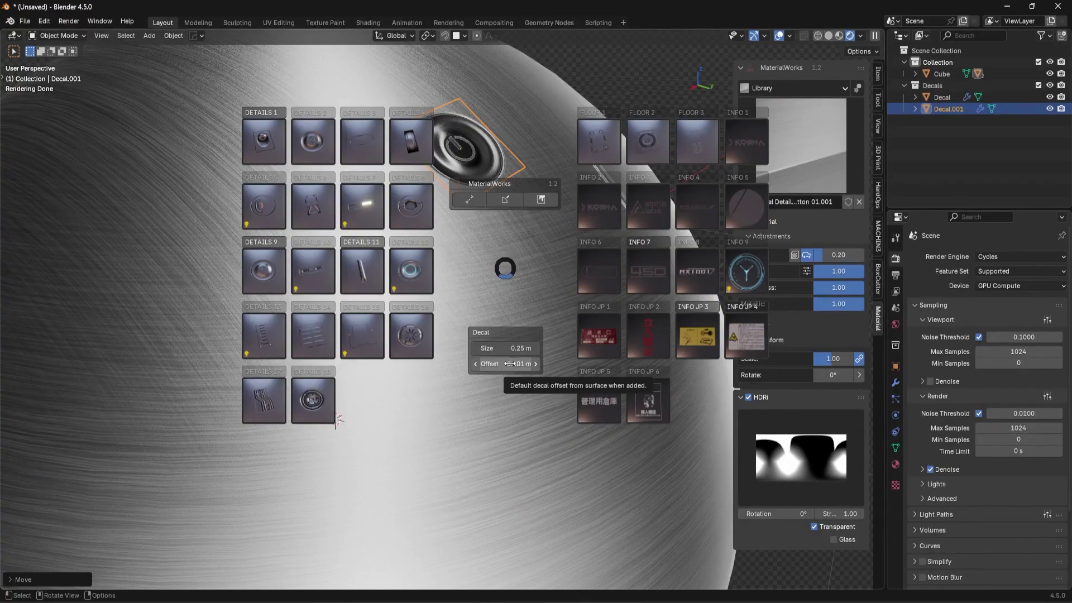
pyautogui.press('Escape')
pyautogui.scroll(-4, 545, 265)
# Add decal 004 from Floor 1 and place it on the sphere's surface below the round button decal
pyautogui.press('d')
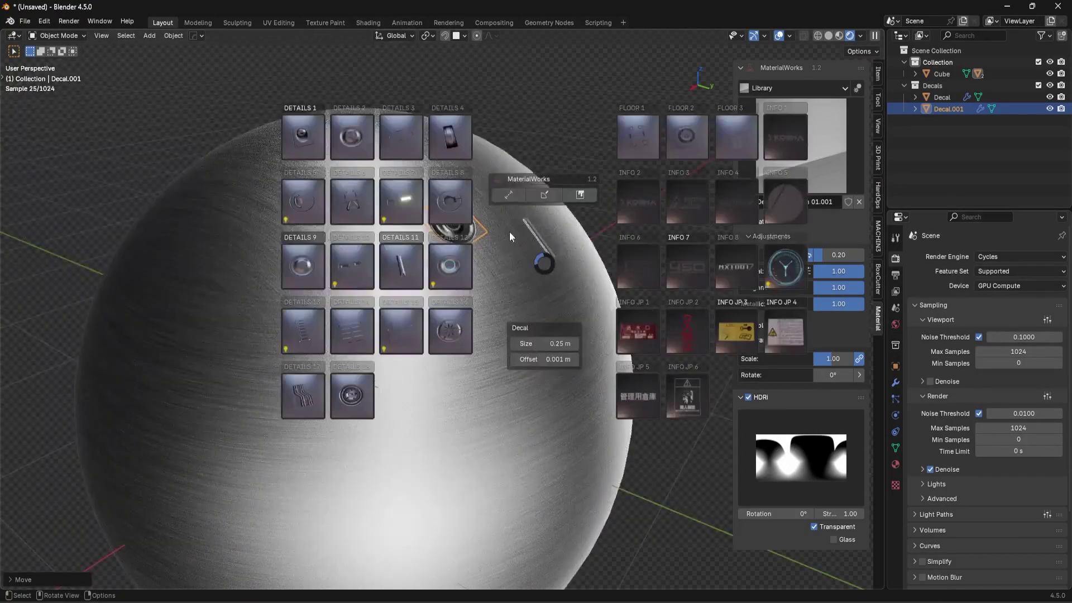
pyautogui.click(639, 136)
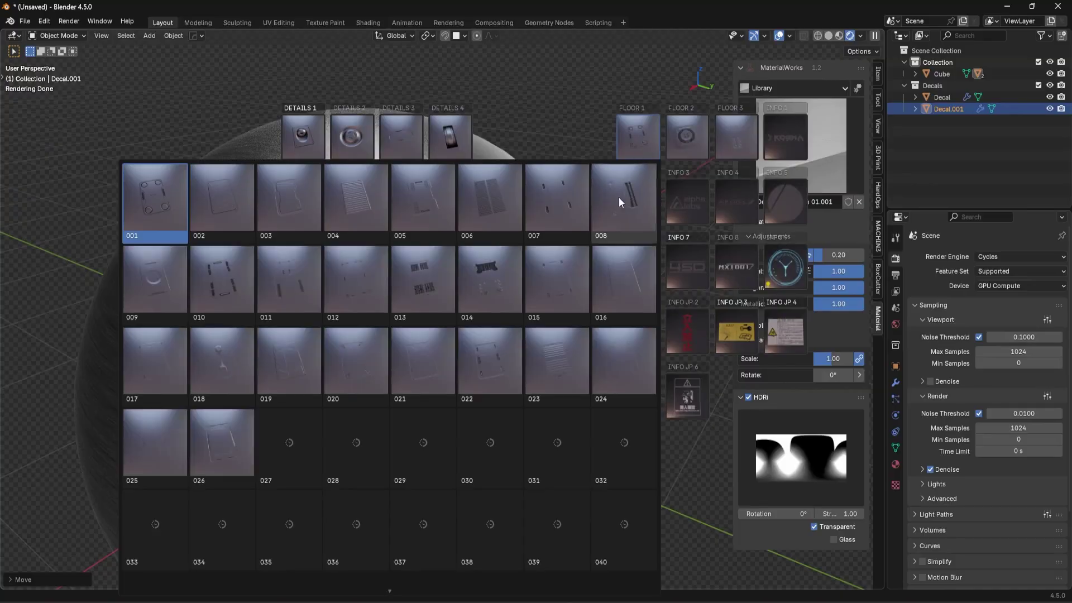
pyautogui.click(343, 206)
pyautogui.press('g')
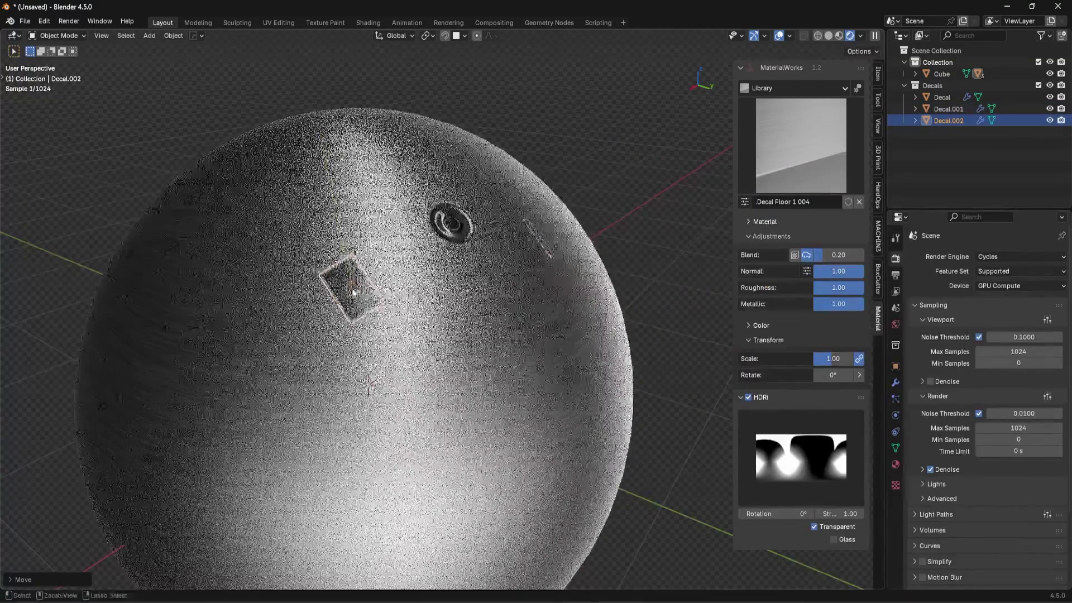
pyautogui.keyDown('ctrl'); pyautogui.click(354, 292); pyautogui.keyUp('ctrl')
# Set the default size for newly added decals to 1 m
pyautogui.moveTo(354, 292); pyautogui.dragTo(407, 284, button='middle')
pyautogui.scroll(4, 444, 287)
pyautogui.press('d')
pyautogui.click(490, 343)
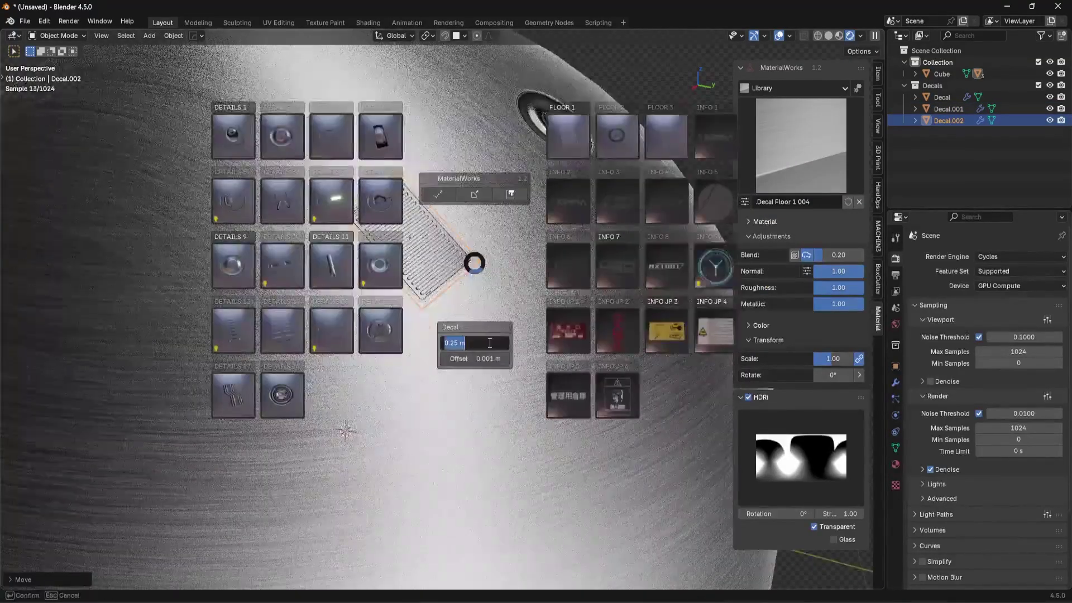
pyautogui.write('1')
pyautogui.press('Return')
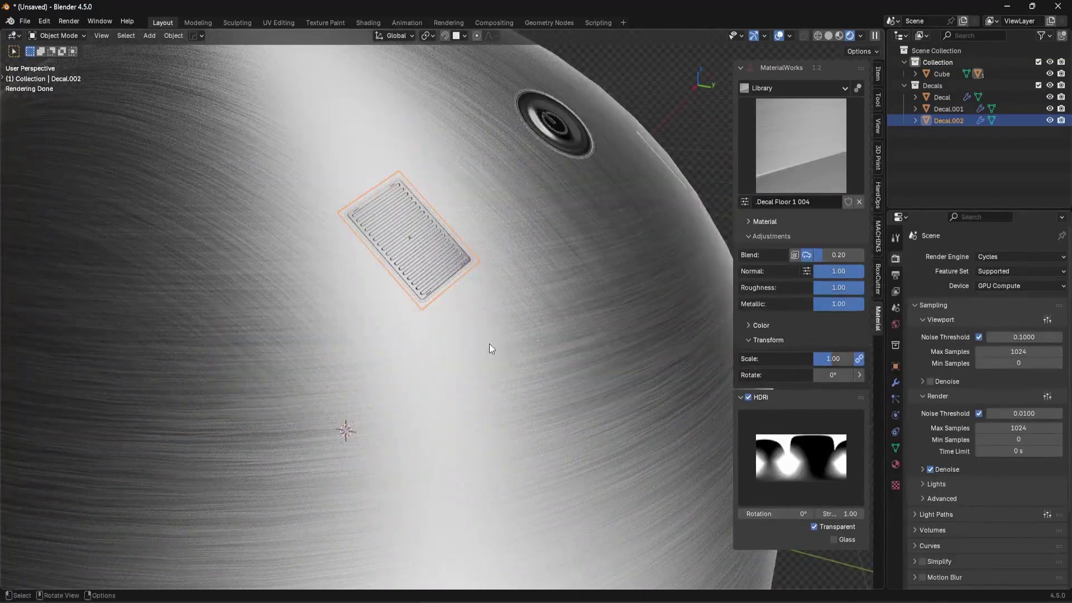
# Add decal 005 from Floor 2 to the sphere and move it to the free area beside the Floor 1 decal
pyautogui.scroll(-7, 489, 343)
pyautogui.press('d')
pyautogui.click(623, 216)
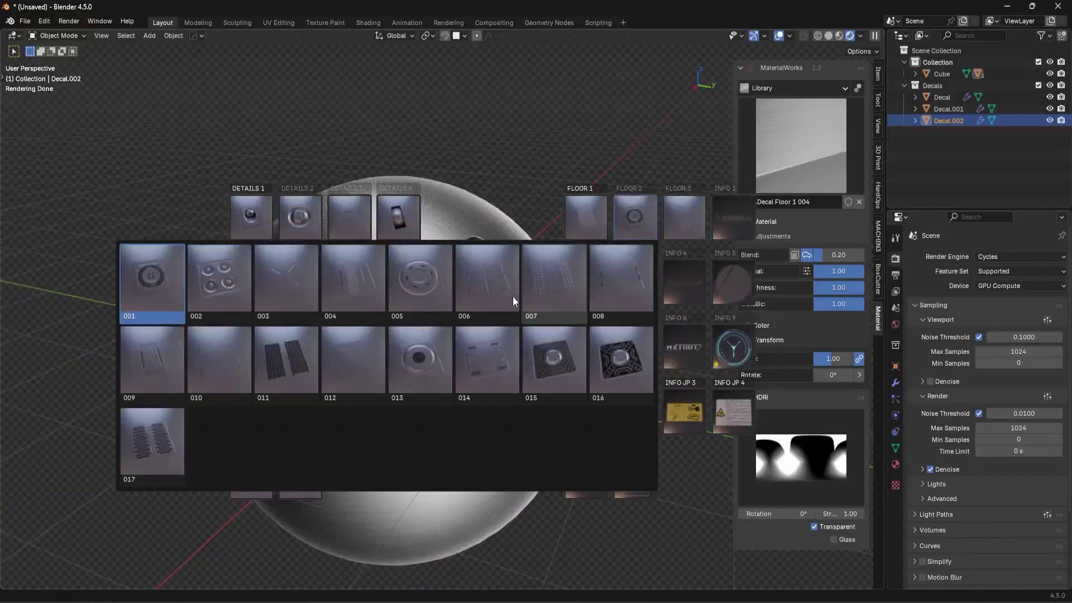
pyautogui.click(434, 276)
pyautogui.scroll(2, 501, 321)
pyautogui.press('g')
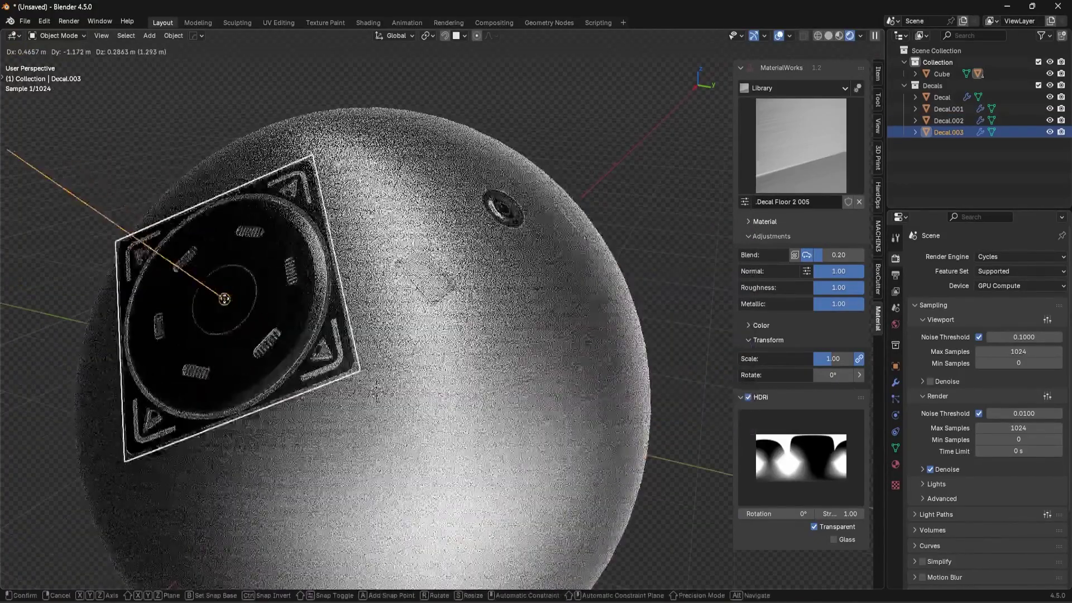
pyautogui.click(229, 302)
pyautogui.moveTo(313, 285); pyautogui.dragTo(446, 283, button='middle')
pyautogui.moveTo(574, 289)
pyautogui.keyDown('shift'); pyautogui.mouseDown(button='middle')
pyautogui.moveTo(449, 275)
pyautogui.moveTo(588, 276)
pyautogui.mouseUp(button='middle'); pyautogui.keyUp('shift')
pyautogui.press('d')
pyautogui.click(590, 206)
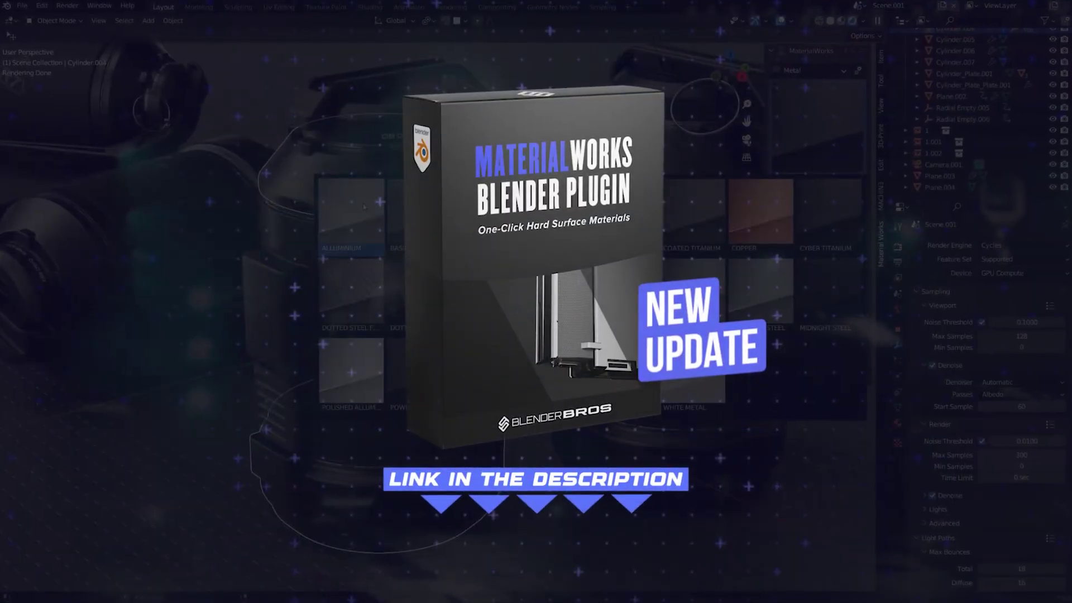
pyautogui.click(364, 206)
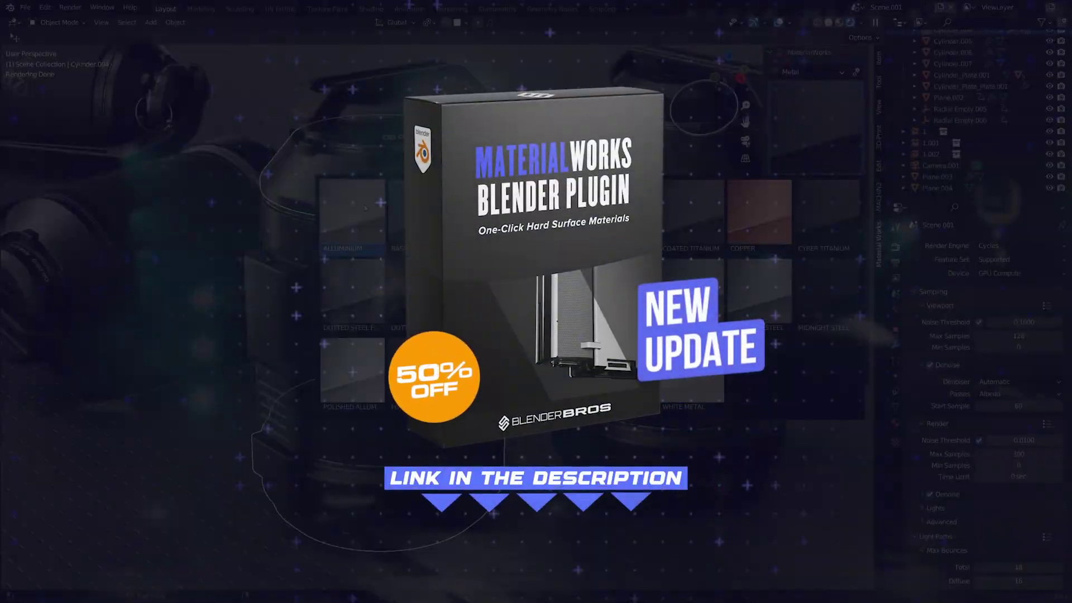
pyautogui.click(365, 208)
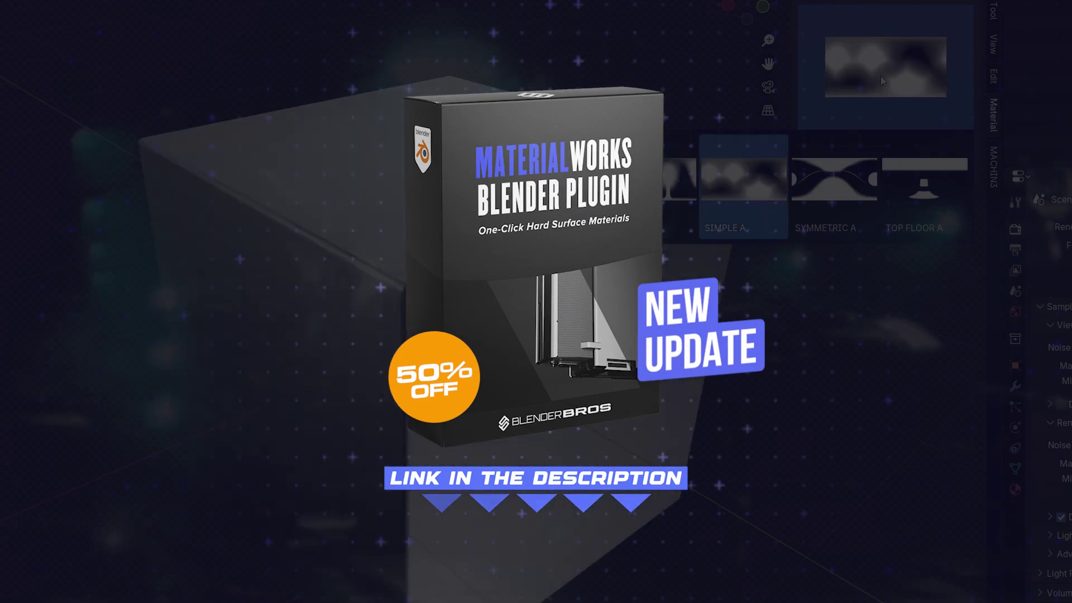
pyautogui.keyDown('ctrl'); pyautogui.scroll(-2, 891, 76); pyautogui.keyUp('ctrl')
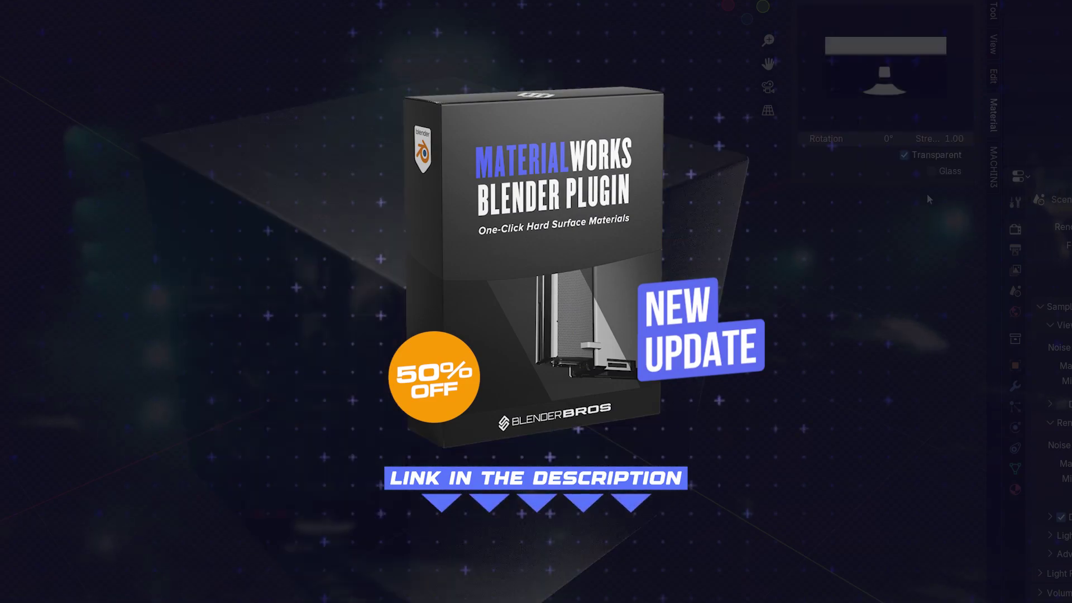